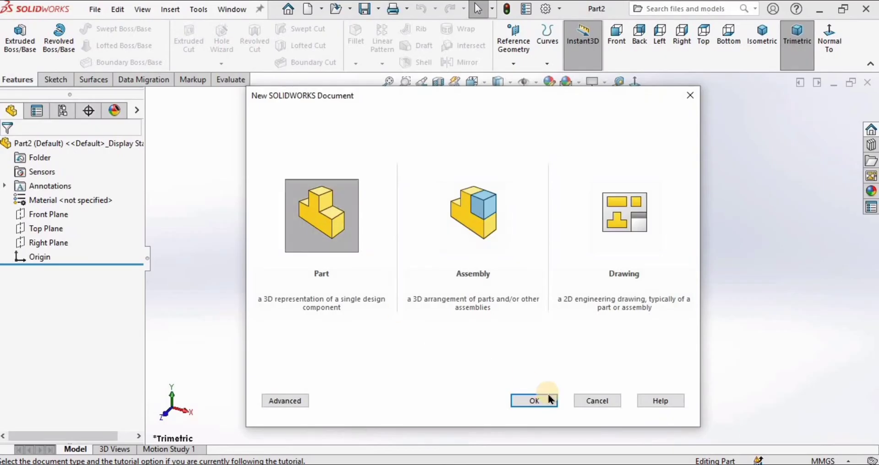
# - Create a new part document and apply the Plain White scene as the background
pyautogui.click(536, 401)
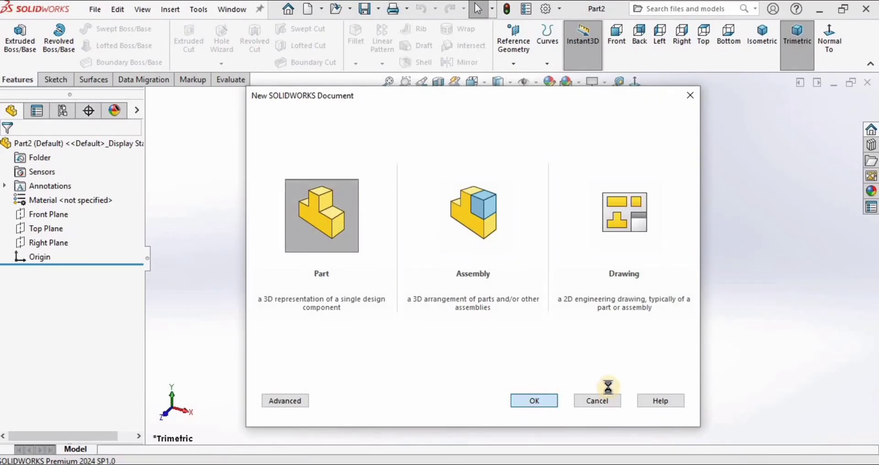
pyautogui.click(579, 82)
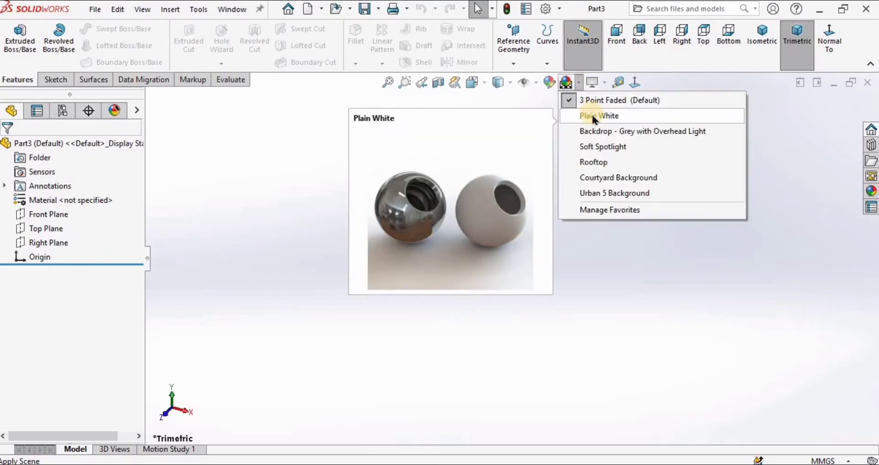
pyautogui.click(593, 118)
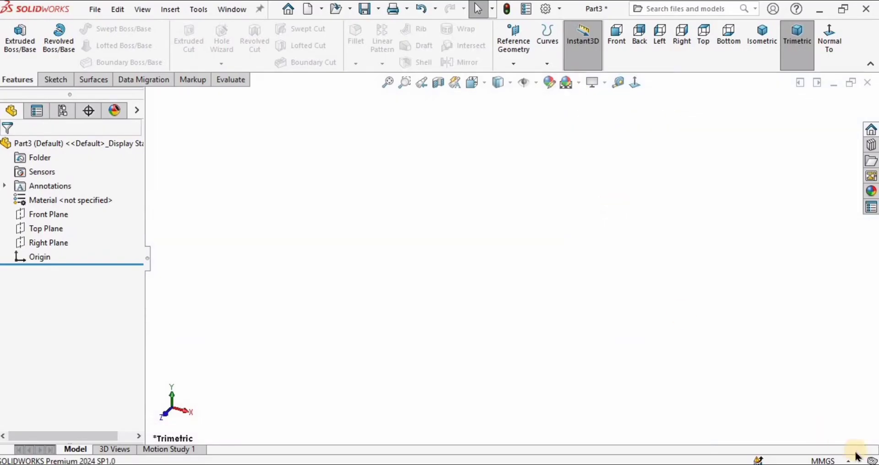
# - Set the document units to MMGS (millimeter, gram, second) and start a sketch on the Front Plane
pyautogui.click(830, 460)
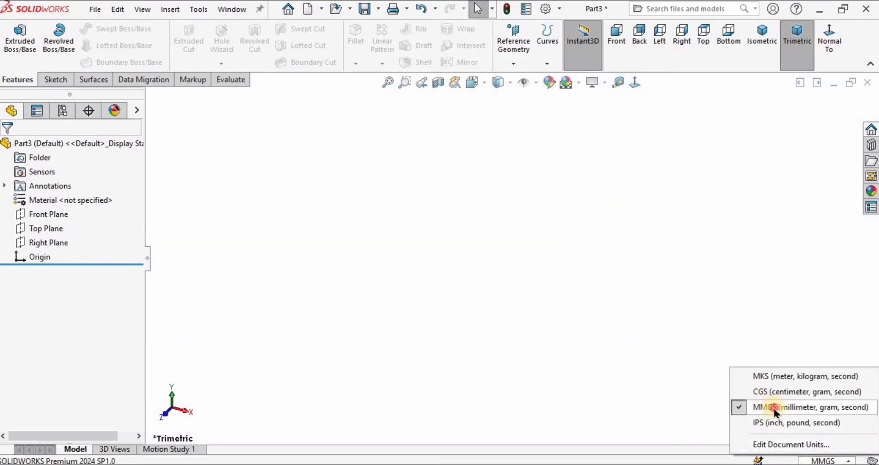
pyautogui.click(775, 408)
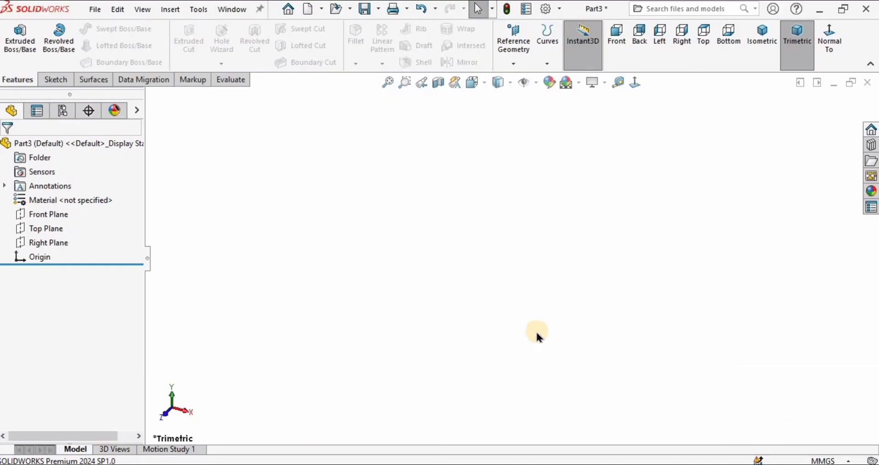
pyautogui.click(59, 219)
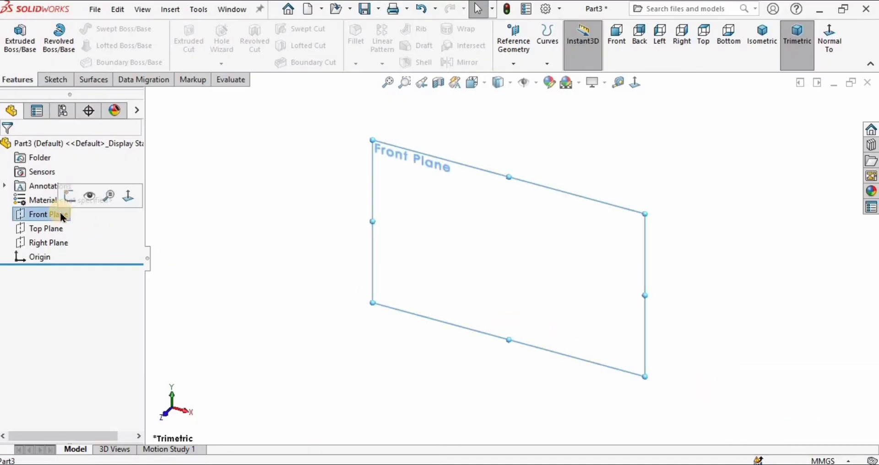
pyautogui.click(68, 200)
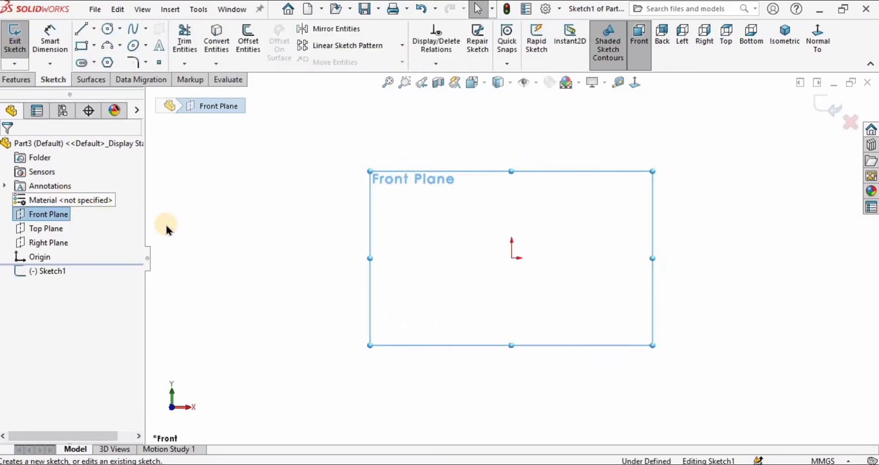
# - Sketch a circle centred on the origin and a second circle about 41 mm in diameter, centred about 115 mm directly above it
pyautogui.click(109, 30)
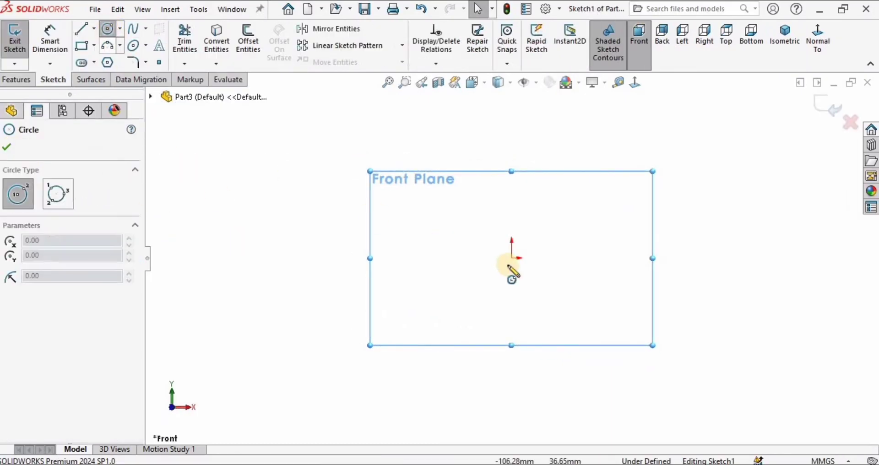
pyautogui.moveTo(512, 256); pyautogui.dragTo(517, 213)
pyautogui.scroll(-3, 520, 202)
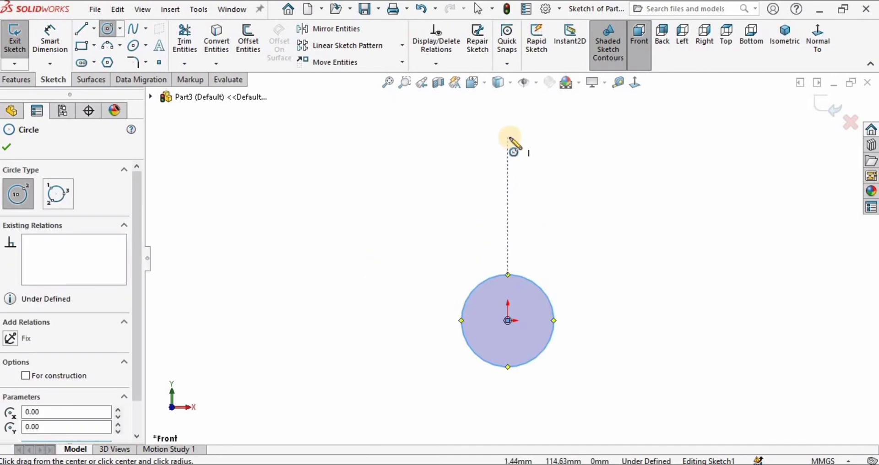
pyautogui.moveTo(512, 131); pyautogui.dragTo(525, 108)
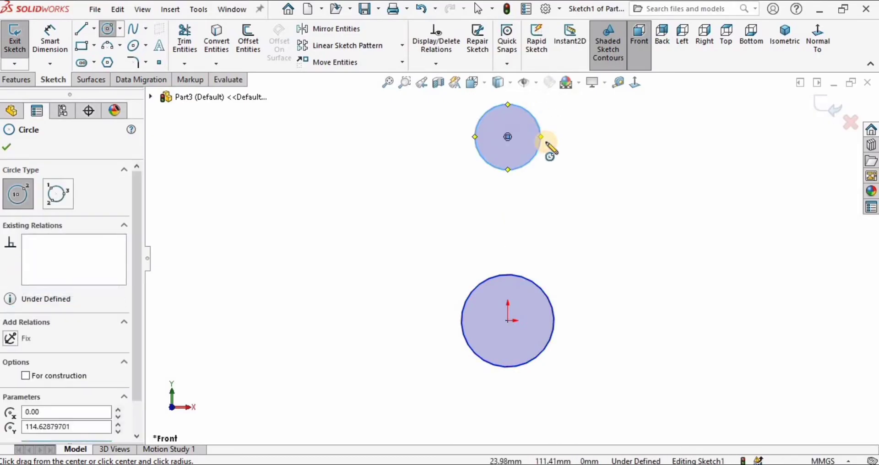
pyautogui.press('Escape')
pyautogui.click(604, 170)
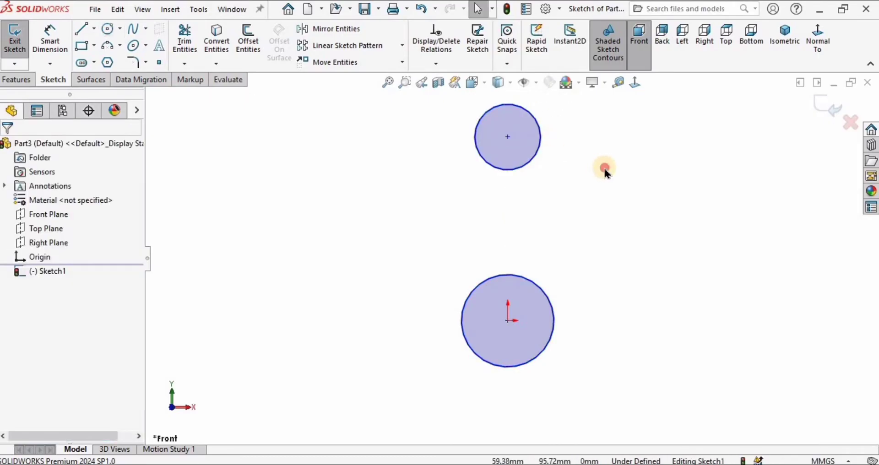
# - Add a vertical relation between the upper circle's centre and the lower circle's centre at the origin
pyautogui.click(508, 136)
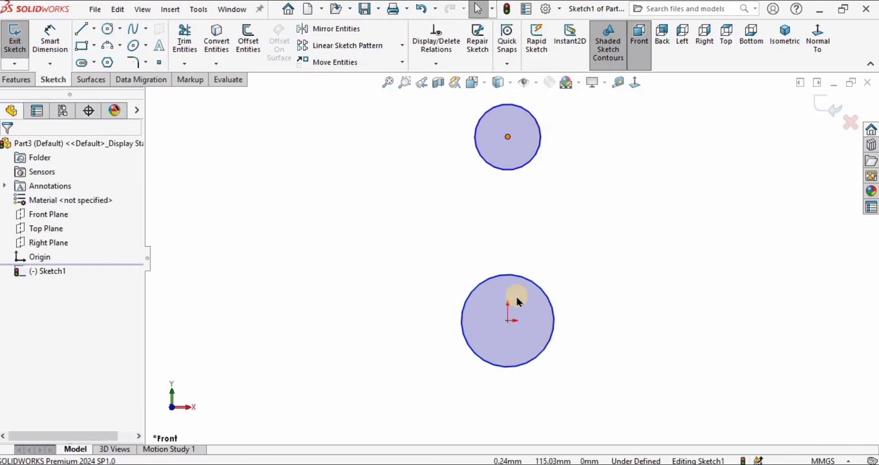
pyautogui.keyDown('ctrl'); pyautogui.click(507, 319); pyautogui.keyUp('ctrl')
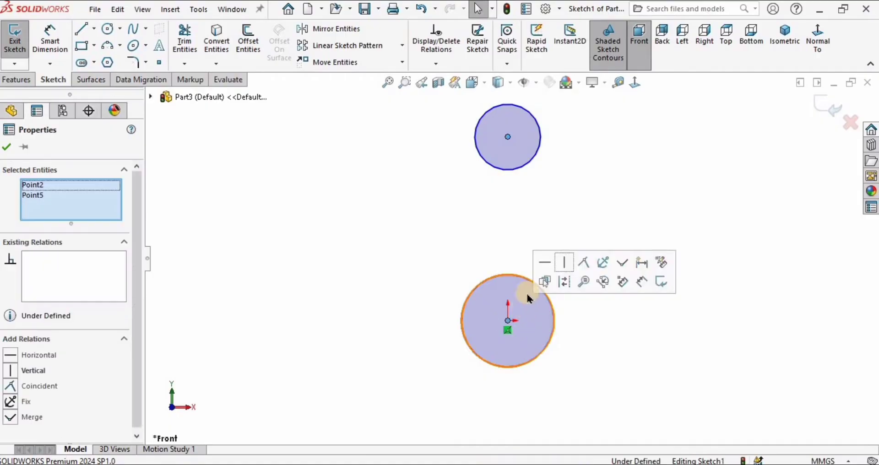
pyautogui.click(564, 264)
pyautogui.click(580, 205)
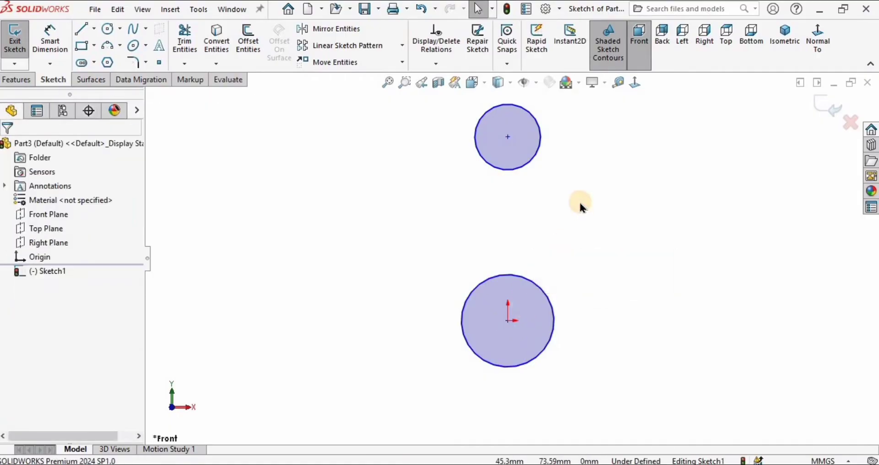
# - Add an equal relation between the upper and lower circles
pyautogui.click(525, 165)
pyautogui.click(530, 280)
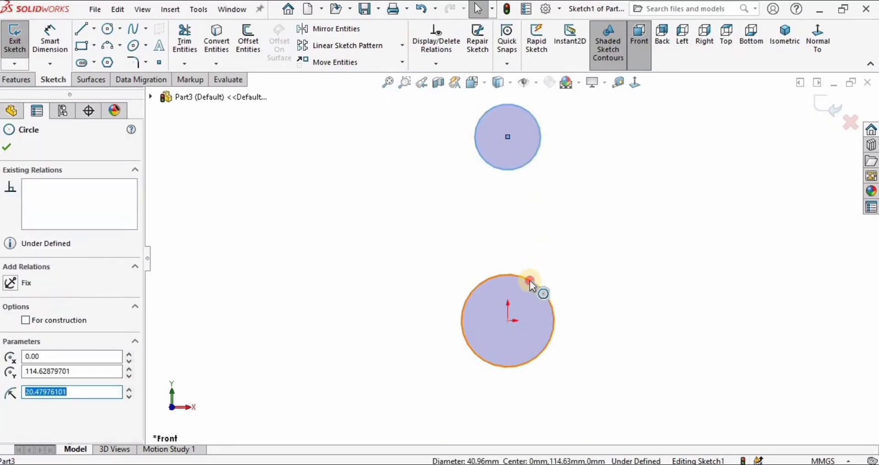
pyautogui.keyDown('ctrl'); pyautogui.click(530, 284); pyautogui.keyUp('ctrl')
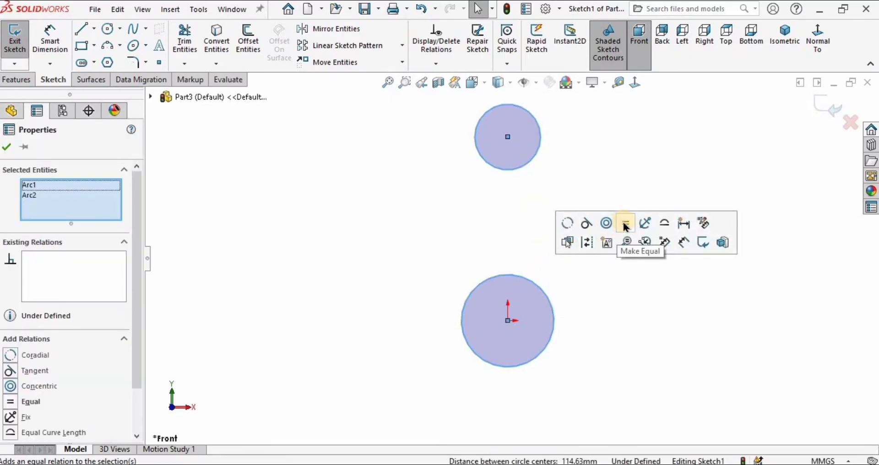
pyautogui.click(33, 402)
pyautogui.click(328, 280)
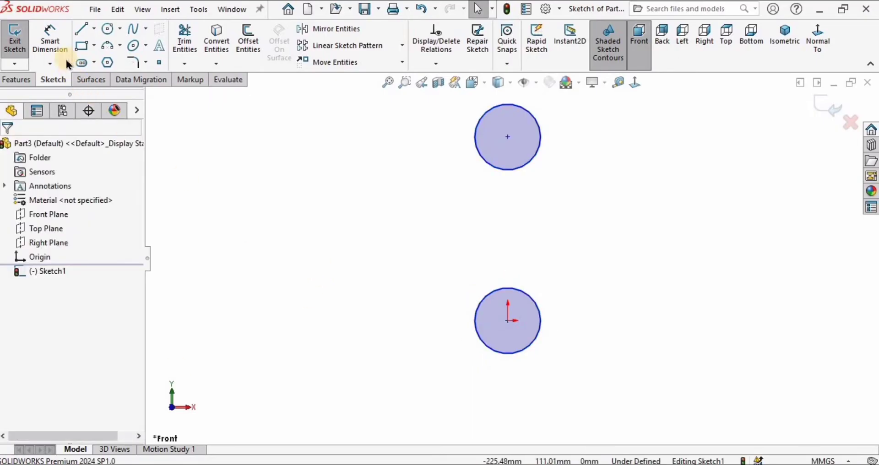
# - Dimension the lower circle's diameter and set it to 42 mm
pyautogui.click(49, 37)
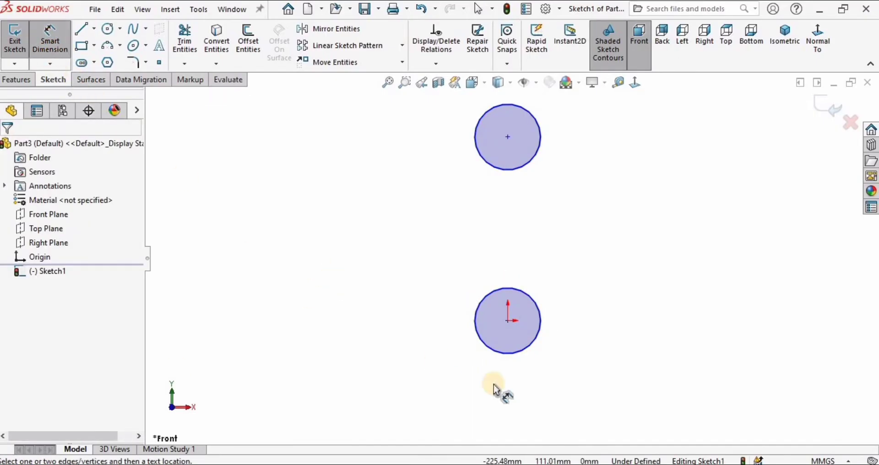
pyautogui.click(527, 349)
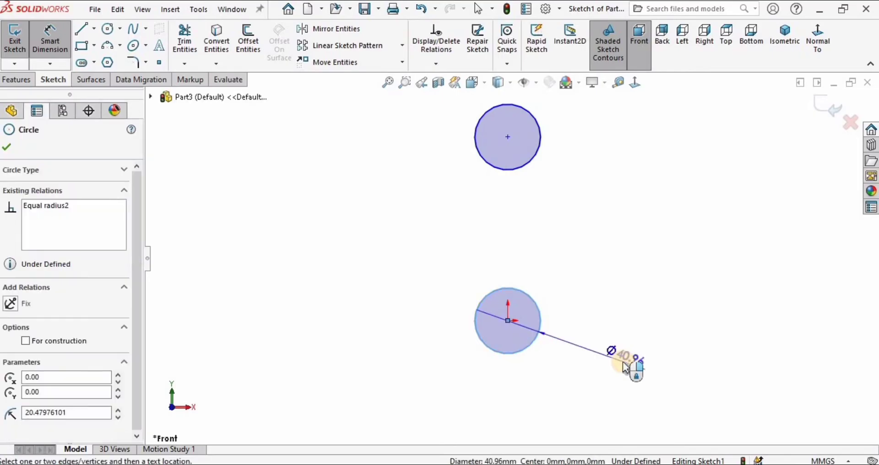
pyautogui.click(623, 366)
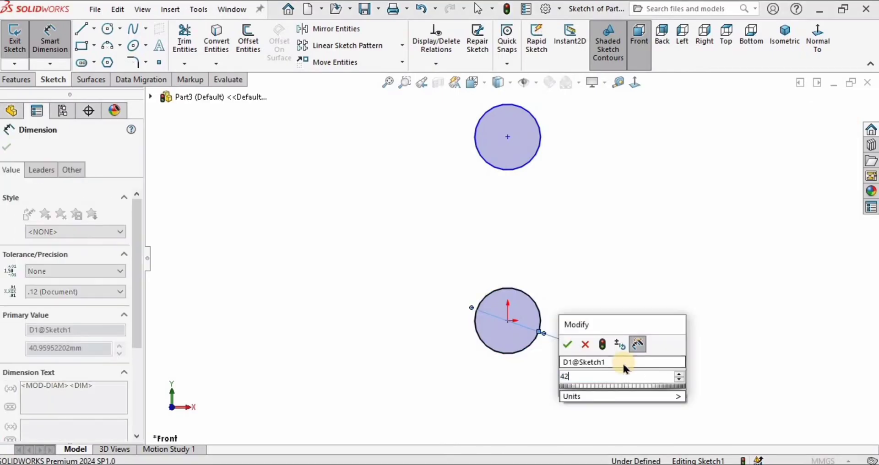
pyautogui.write('42')
pyautogui.press('Return')
pyautogui.click(629, 288)
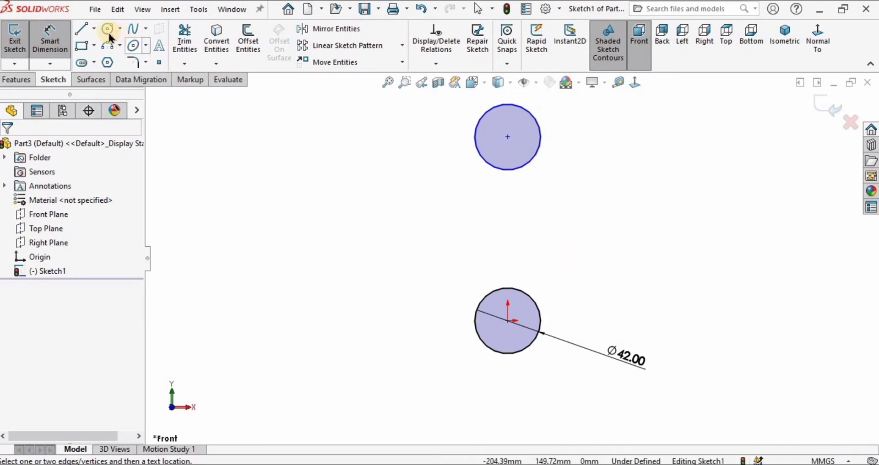
# - Draw a vertical centerline from the upper circle's centre to the origin
pyautogui.click(94, 29)
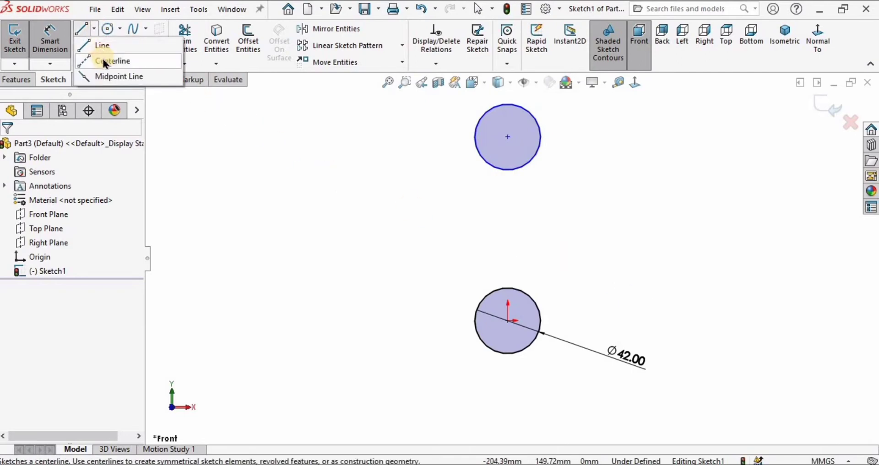
pyautogui.click(112, 61)
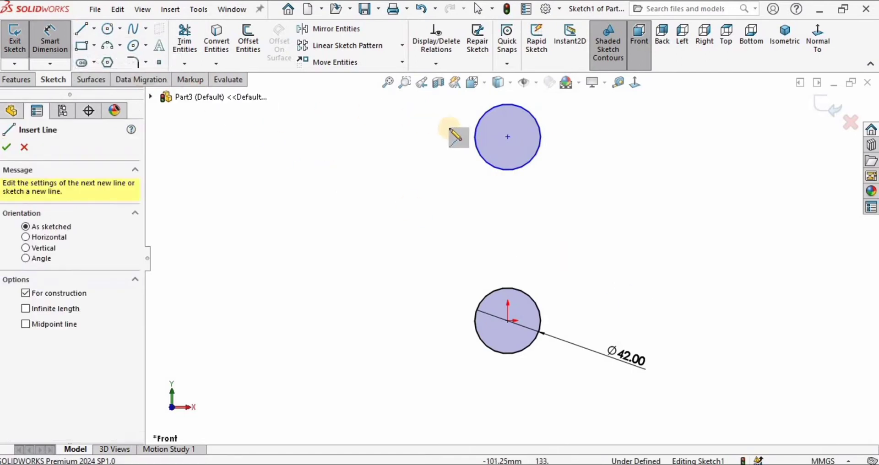
pyautogui.click(507, 138)
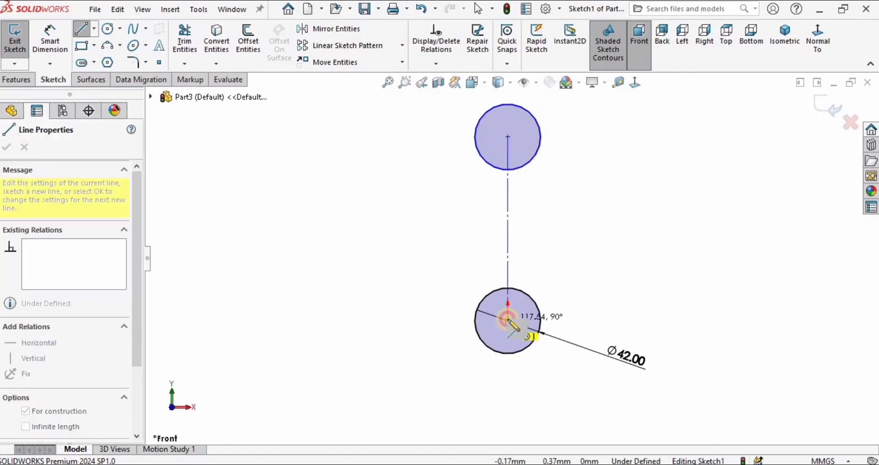
pyautogui.click(507, 321)
pyautogui.press('Escape')
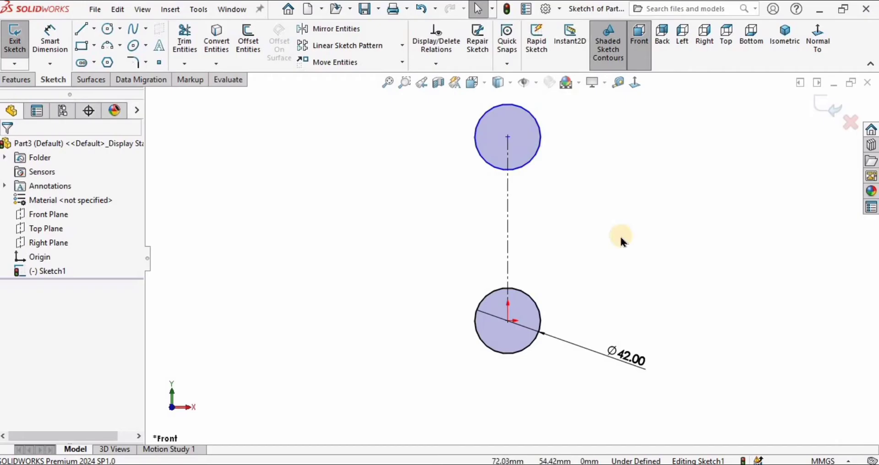
# - Dimension the centerline between the two circle centres and set its length to 120 mm
pyautogui.click(52, 42)
pyautogui.click(507, 206)
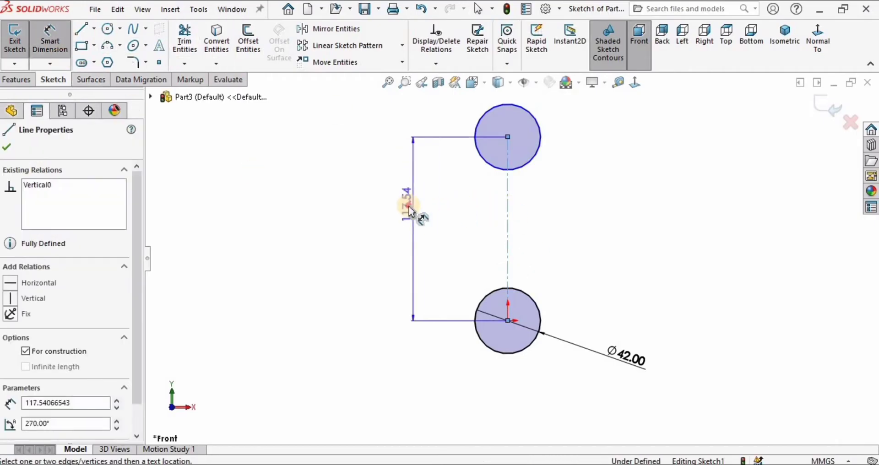
pyautogui.click(407, 210)
pyautogui.write('120')
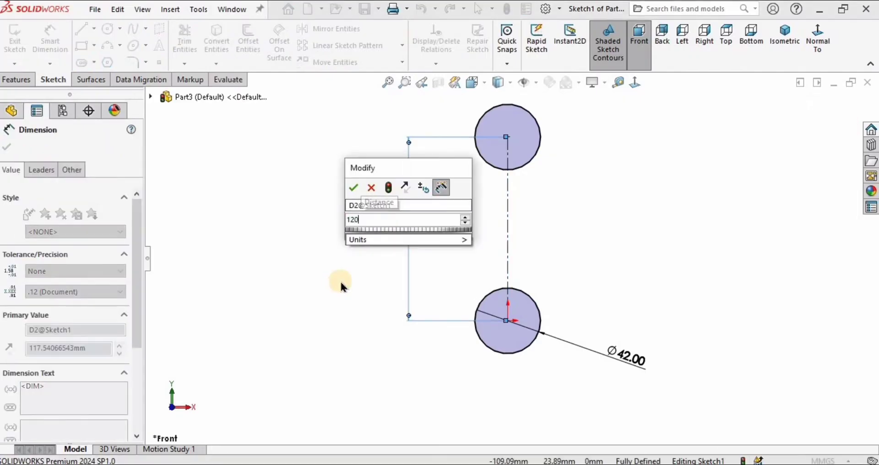
pyautogui.press('Return')
pyautogui.press('Escape')
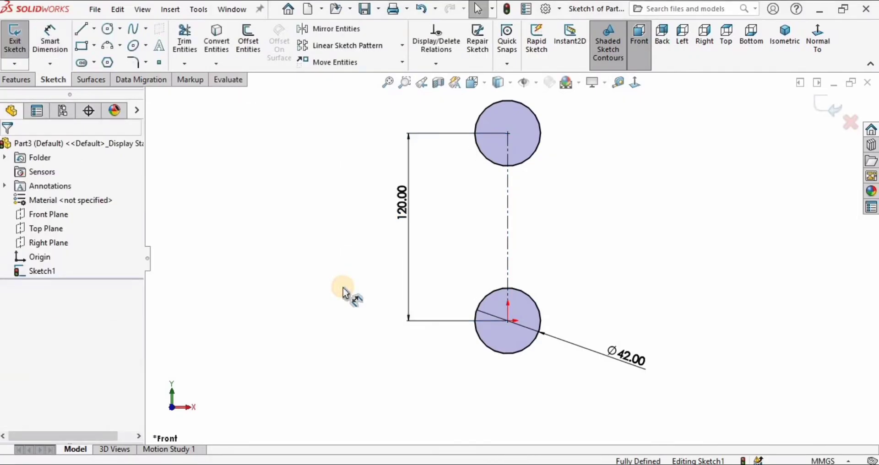
# - Place a sketch point about 15 mm left of the centerline and about 11 mm above its midpoint
pyautogui.scroll(-1, 500, 219)
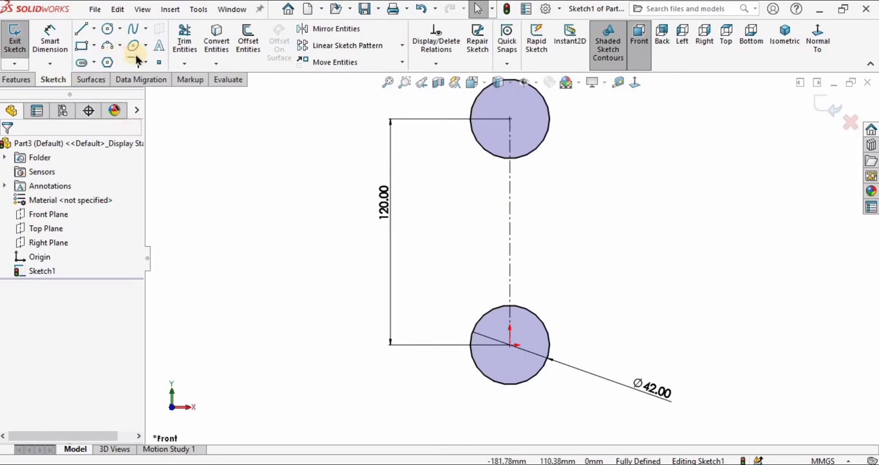
pyautogui.click(158, 63)
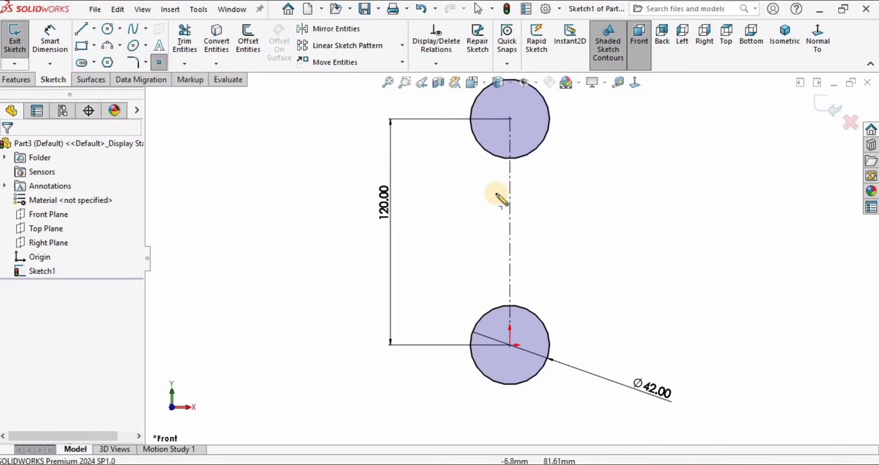
pyautogui.scroll(-1, 500, 195)
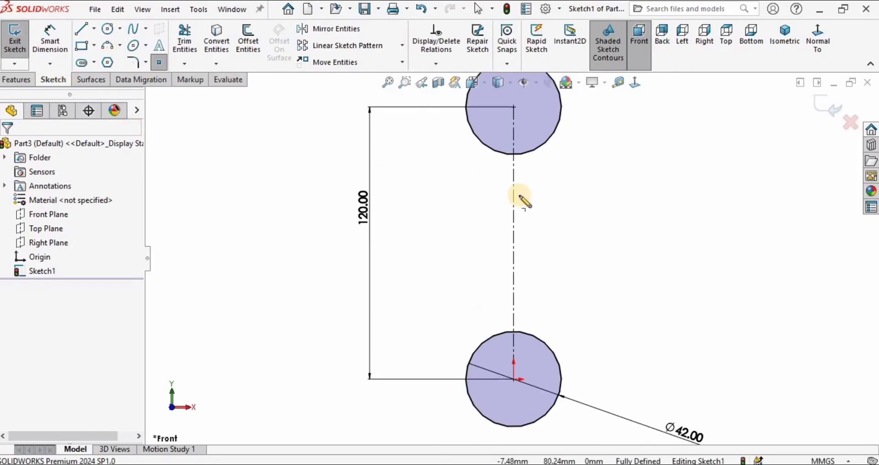
pyautogui.click(480, 217)
pyautogui.press('Escape')
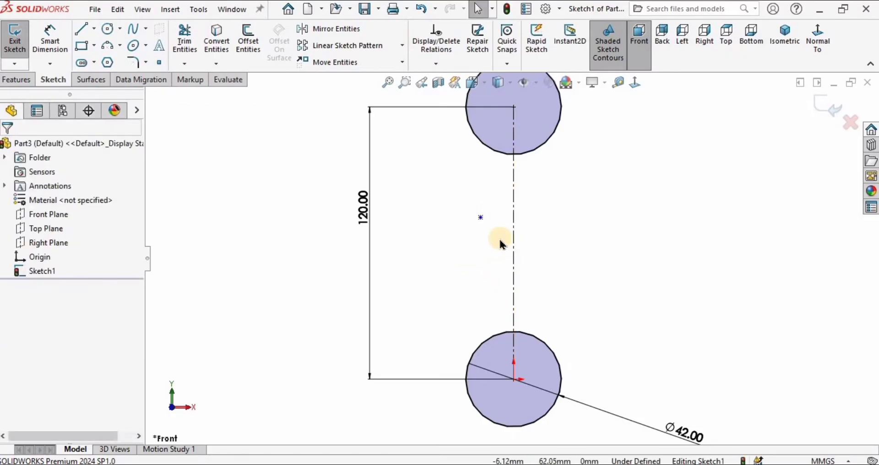
# - Add a horizontal relation between the sketch point and the centerline's midpoint
pyautogui.scroll(-1, 503, 236)
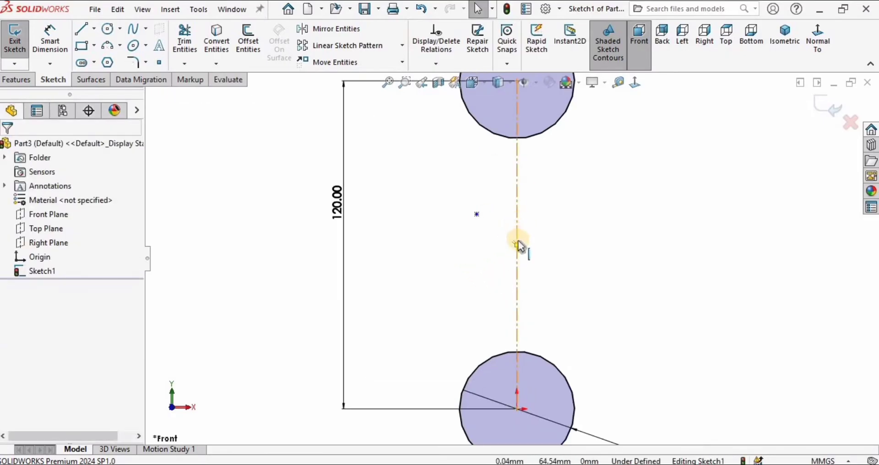
pyautogui.click(517, 243)
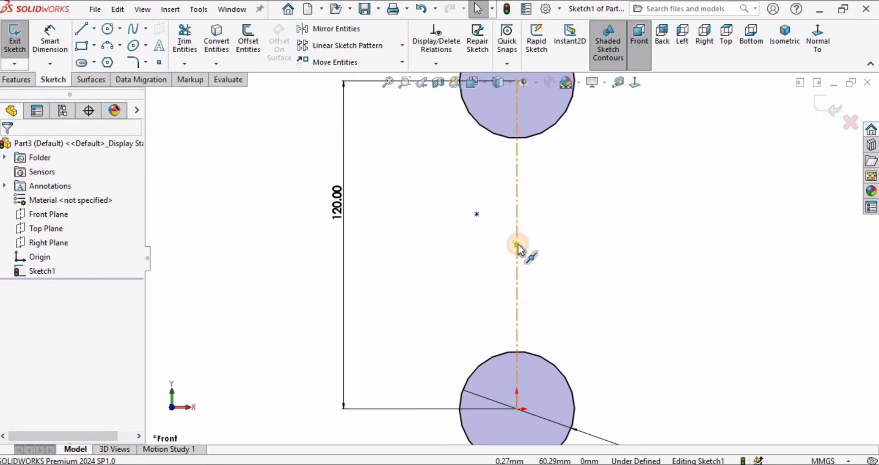
pyautogui.click(476, 212)
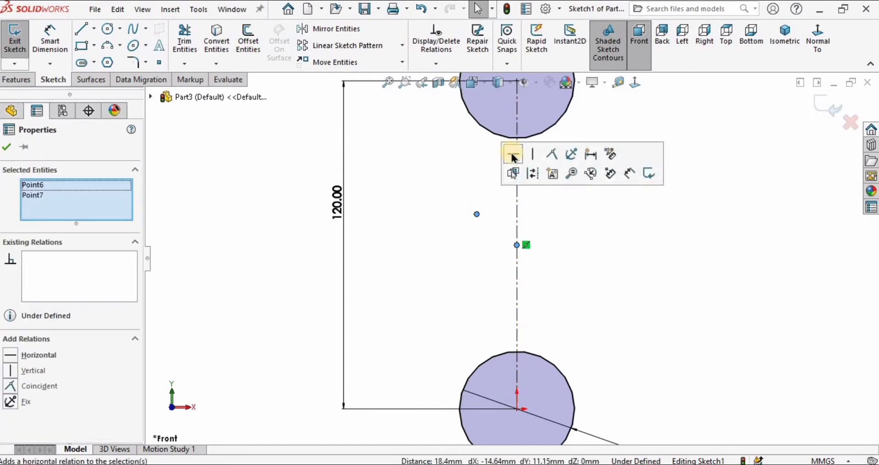
pyautogui.click(513, 154)
pyautogui.click(404, 193)
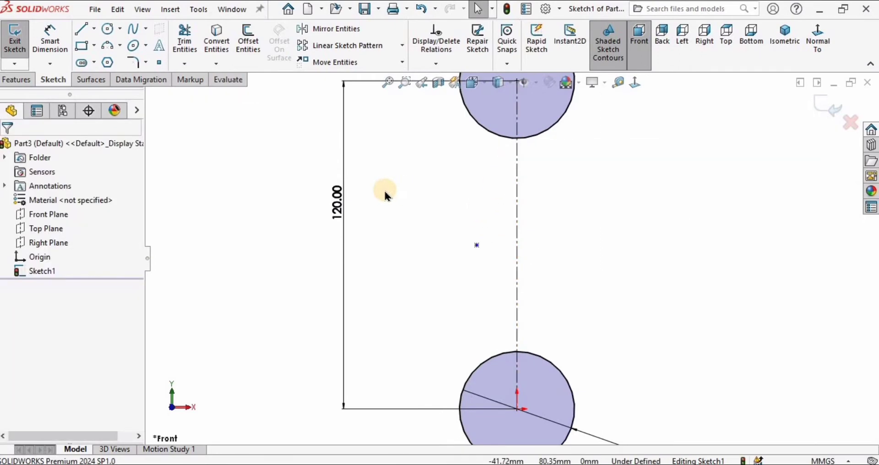
# - Dimension the distance between the sketch point and the vertical centerline and set it to 15 mm
pyautogui.click(57, 41)
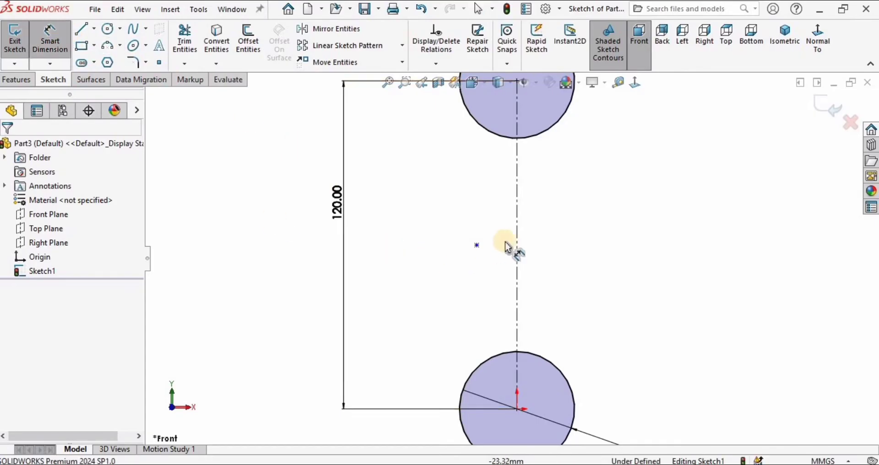
pyautogui.click(517, 222)
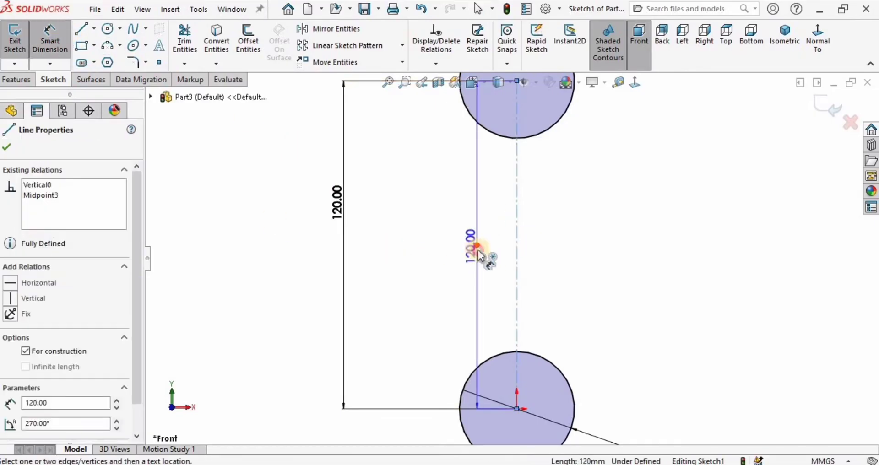
pyautogui.click(476, 245)
pyautogui.click(494, 274)
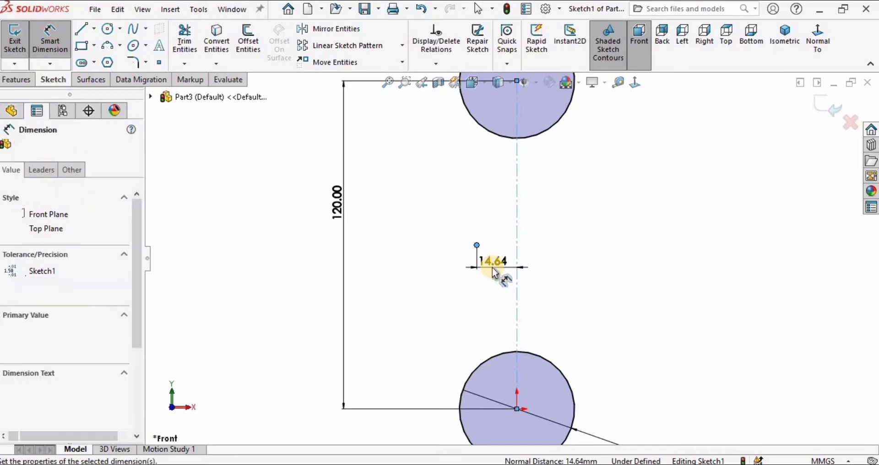
pyautogui.write('15')
pyautogui.press('Return')
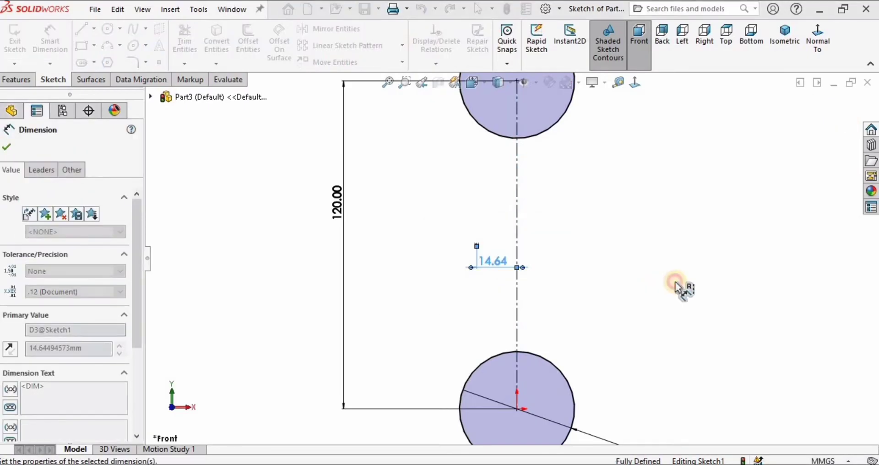
pyautogui.press('Escape')
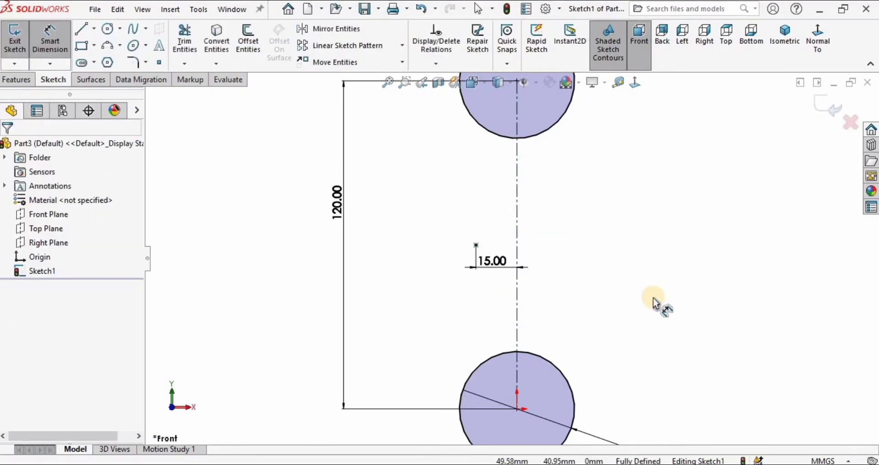
# - Mirror the sketch point about the vertical centerline, keeping the original
pyautogui.click(337, 29)
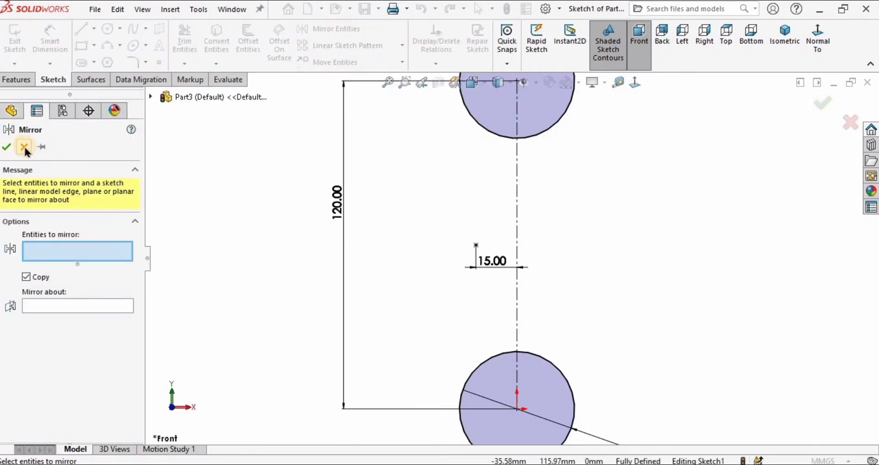
pyautogui.click(476, 246)
pyautogui.rightClick(190, 305)
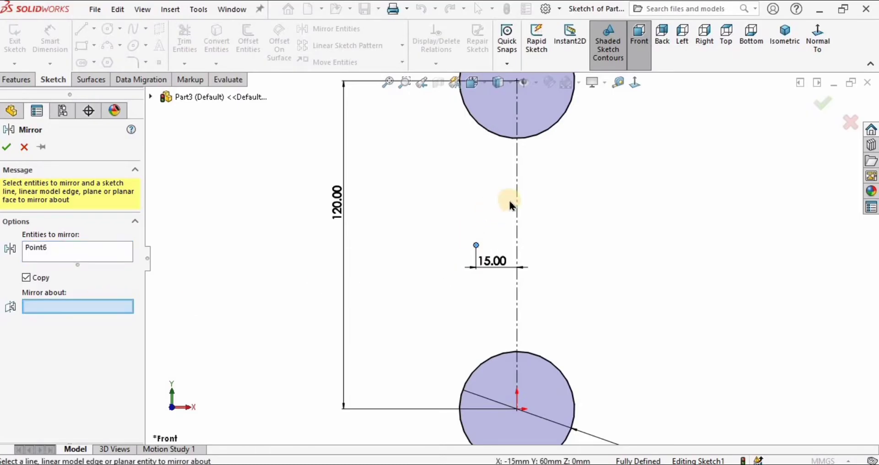
pyautogui.click(517, 199)
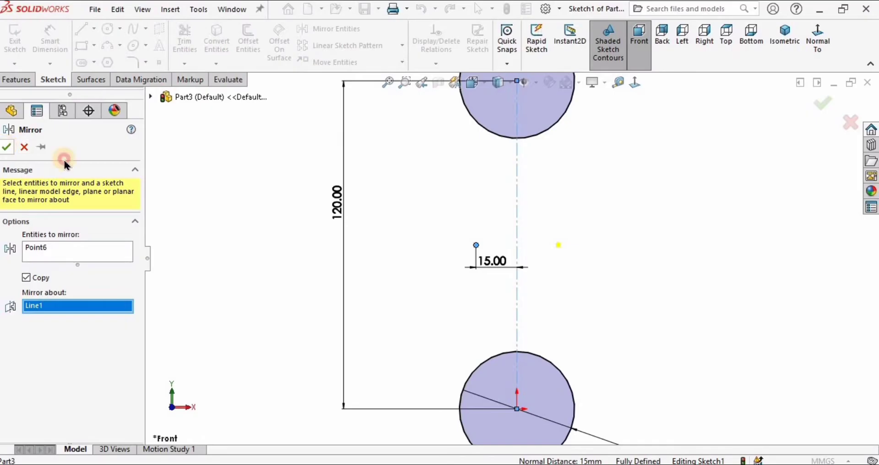
pyautogui.click(7, 147)
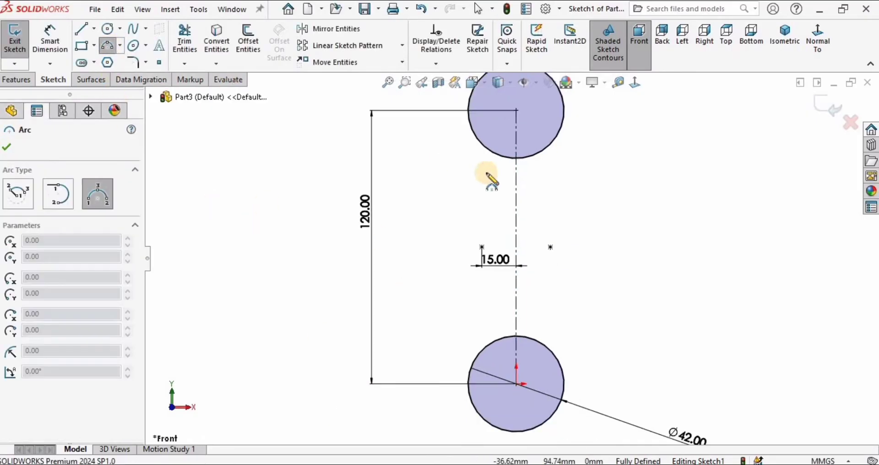
# - Draw a three-point arc of about 467 mm radius from the upper circle to the lower circle, left of the centerline and bulging toward it
pyautogui.click(492, 149)
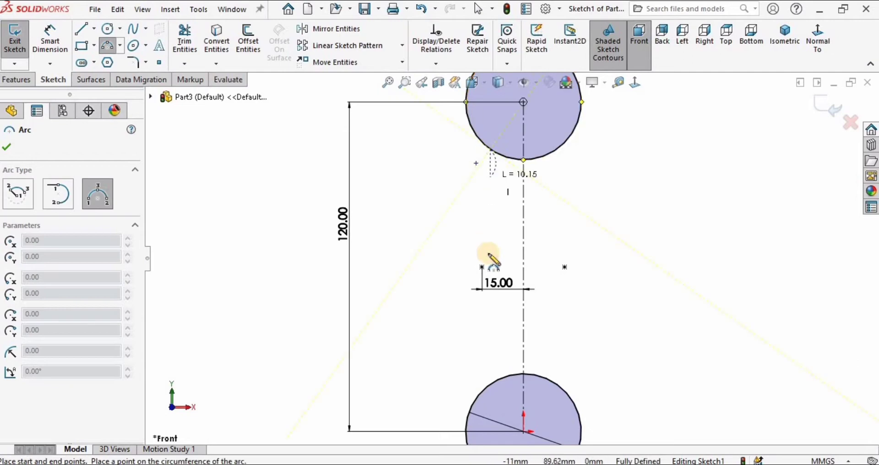
pyautogui.click(504, 377)
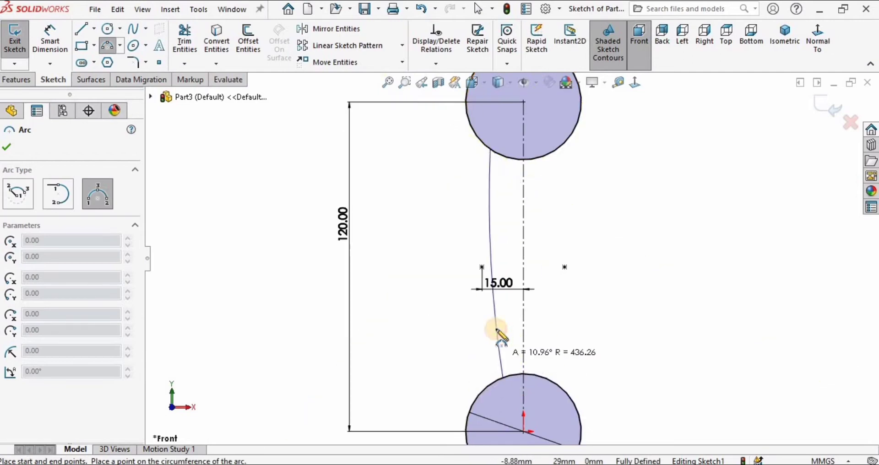
pyautogui.click(508, 326)
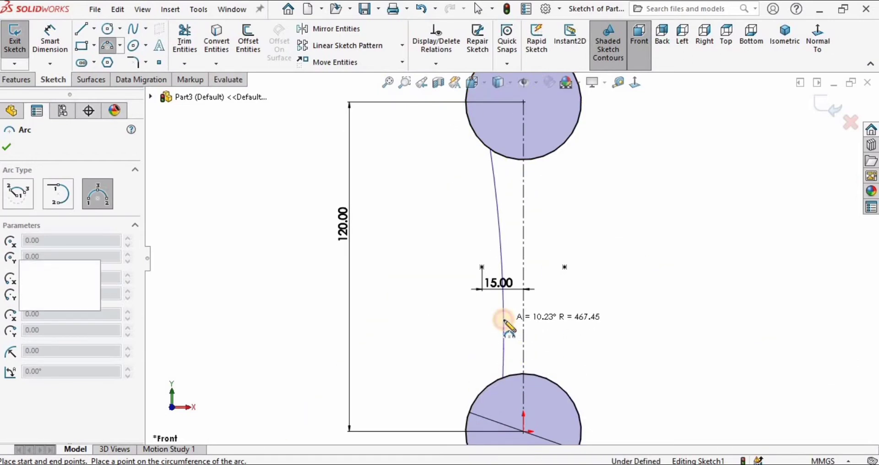
pyautogui.press('Escape')
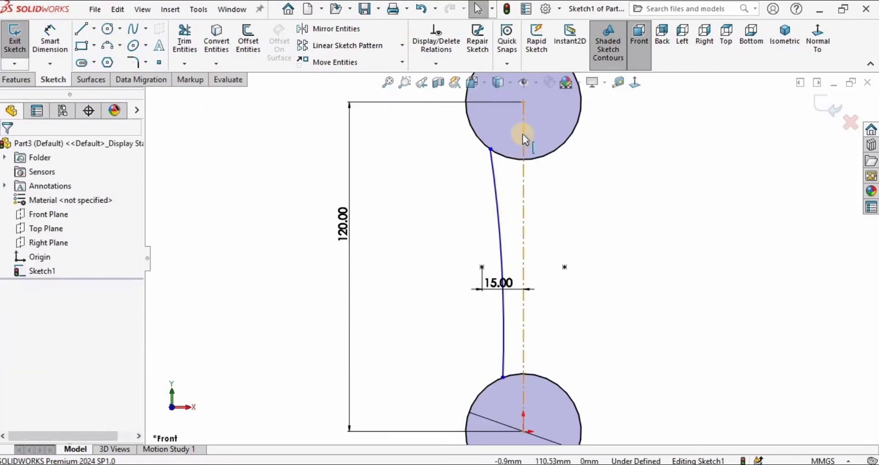
# - Dimension the vertical distance from the upper circle's centre to the arc's upper endpoint and set it to 6 mm
pyautogui.scroll(-2, 525, 136)
pyautogui.click(51, 41)
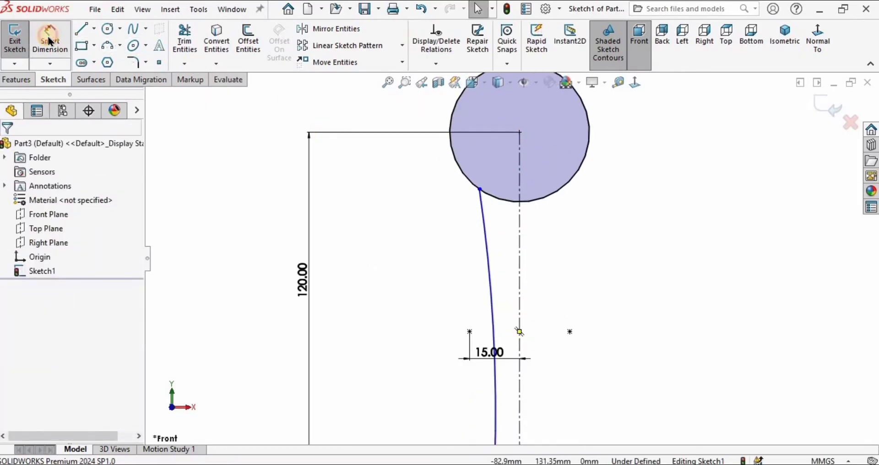
pyautogui.click(519, 132)
pyautogui.click(480, 188)
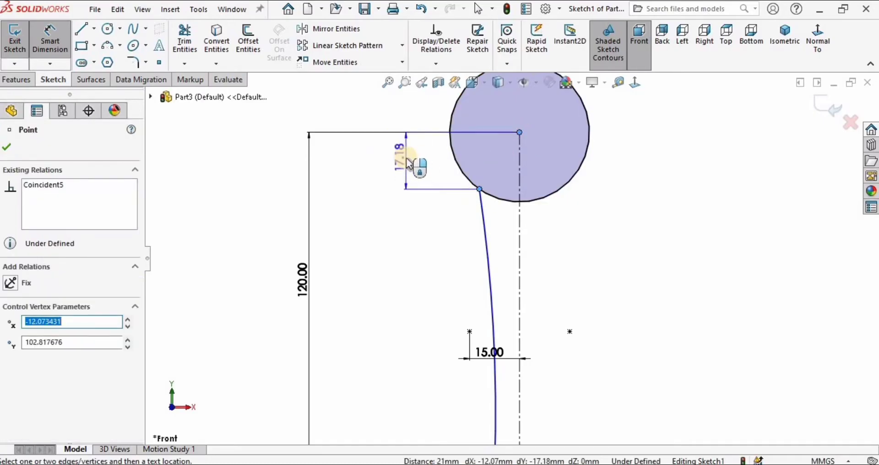
pyautogui.click(408, 164)
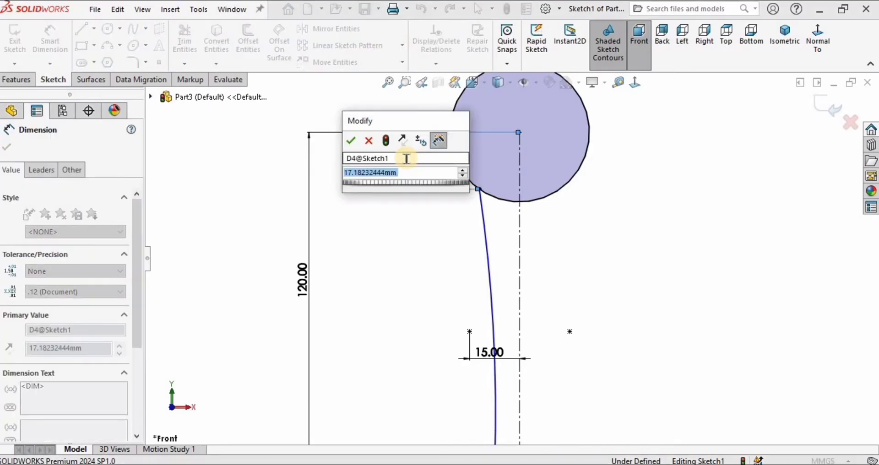
pyautogui.write('6')
pyautogui.press('Return')
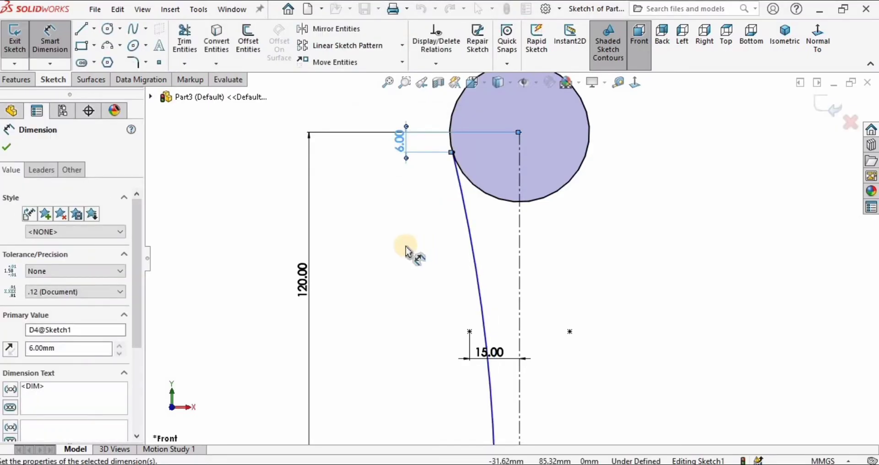
# - Dimension the vertical distance from the lower circle's centre to the arc's lower endpoint and set it to 6 mm
pyautogui.scroll(3, 503, 275)
pyautogui.scroll(-2, 512, 388)
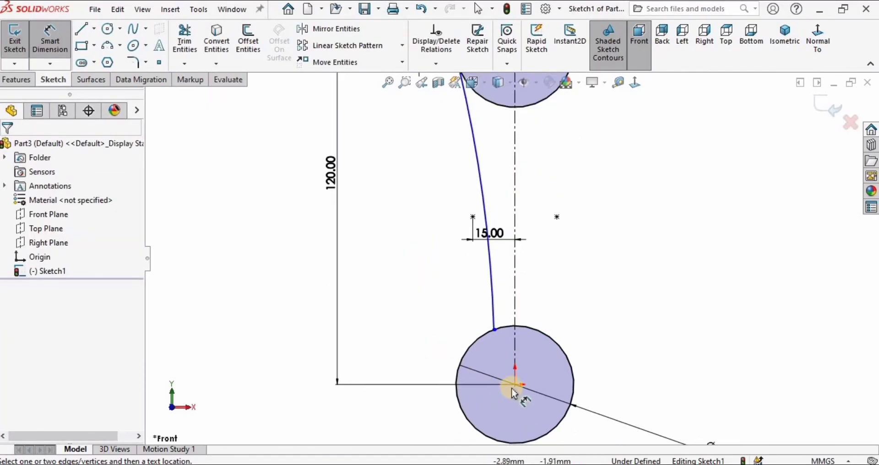
pyautogui.click(515, 384)
pyautogui.click(494, 329)
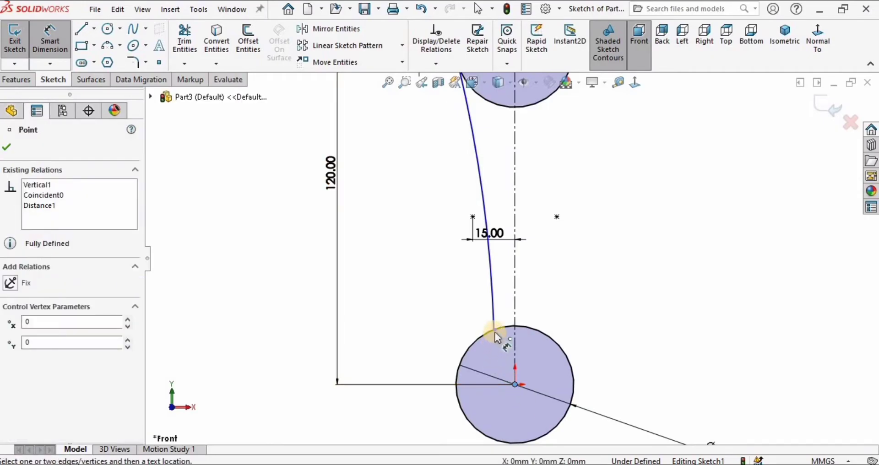
pyautogui.click(405, 350)
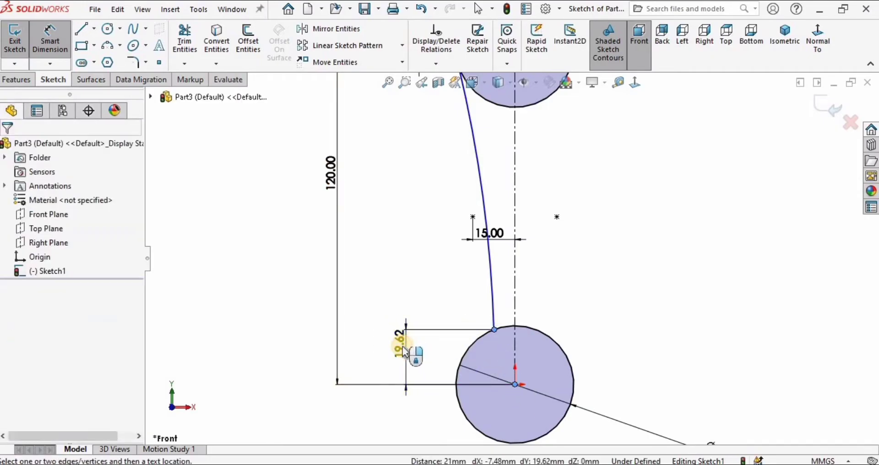
pyautogui.write('6')
pyautogui.press('Return')
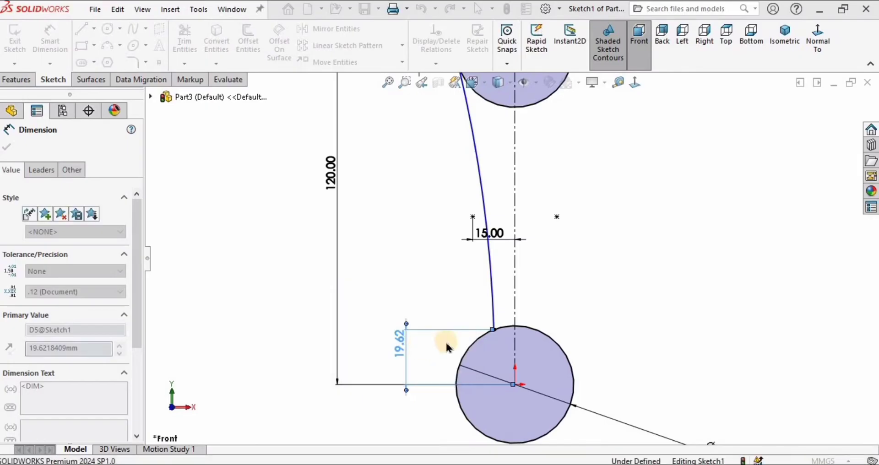
# - Add a coincident relation between the arc and the sketch point left of the centerline
pyautogui.scroll(-2, 499, 229)
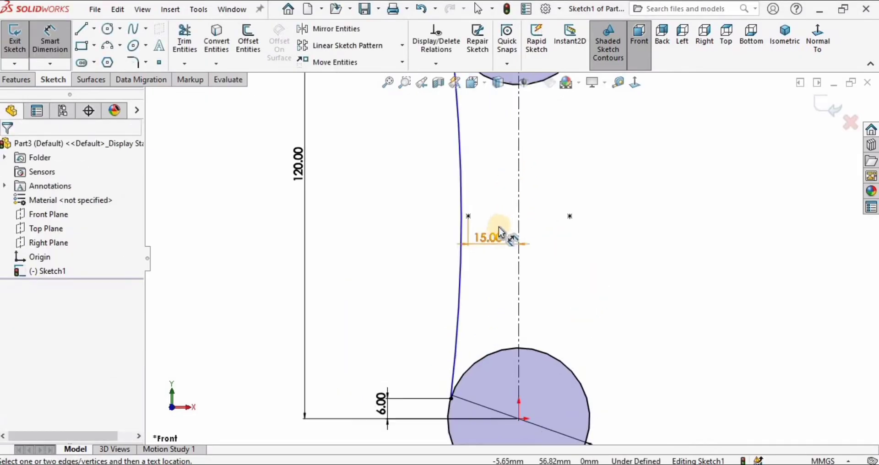
pyautogui.click(453, 265)
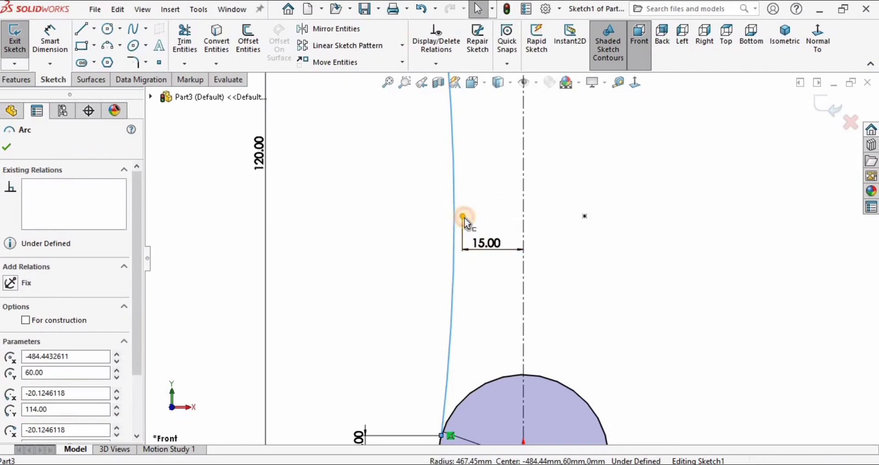
pyautogui.keyDown('ctrl'); pyautogui.click(462, 217); pyautogui.keyUp('ctrl')
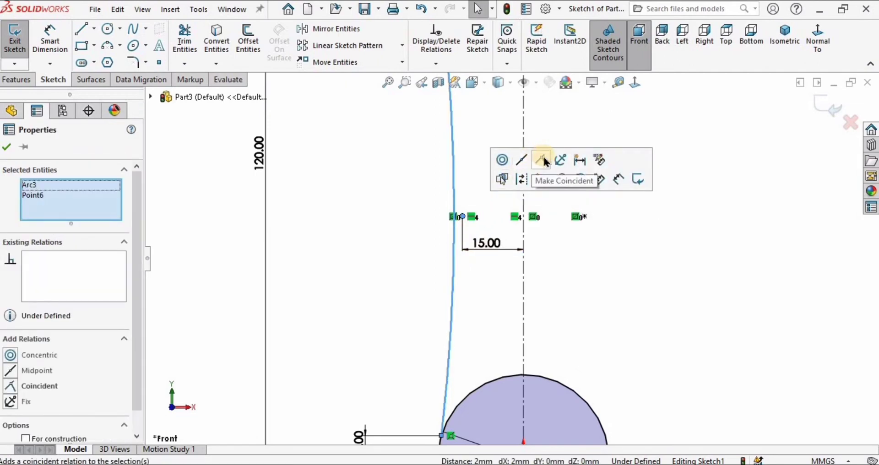
pyautogui.click(543, 160)
pyautogui.scroll(2, 512, 241)
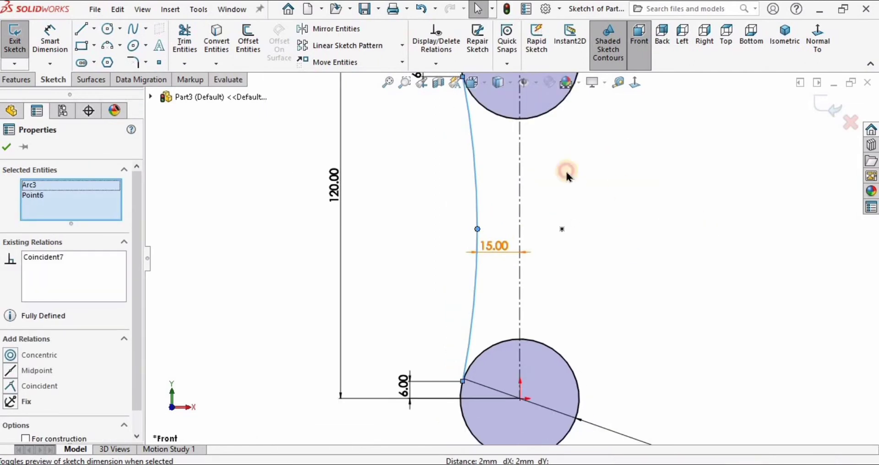
pyautogui.click(566, 176)
pyautogui.scroll(2, 567, 177)
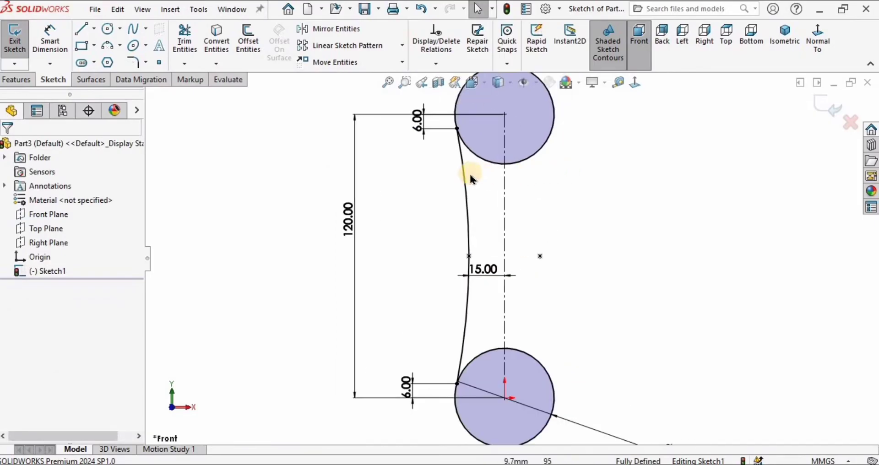
# - Mirror the connecting arc about the vertical centerline, keeping the original
pyautogui.click(331, 31)
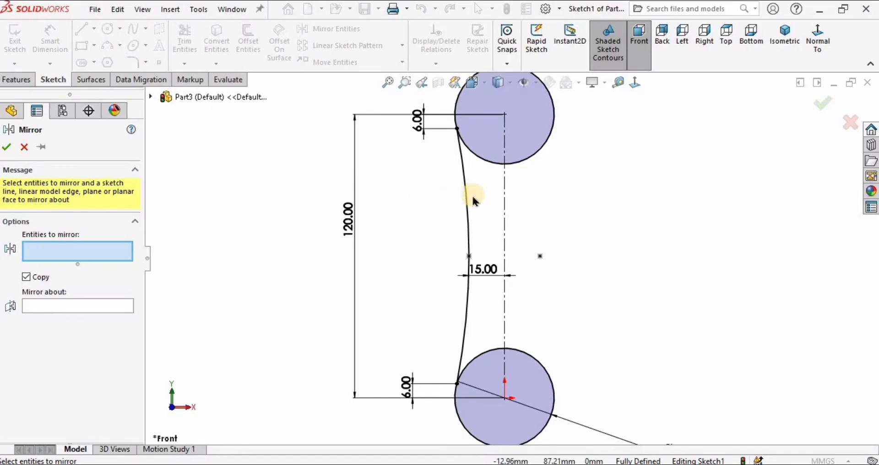
pyautogui.click(469, 212)
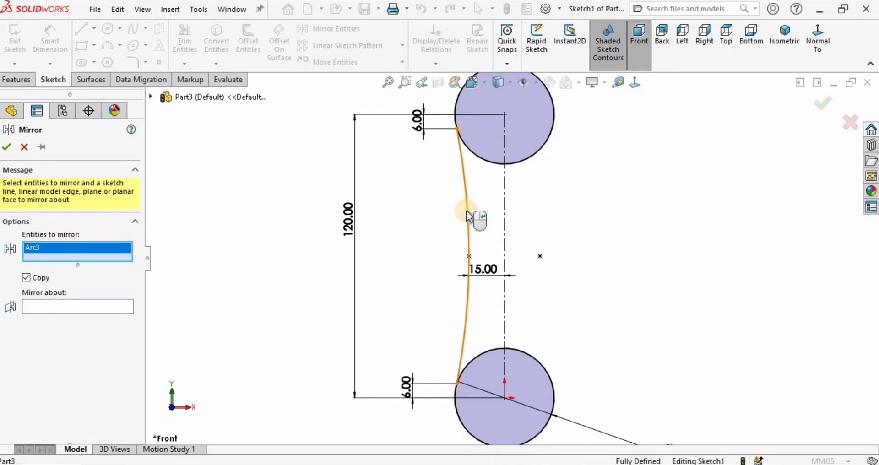
pyautogui.click(47, 307)
pyautogui.click(505, 233)
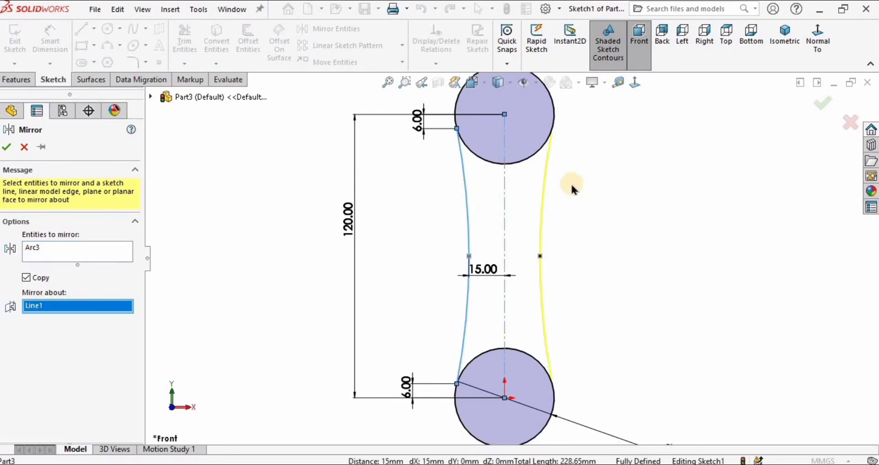
pyautogui.rightClick(168, 224)
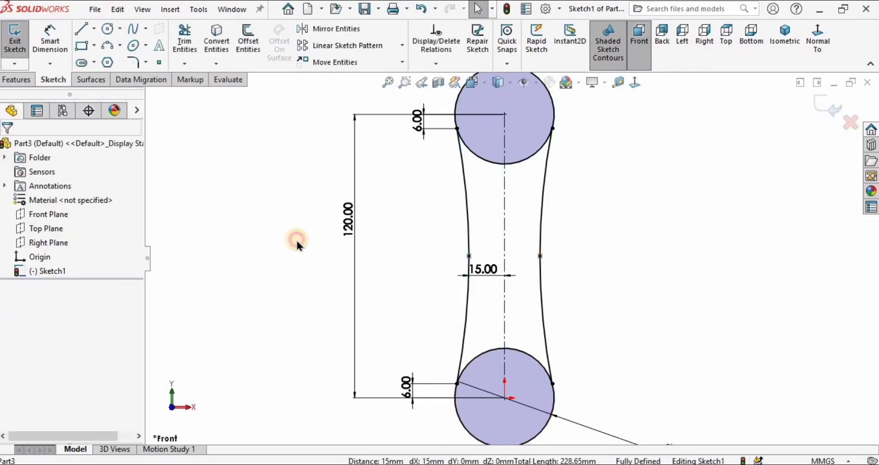
pyautogui.moveTo(302, 245); pyautogui.dragTo(362, 238, button='middle')
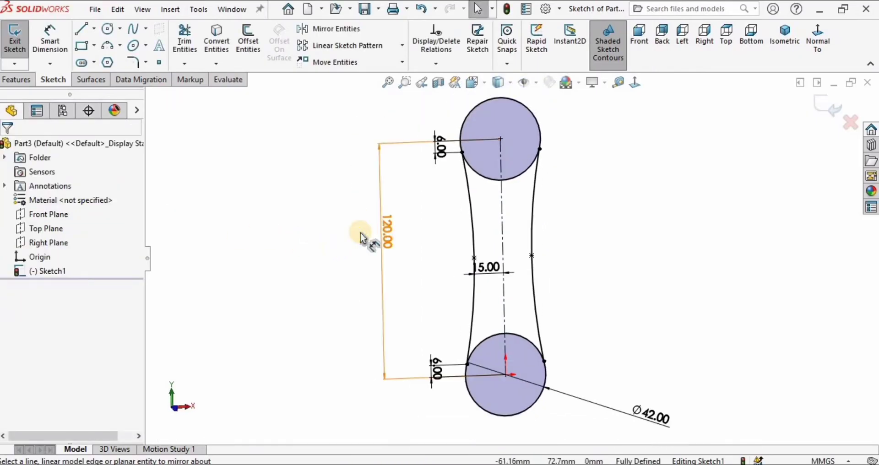
# - Start a Boss-Extrude of the sketch with a blind depth of 21 mm
pyautogui.click(17, 79)
pyautogui.click(16, 46)
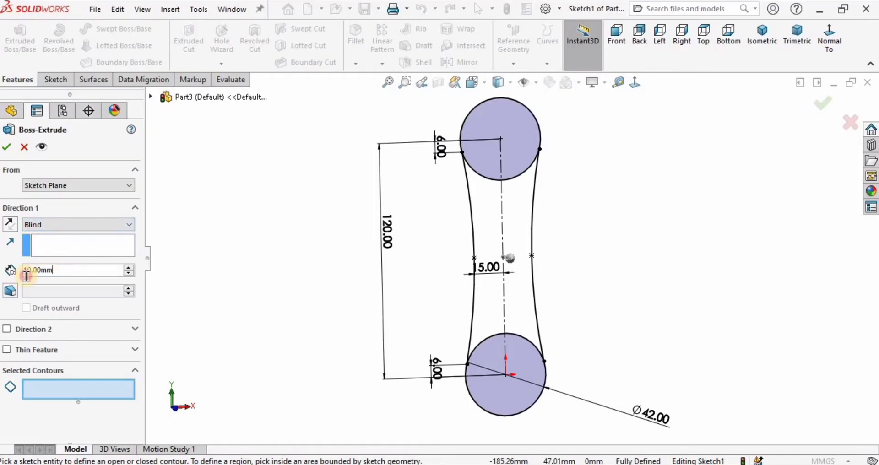
pyautogui.press('BackSpace')
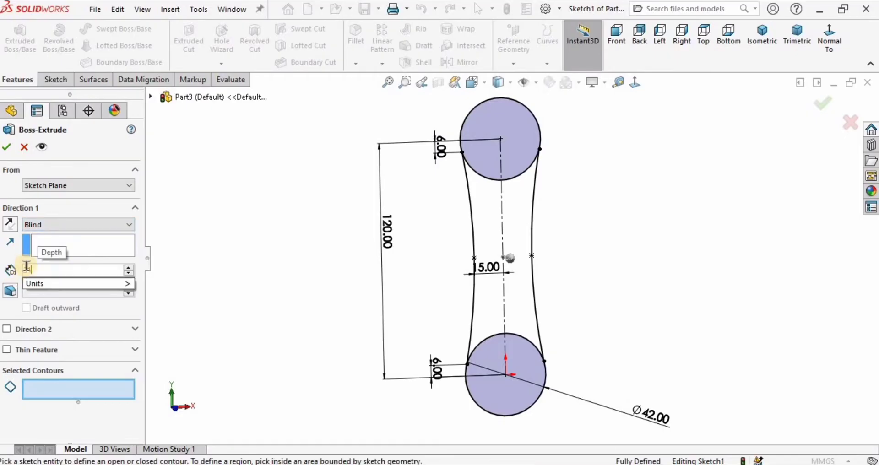
pyautogui.write('21')
pyautogui.press('Return')
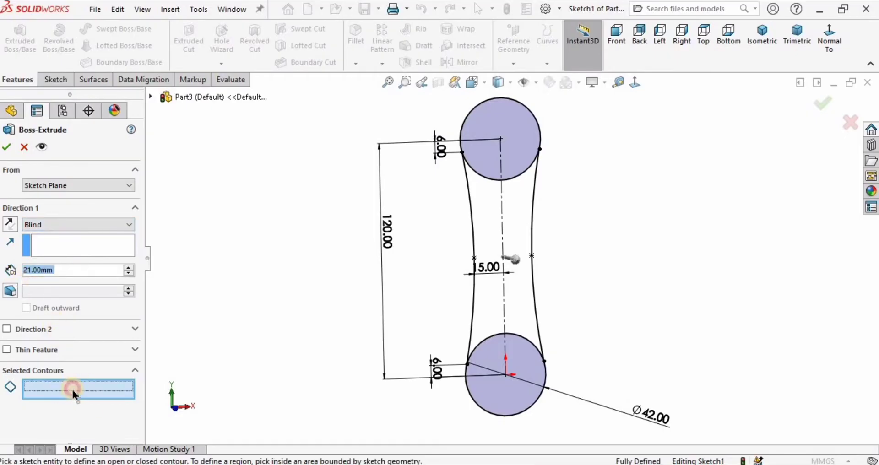
# - Select both circles and the two regions between the connecting arcs as contours, and complete the extrusion
pyautogui.click(519, 123)
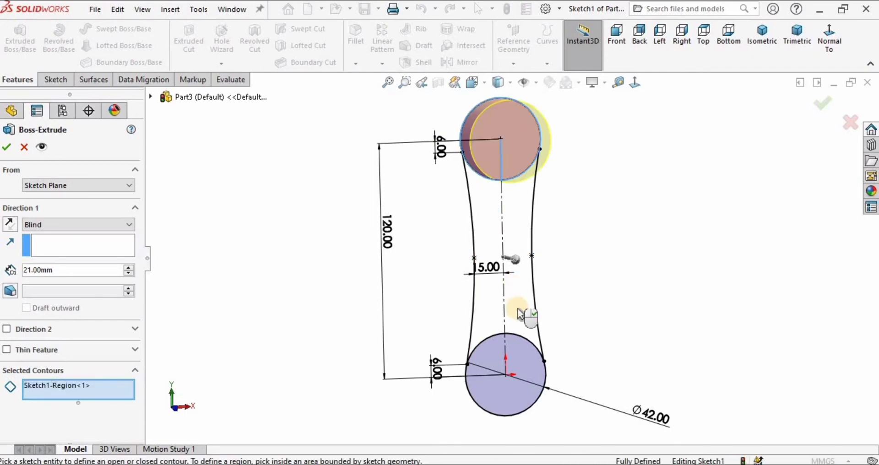
pyautogui.click(520, 369)
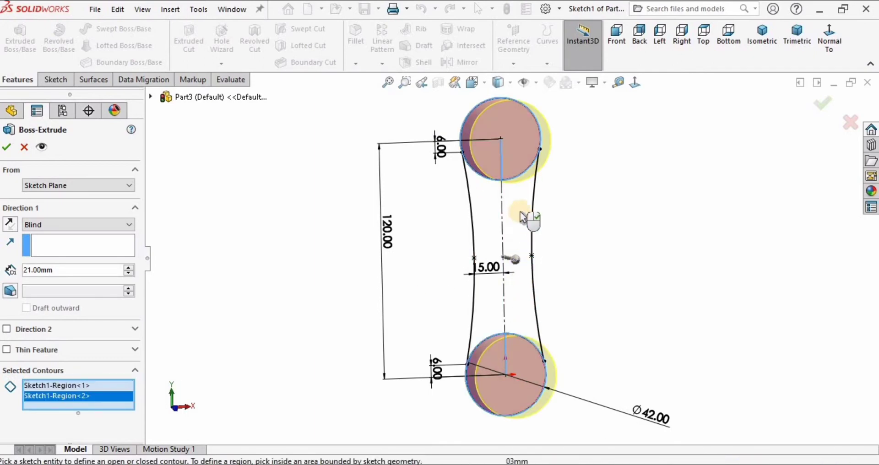
pyautogui.click(56, 394)
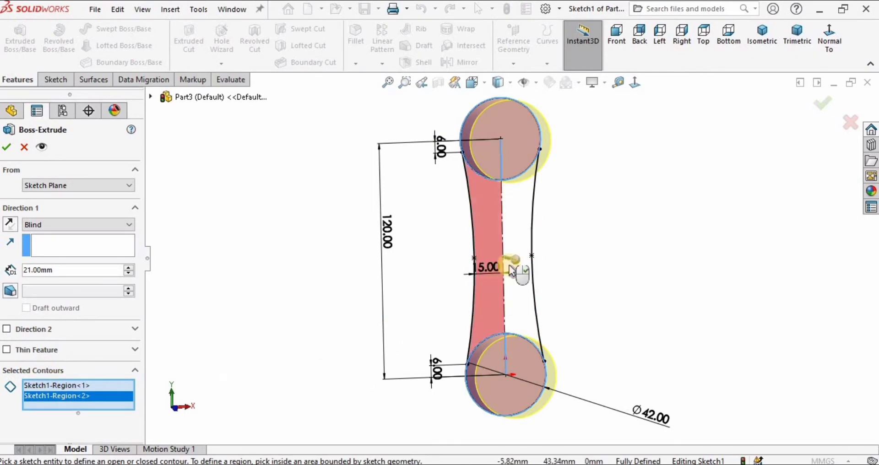
pyautogui.click(495, 210)
pyautogui.click(515, 231)
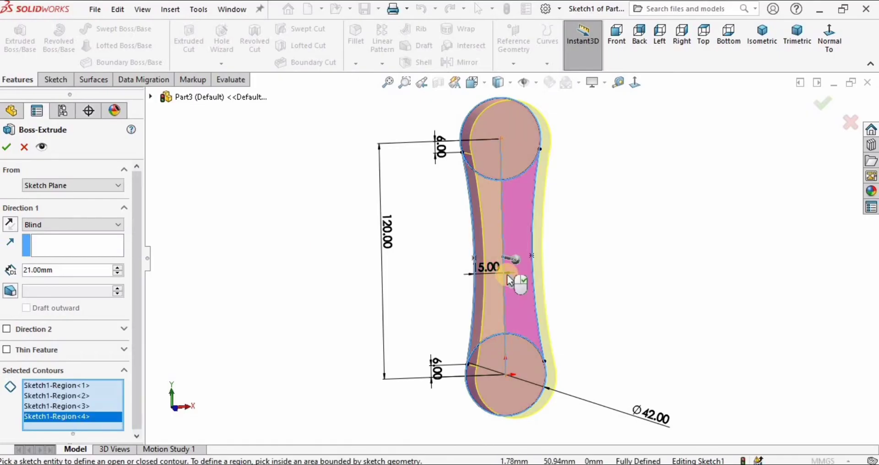
pyautogui.moveTo(530, 268); pyautogui.dragTo(509, 247, button='middle')
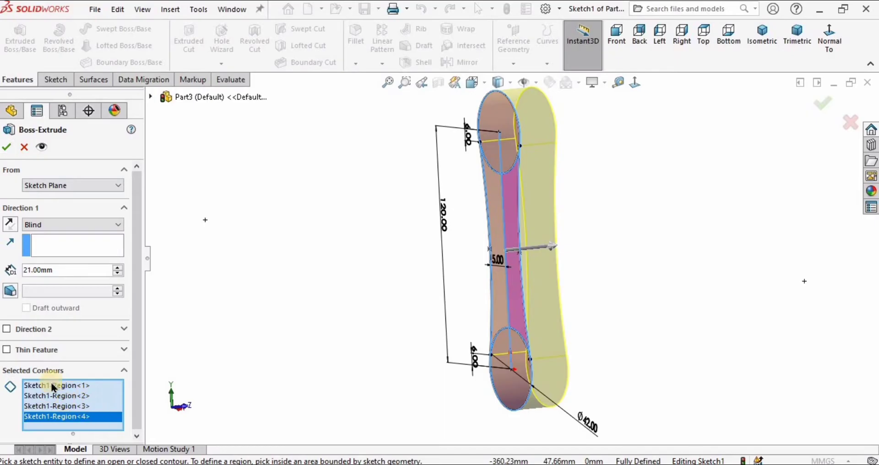
pyautogui.click(7, 153)
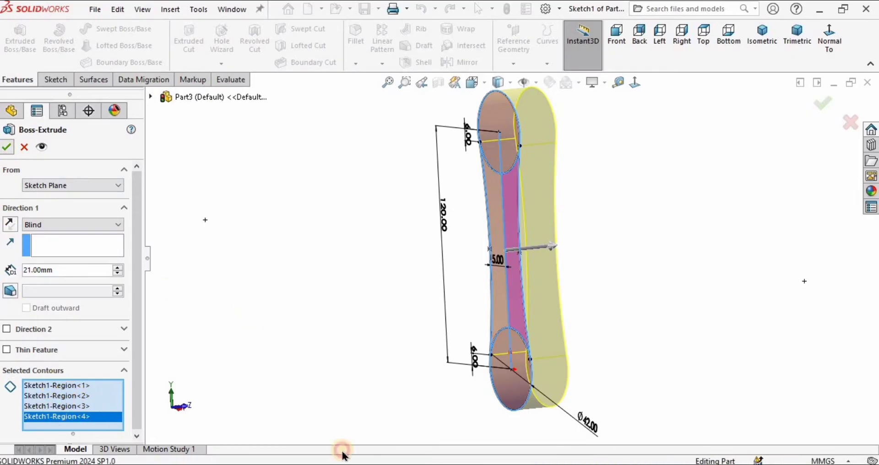
# - Start a new sketch on the Right Plane
pyautogui.moveTo(542, 196); pyautogui.dragTo(520, 290, button='middle')
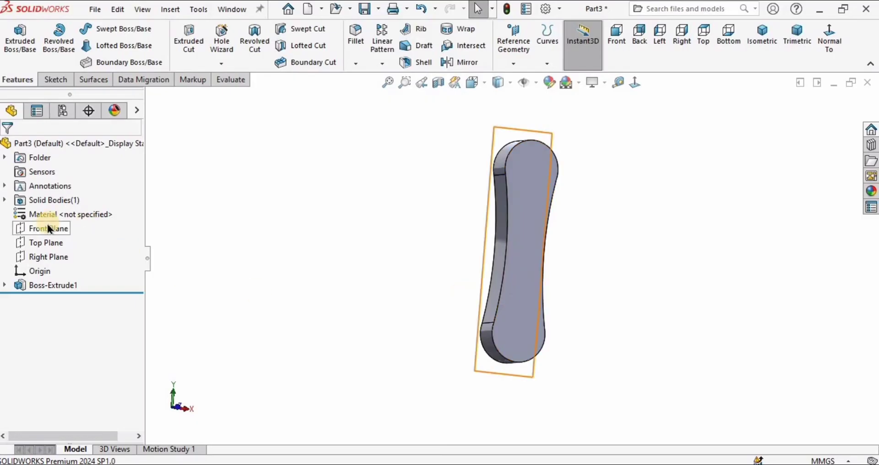
pyautogui.click(44, 257)
pyautogui.moveTo(453, 275); pyautogui.dragTo(520, 259, button='middle')
pyautogui.scroll(-4, 520, 258)
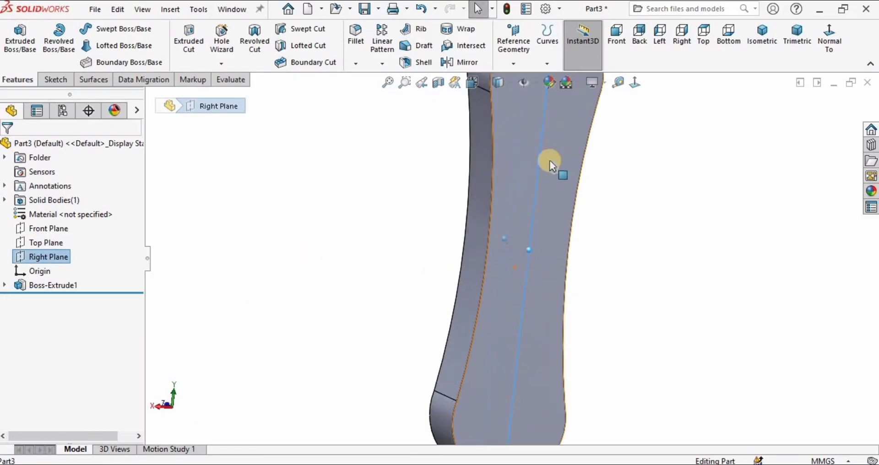
pyautogui.scroll(3, 537, 123)
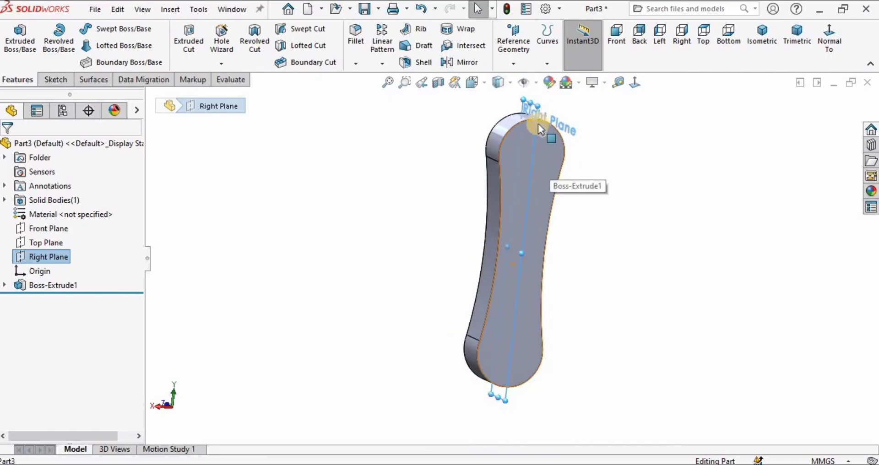
pyautogui.rightClick(45, 257)
pyautogui.click(57, 237)
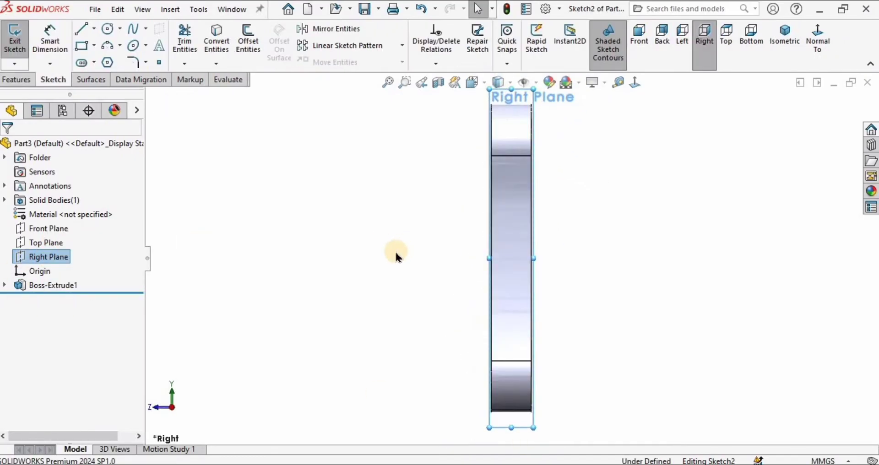
pyautogui.scroll(-2, 598, 226)
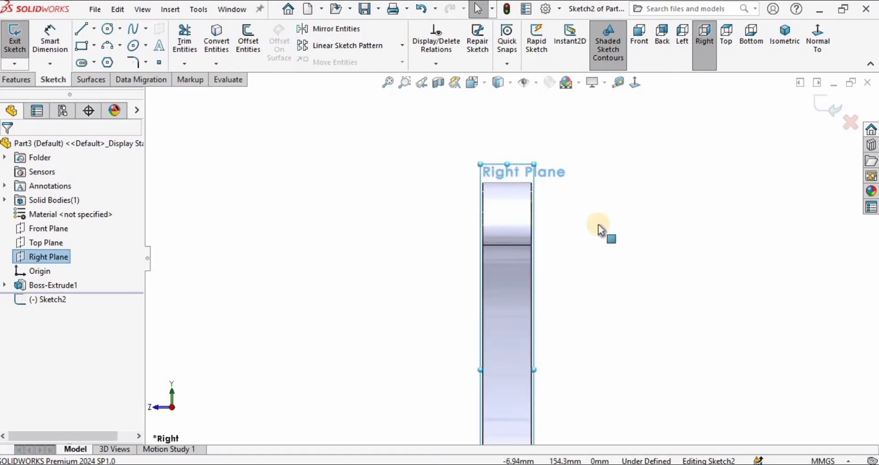
pyautogui.click(443, 174)
# - Sketch a horizontal line about 7 mm long from the body's upper right corner along its top edge
pyautogui.click(82, 29)
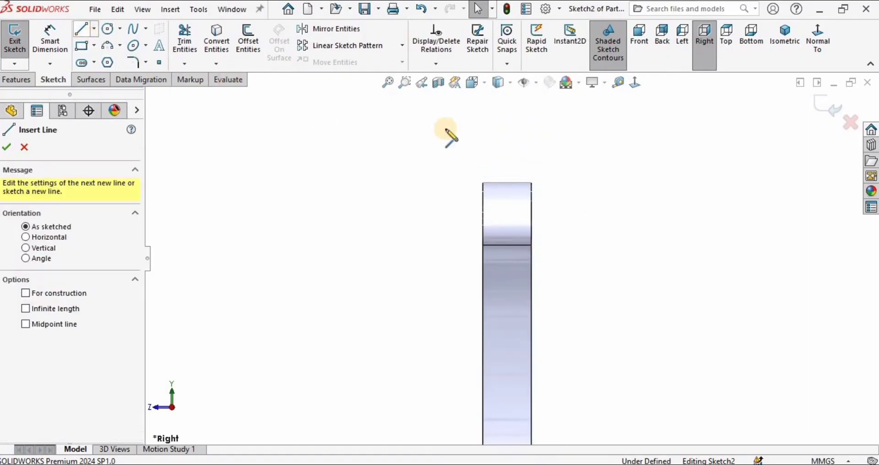
pyautogui.scroll(-1, 526, 194)
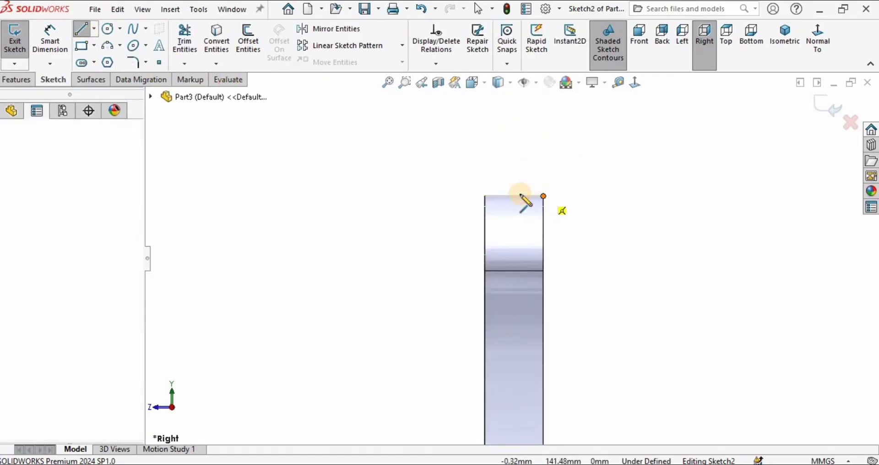
pyautogui.click(543, 196)
pyautogui.scroll(-3, 526, 193)
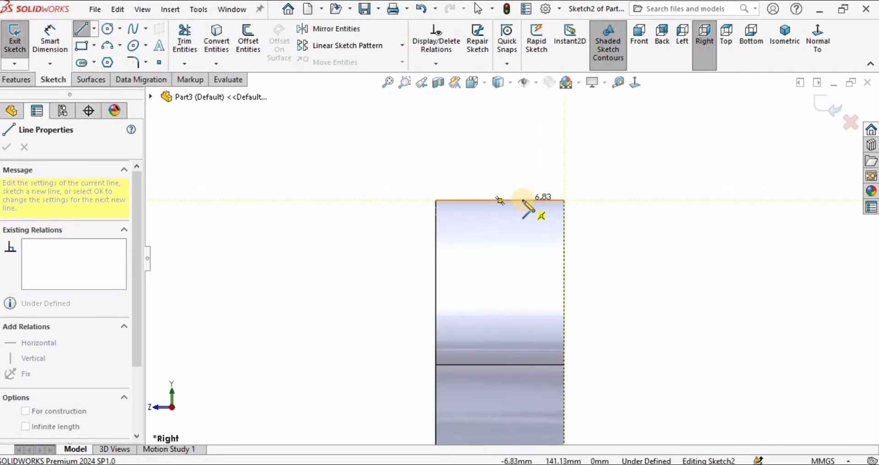
pyautogui.click(523, 200)
pyautogui.press('Escape')
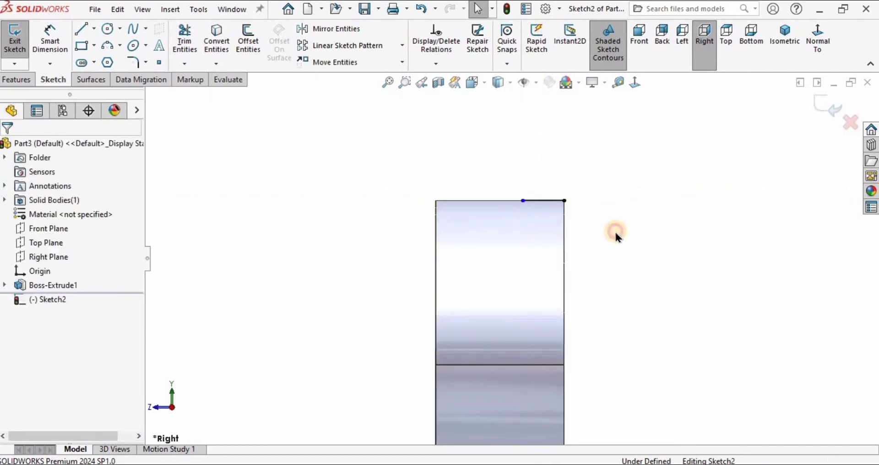
# - Sketch a vertical line about 19 mm long from the same corner down the body's right edge
pyautogui.press('l')
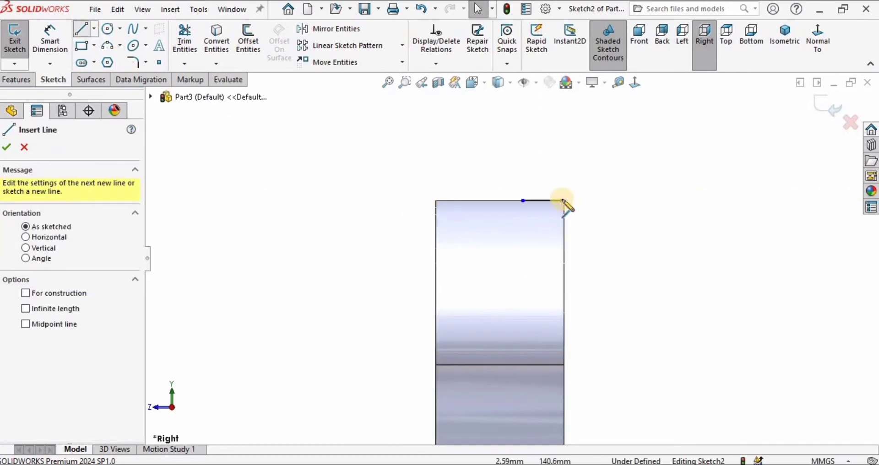
pyautogui.click(564, 200)
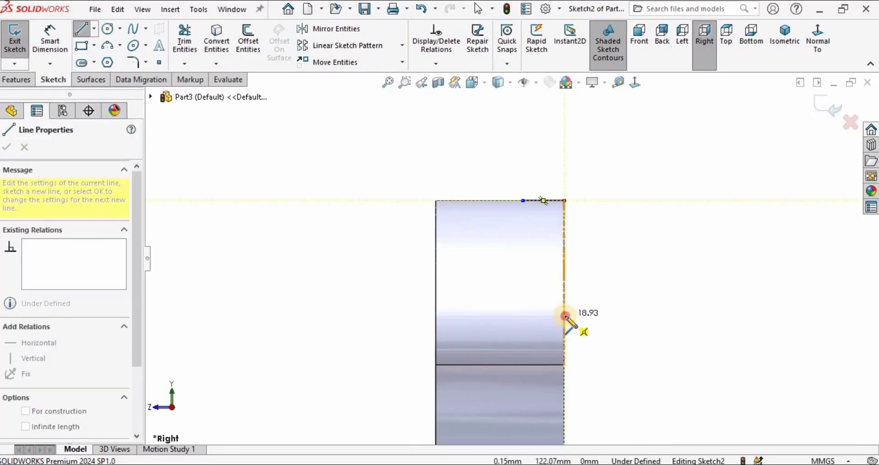
pyautogui.click(564, 316)
pyautogui.press('Escape')
# - Dimension the vertical line's length and set it to 42 mm
pyautogui.click(50, 41)
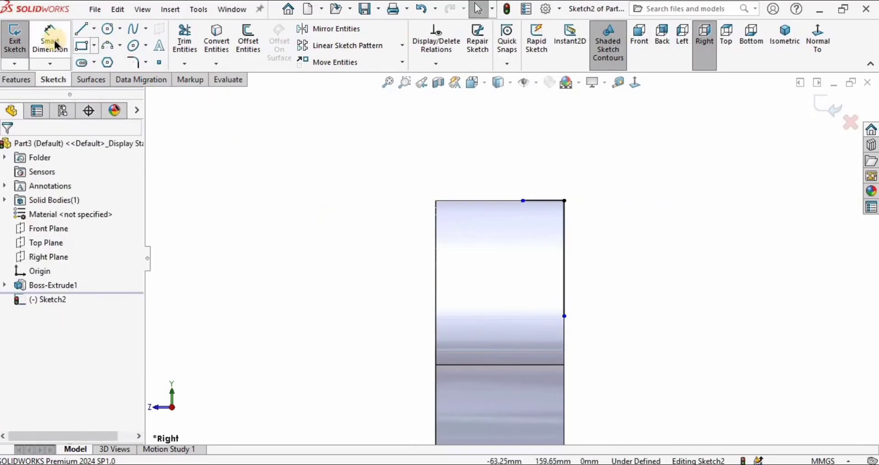
pyautogui.click(618, 252)
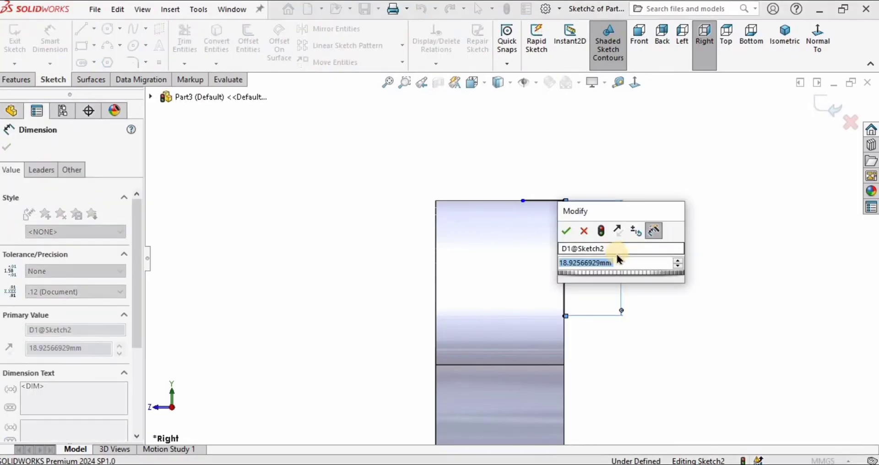
pyautogui.write('45')
pyautogui.press('Return')
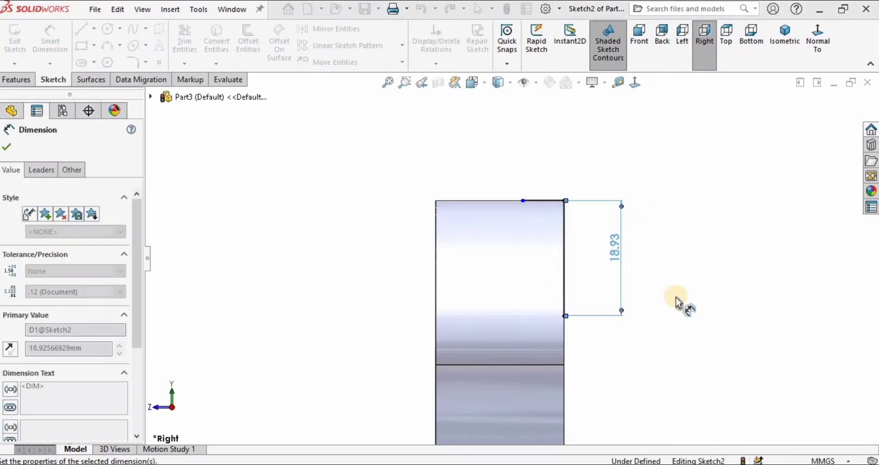
pyautogui.scroll(3, 678, 334)
# - Dimension the horizontal top line's length and set it to 11 mm
pyautogui.click(522, 237)
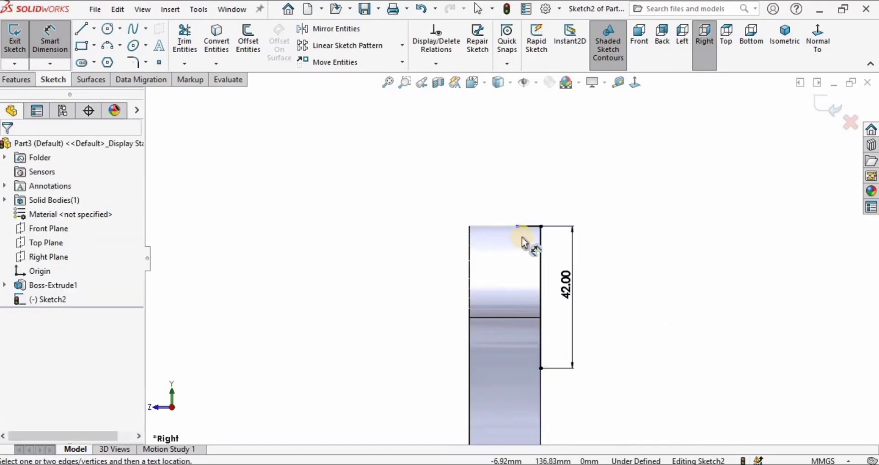
pyautogui.scroll(-3, 523, 240)
pyautogui.click(551, 219)
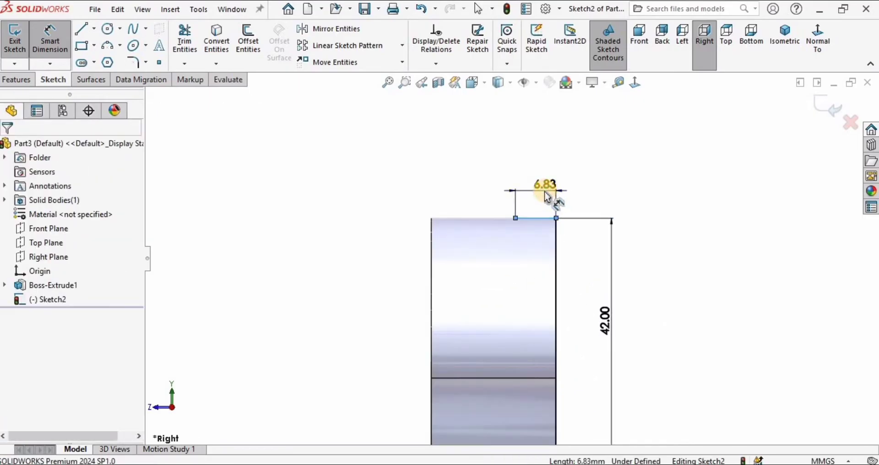
pyautogui.click(549, 197)
pyautogui.write('11')
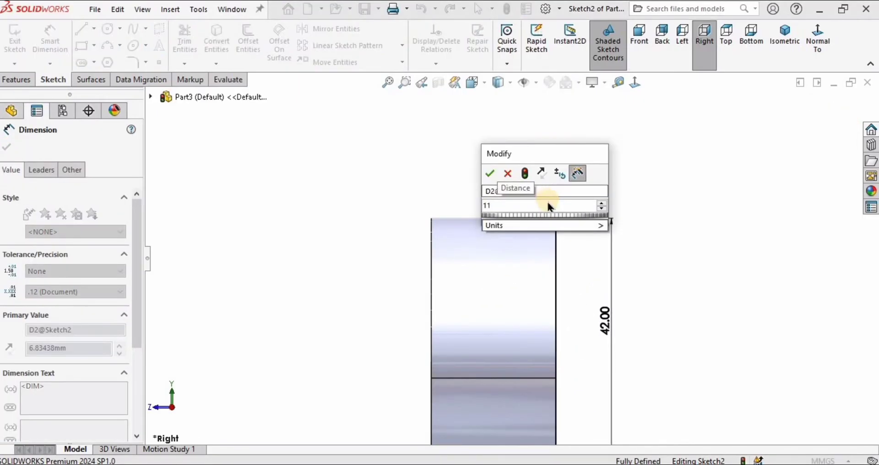
pyautogui.press('Return')
pyautogui.scroll(1, 614, 294)
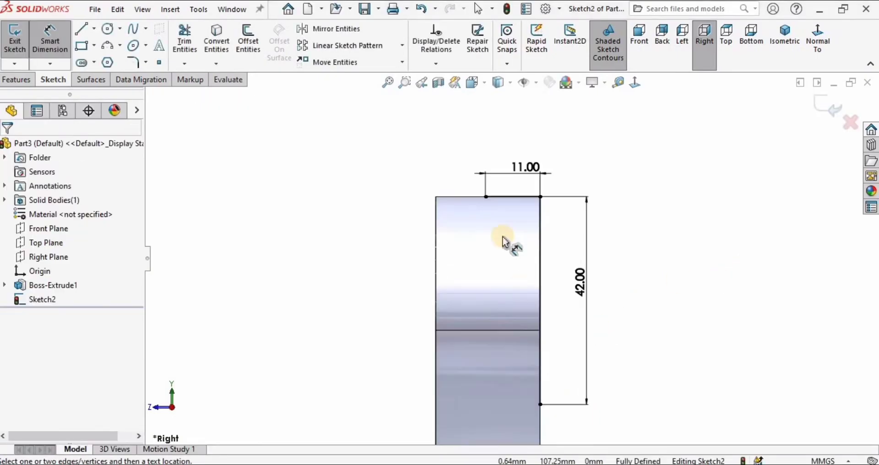
# - Sketch a three-point arc of about 73 mm radius joining the vertical line's lower endpoint to the top line's left endpoint
pyautogui.click(108, 45)
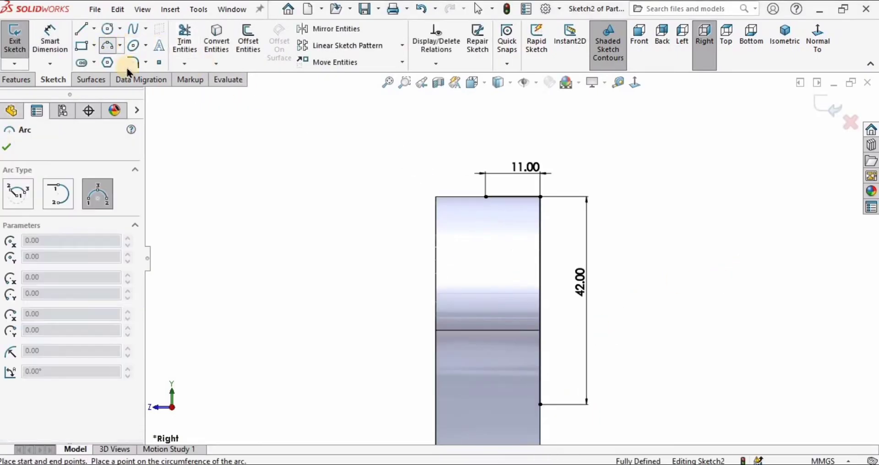
pyautogui.click(540, 404)
pyautogui.click(504, 328)
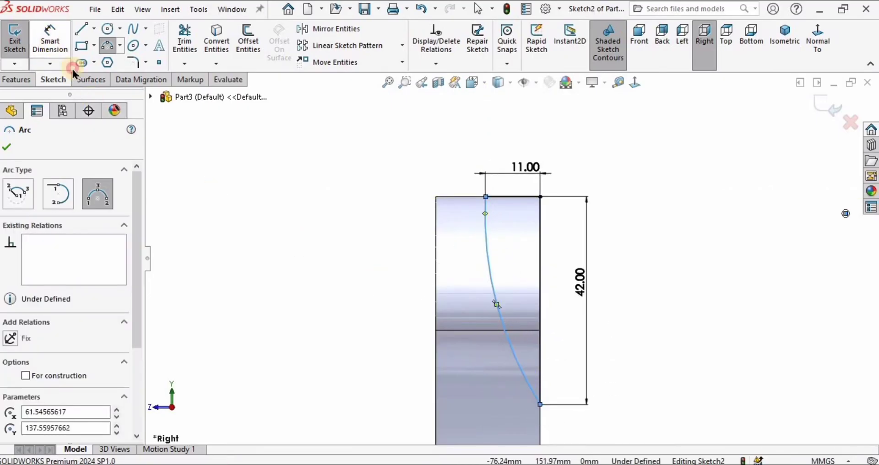
# - Dimension the arc's radius and set it to 60 mm
pyautogui.click(52, 44)
pyautogui.click(503, 325)
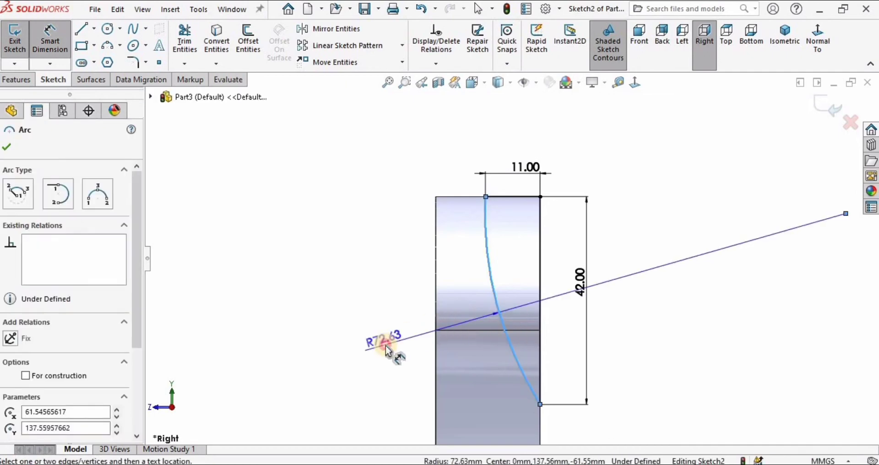
pyautogui.click(364, 347)
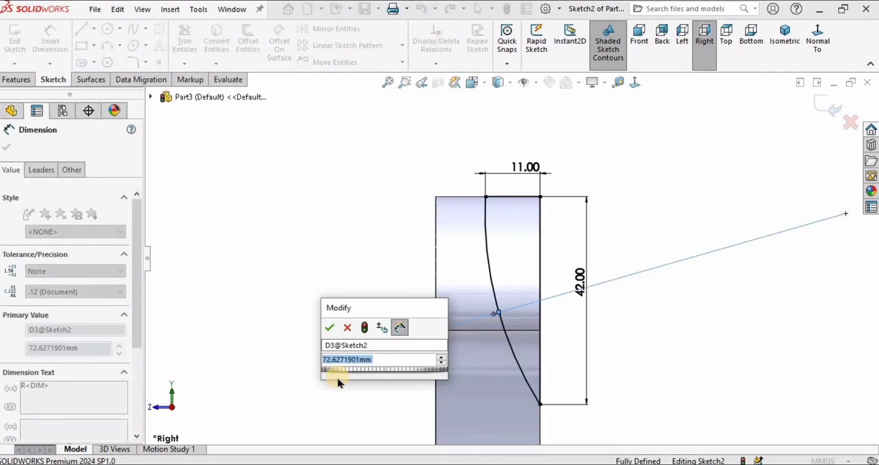
pyautogui.write('60')
pyautogui.press('Return')
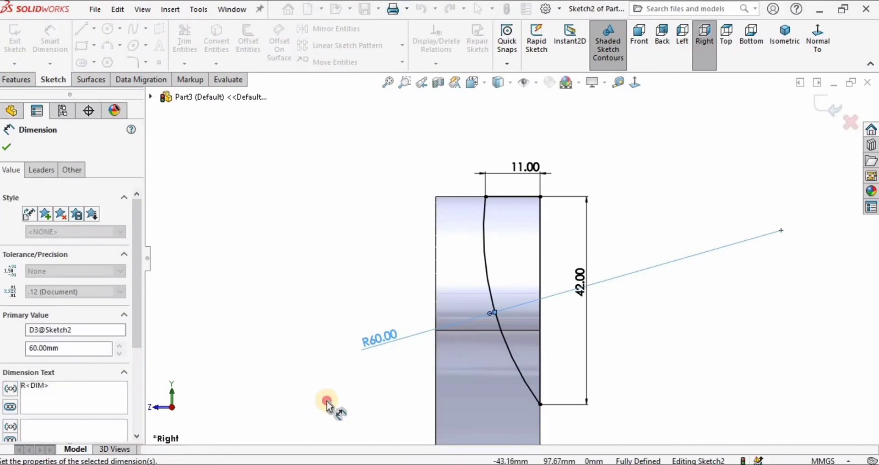
pyautogui.click(327, 402)
# - Sketch a construction centerline about 62 mm long outward from the midpoint of the link's long vertical edge beside the curved profile
pyautogui.scroll(2, 485, 322)
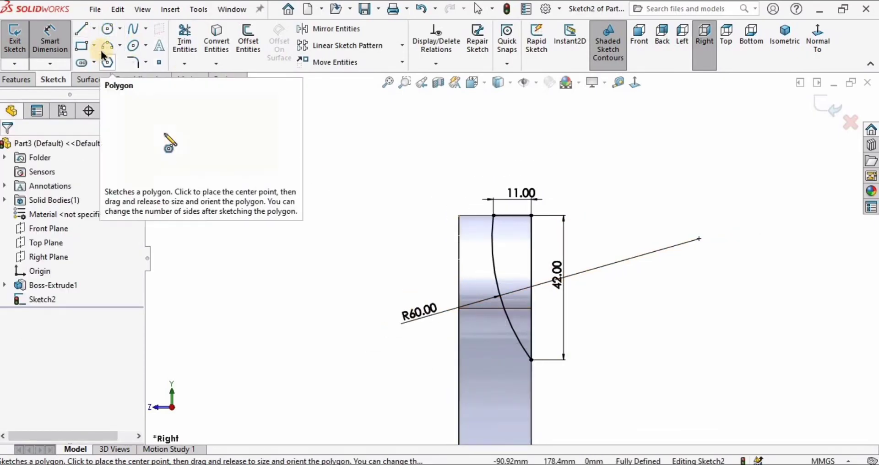
pyautogui.click(93, 29)
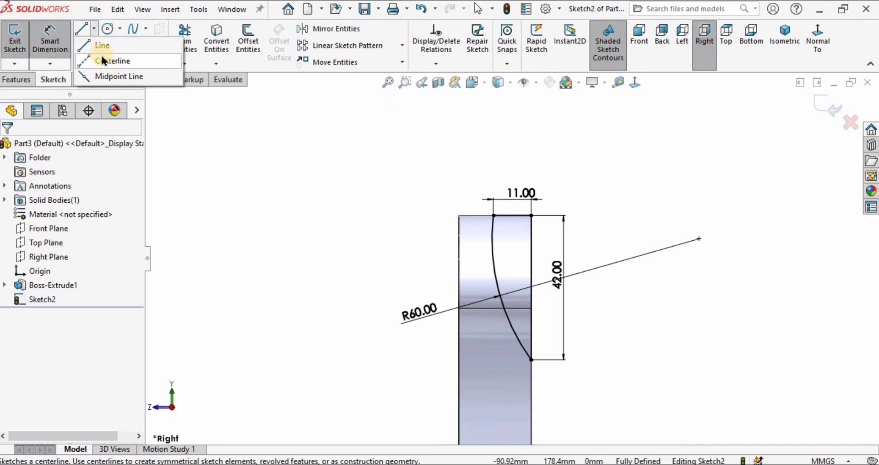
pyautogui.click(104, 61)
pyautogui.scroll(4, 541, 320)
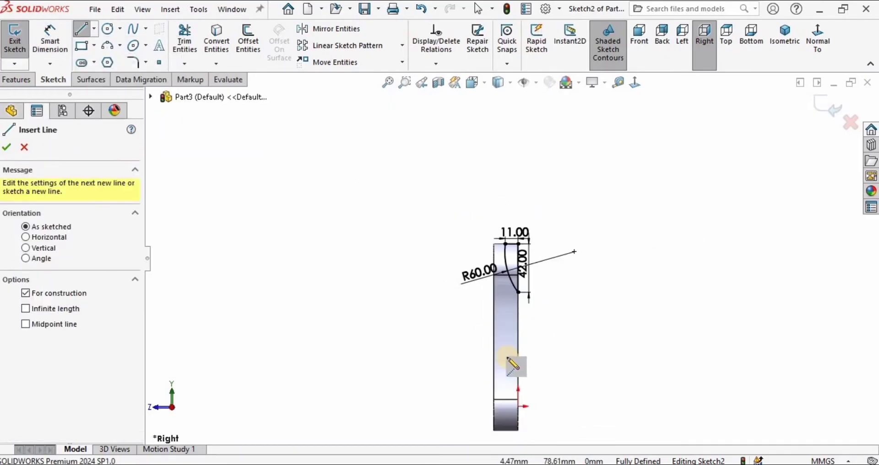
pyautogui.scroll(-5, 508, 359)
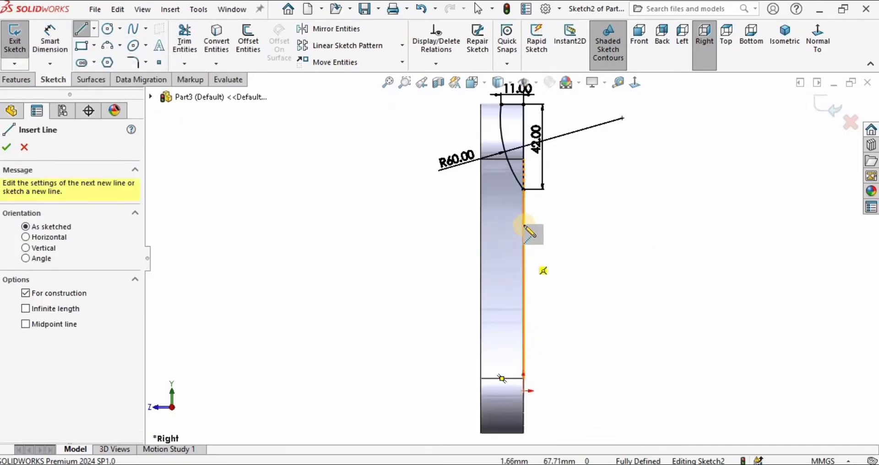
pyautogui.click(523, 269)
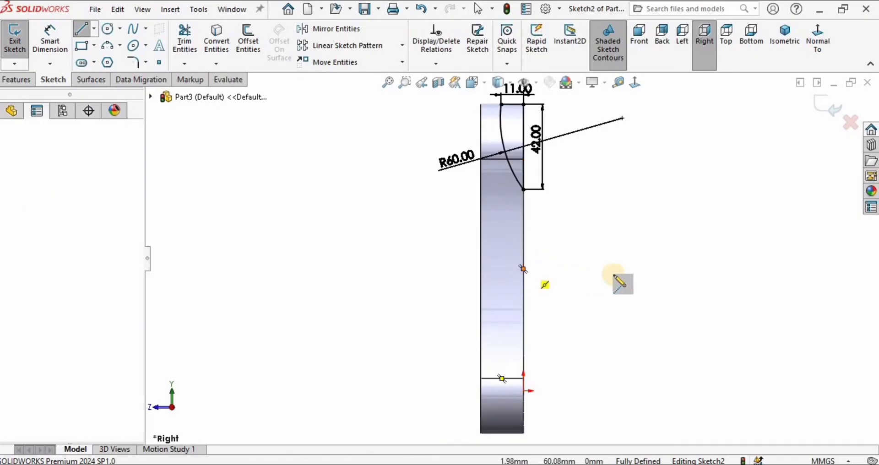
pyautogui.click(649, 285)
pyautogui.press('Escape')
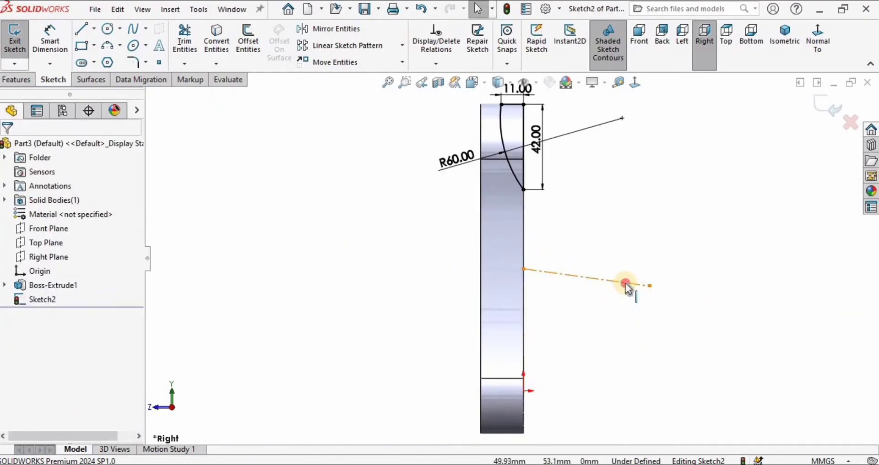
# - Add a horizontal relation to the centerline
pyautogui.click(625, 282)
pyautogui.click(657, 229)
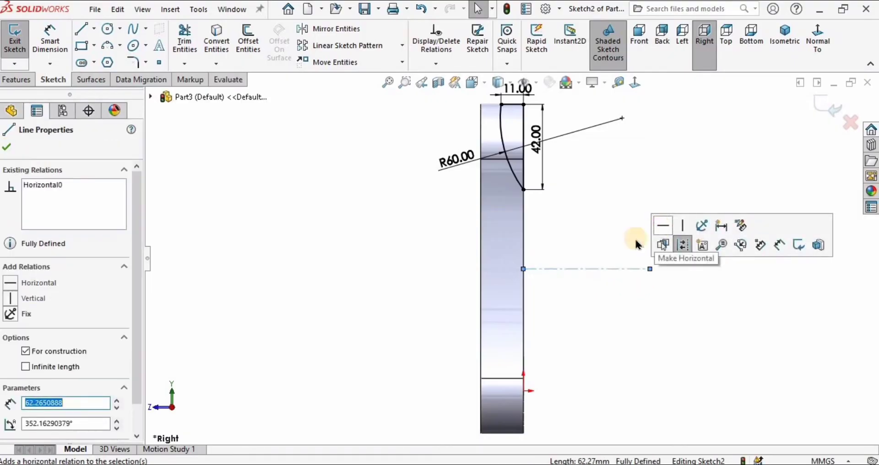
pyautogui.click(588, 315)
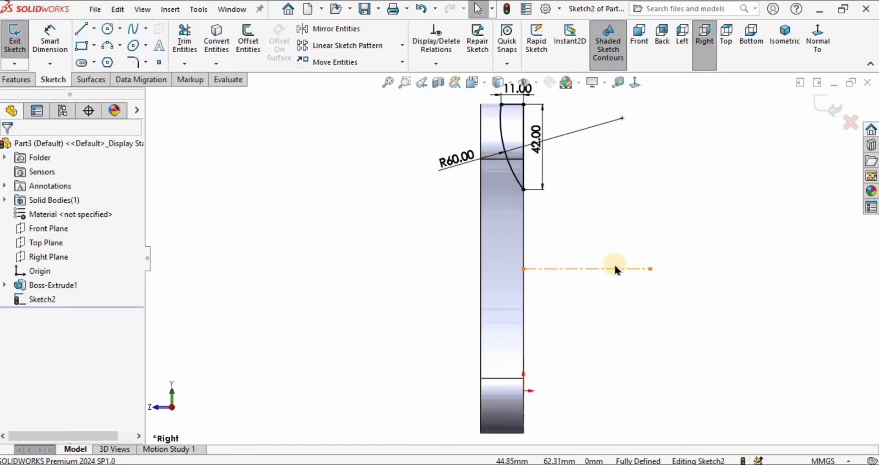
# - Mirror the curved end profile's two lines and arc about the horizontal centerline to the link's lower end
pyautogui.click(329, 28)
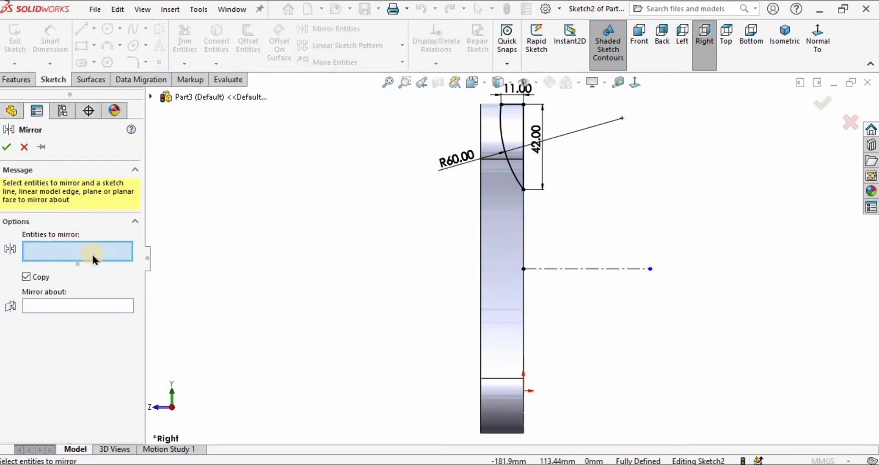
pyautogui.scroll(1, 482, 189)
pyautogui.scroll(-1, 482, 188)
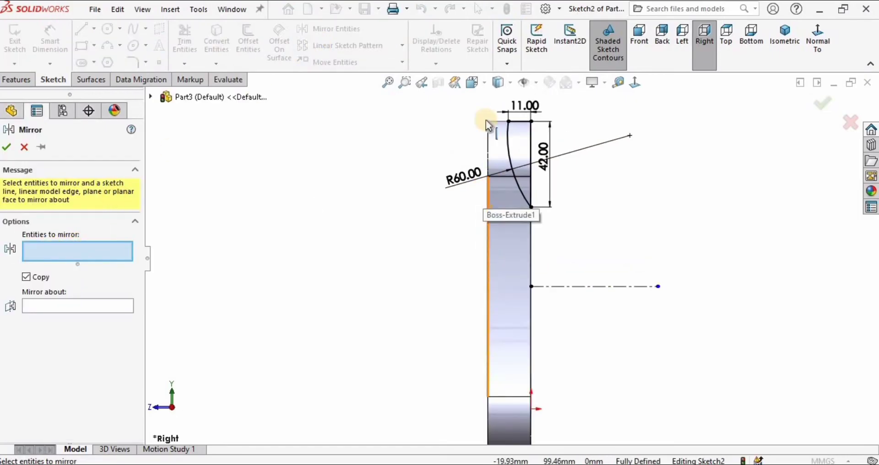
pyautogui.moveTo(609, 239); pyautogui.dragTo(480, 122)
pyautogui.click(67, 330)
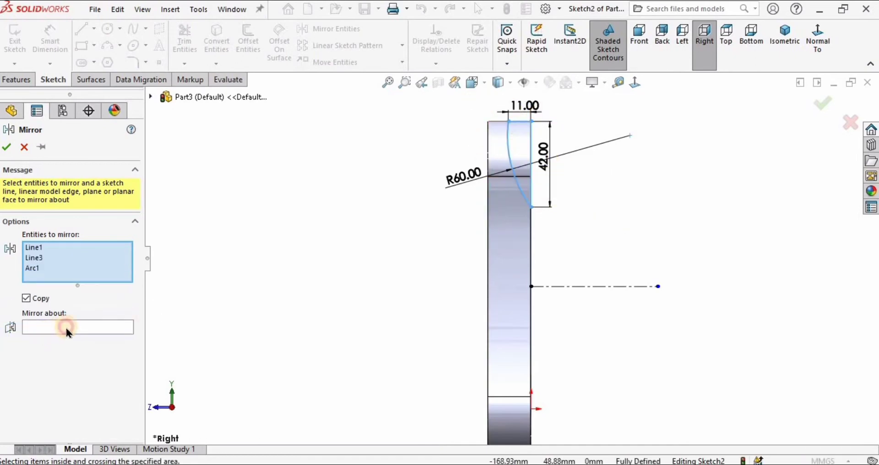
pyautogui.click(618, 288)
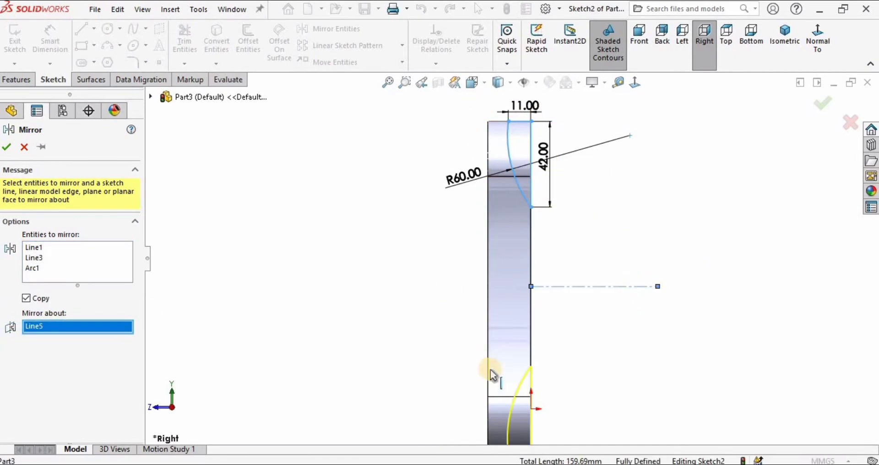
pyautogui.scroll(1, 535, 363)
pyautogui.scroll(-1, 561, 335)
pyautogui.scroll(-3, 526, 316)
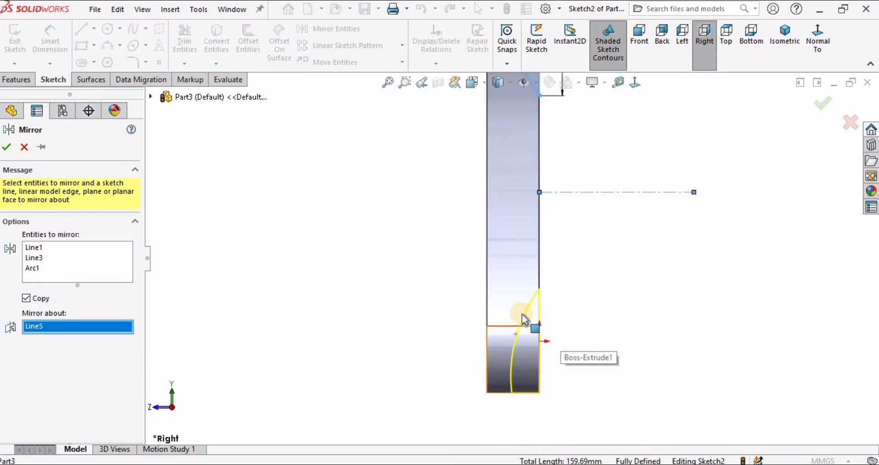
pyautogui.click(6, 147)
pyautogui.scroll(5, 542, 203)
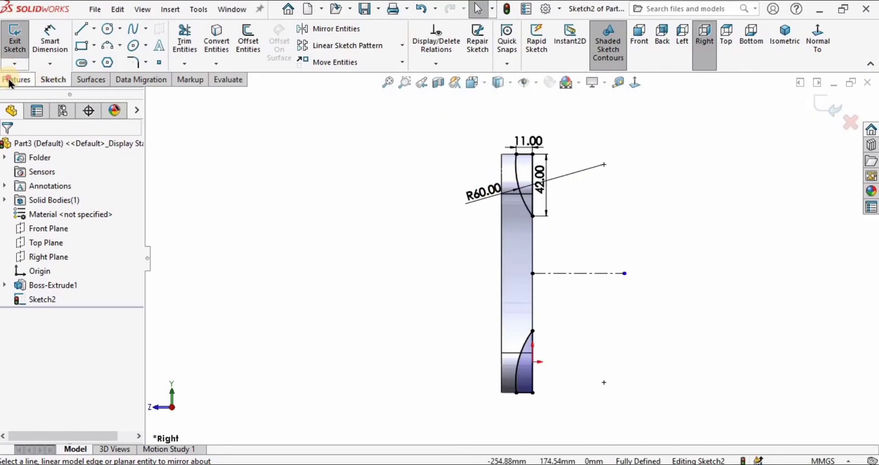
# - Extrude-cut both curved end profiles through the link with the Through All - Both end condition
pyautogui.click(16, 79)
pyautogui.click(187, 36)
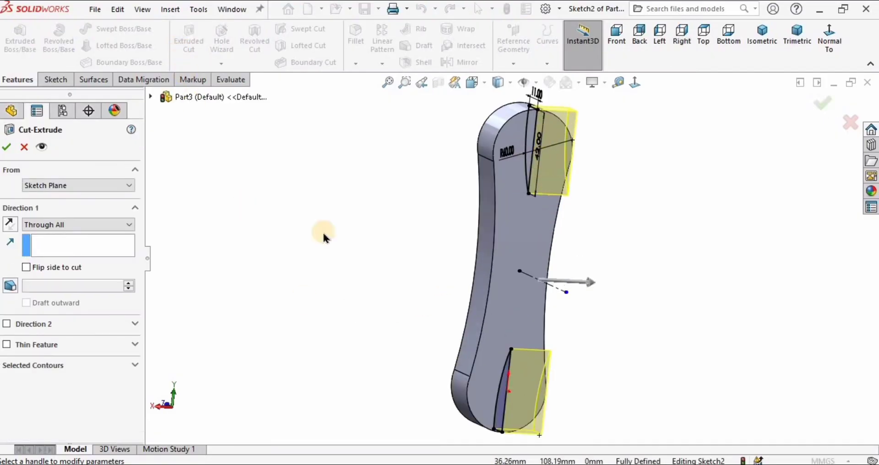
pyautogui.click(65, 225)
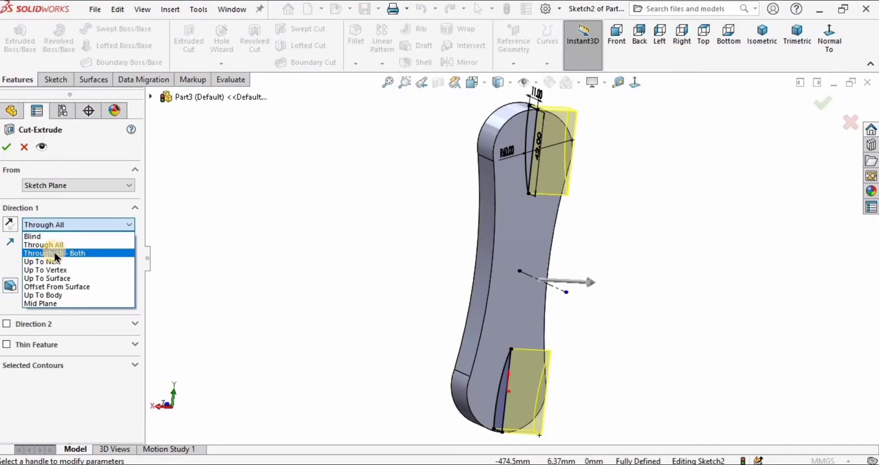
pyautogui.click(85, 252)
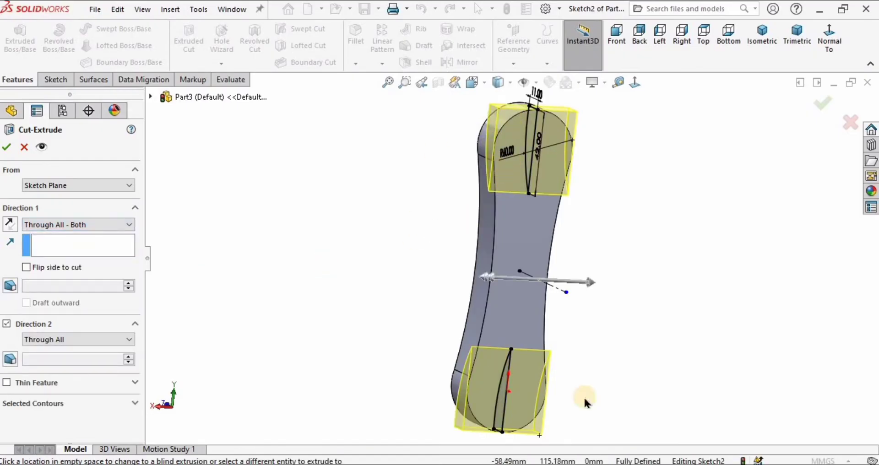
pyautogui.click(318, 217)
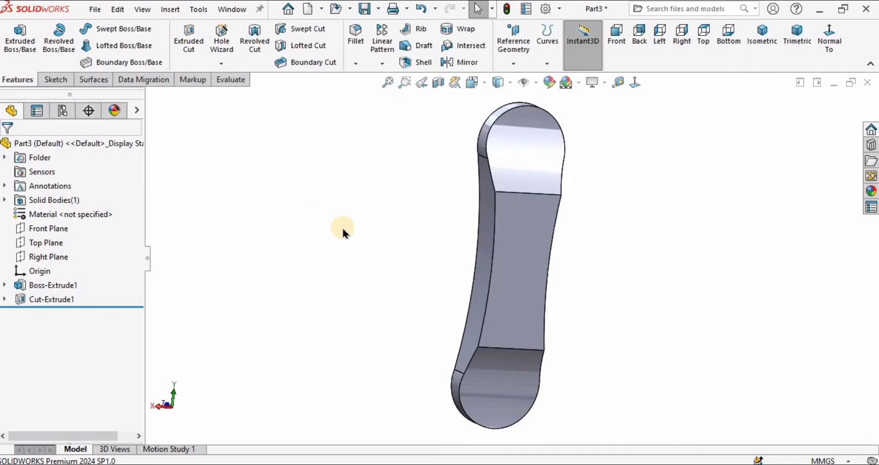
# - Fillet the two long curved edges of the link's flat middle face with a symmetric 11 mm radius
pyautogui.moveTo(344, 232); pyautogui.dragTo(383, 286, button='middle')
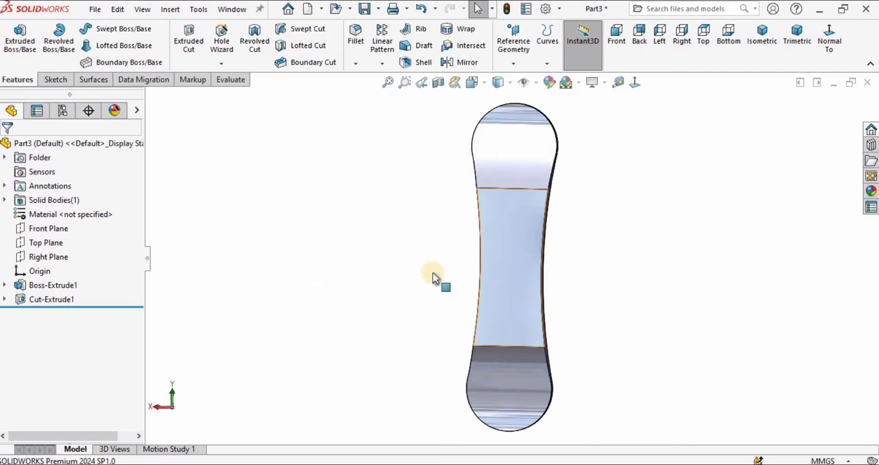
pyautogui.click(356, 69)
pyautogui.click(67, 408)
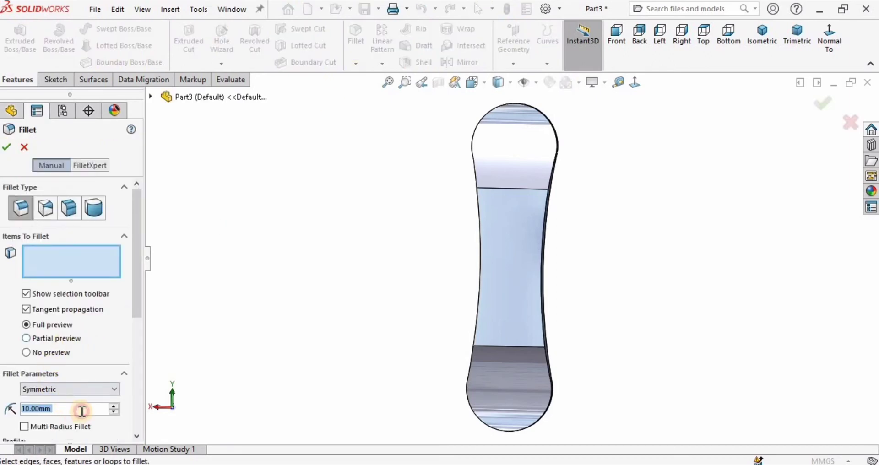
pyautogui.write('11')
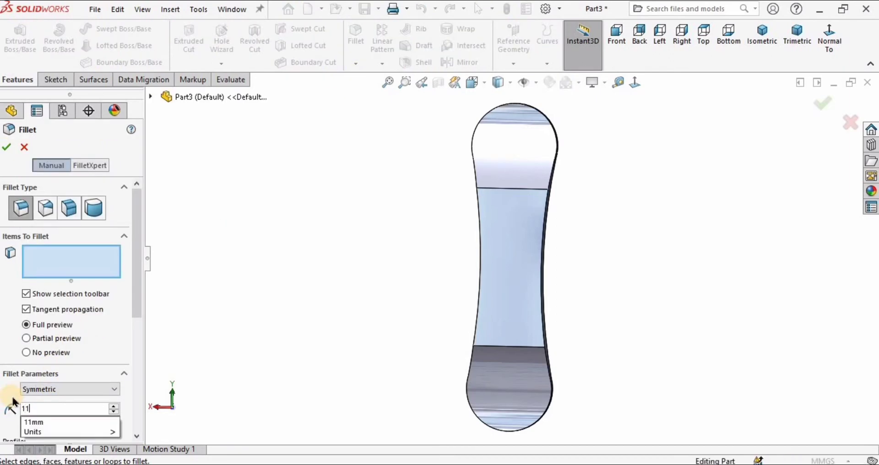
pyautogui.press('Return')
pyautogui.scroll(-2, 482, 261)
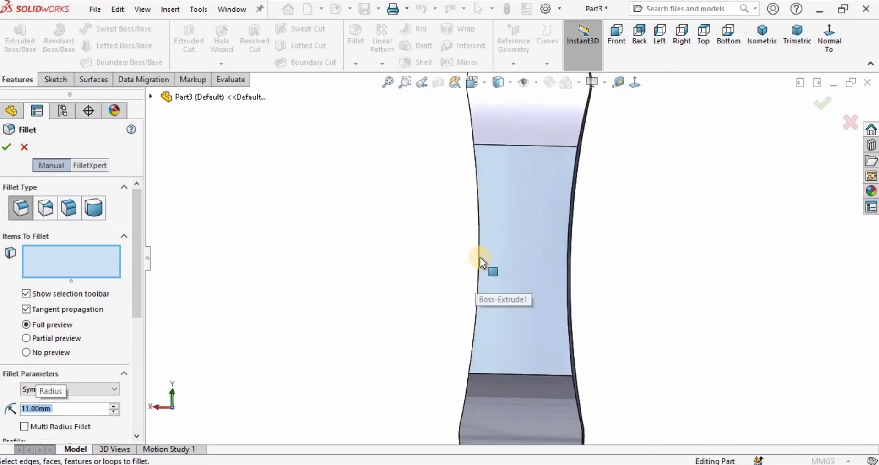
pyautogui.click(478, 259)
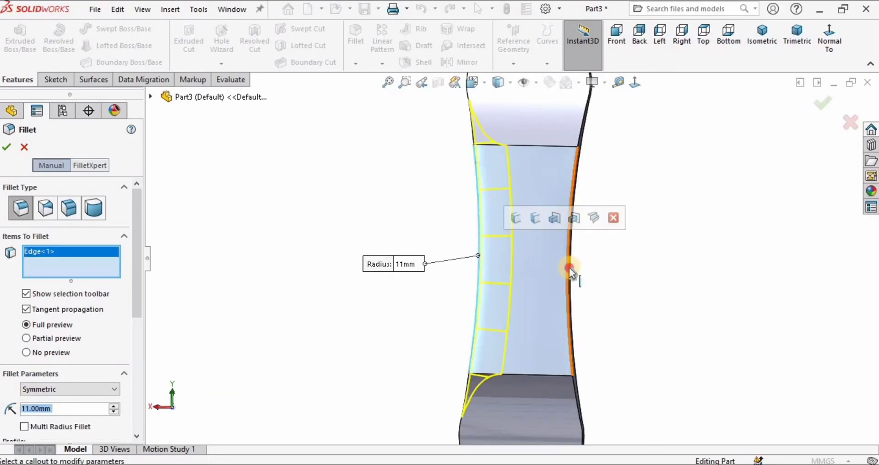
pyautogui.moveTo(522, 276); pyautogui.dragTo(545, 257, button='middle')
pyautogui.scroll(2, 529, 268)
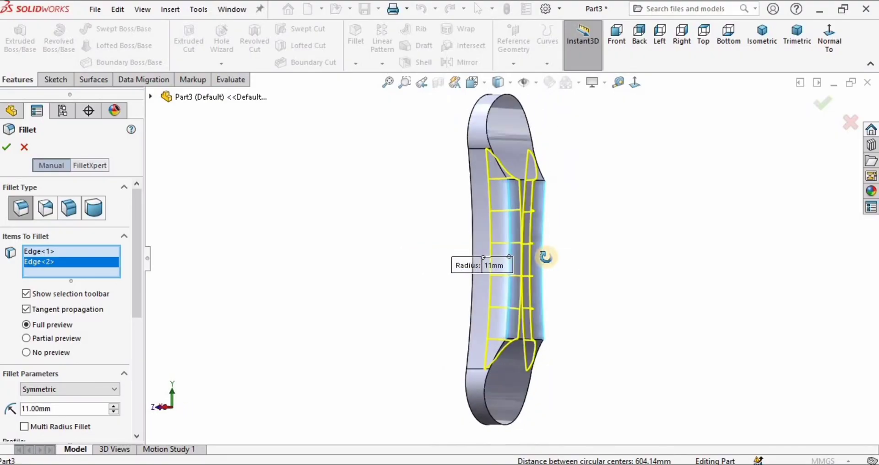
pyautogui.click(6, 146)
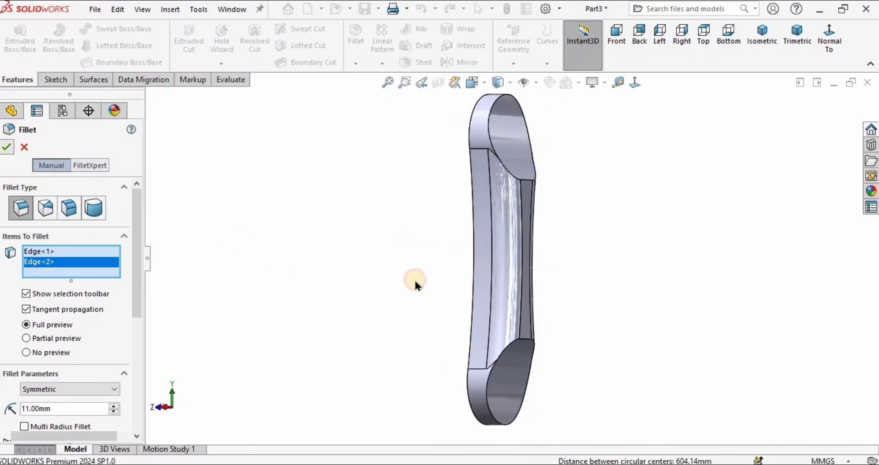
pyautogui.moveTo(488, 317); pyautogui.dragTo(341, 240, button='middle')
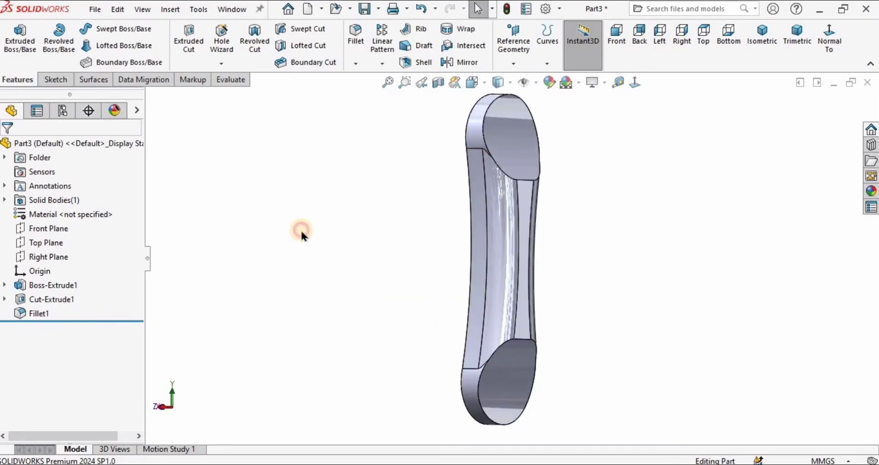
# - Start a sketch on the Top Plane and draw a circle about 8.9 mm in diameter, centred directly below the origin
pyautogui.click(46, 241)
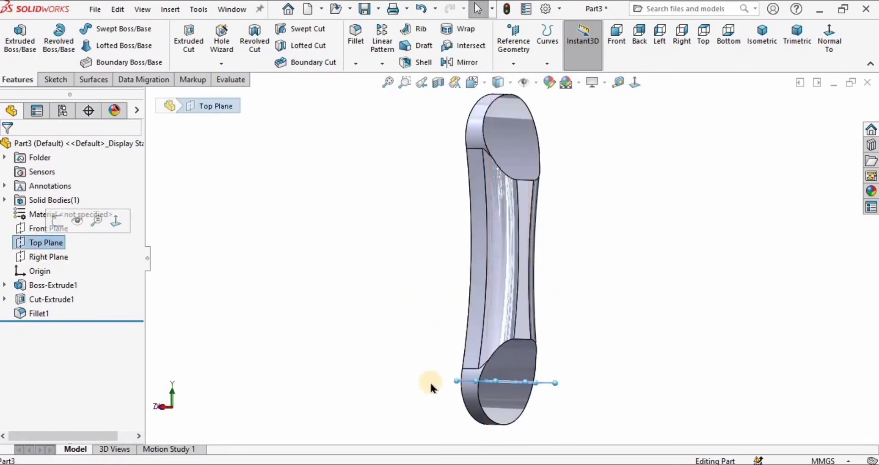
pyautogui.moveTo(496, 375); pyautogui.dragTo(571, 361, button='middle')
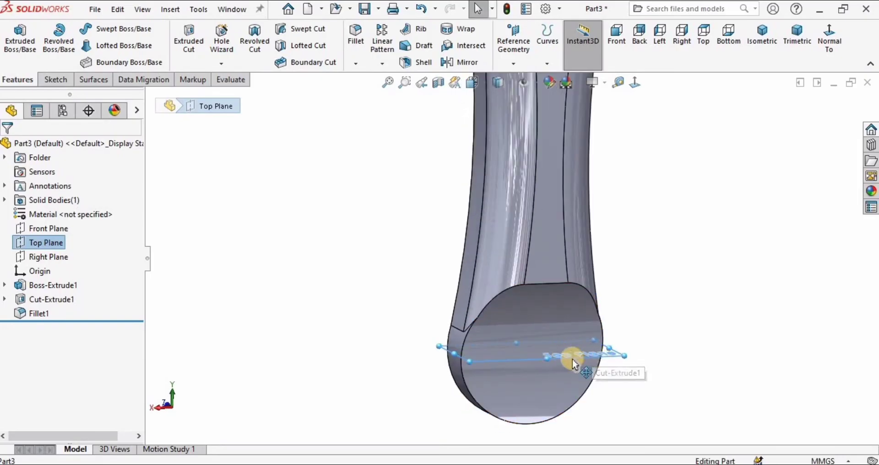
pyautogui.rightClick(43, 243)
pyautogui.click(55, 224)
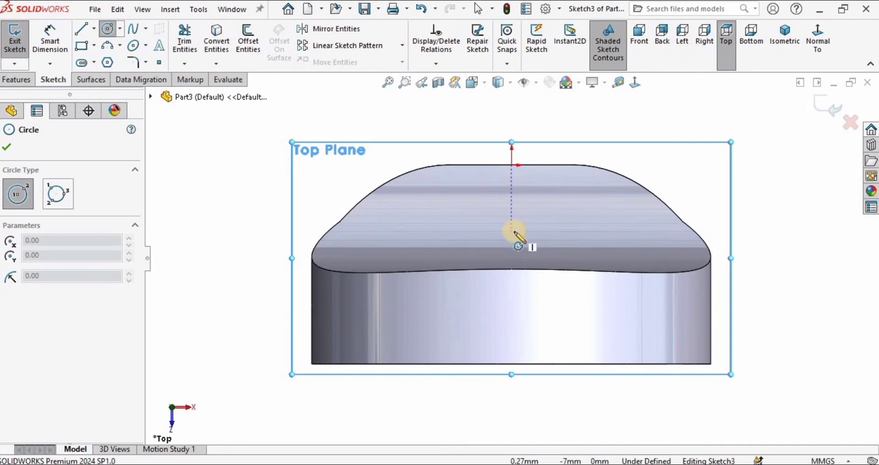
pyautogui.moveTo(515, 226)
pyautogui.mouseDown()
pyautogui.moveTo(539, 202)
pyautogui.moveTo(554, 217)
pyautogui.mouseUp()
# - Dimension the circle's diameter and set it to 11.5 mm
pyautogui.click(51, 42)
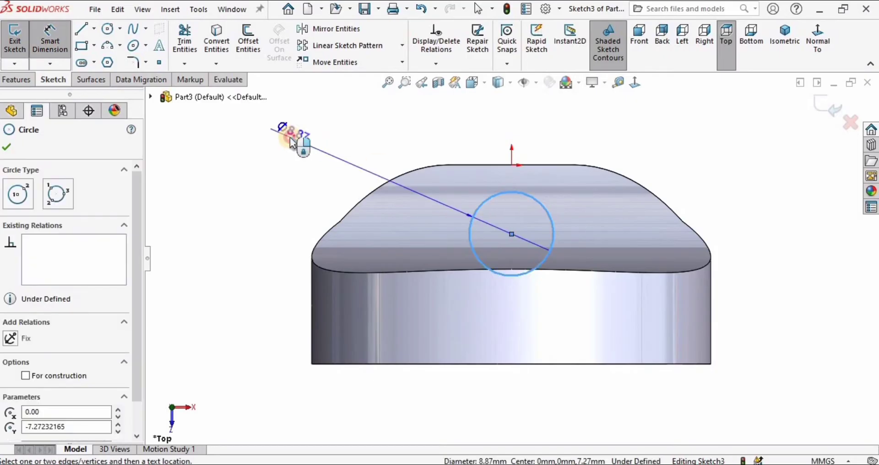
pyautogui.click(289, 140)
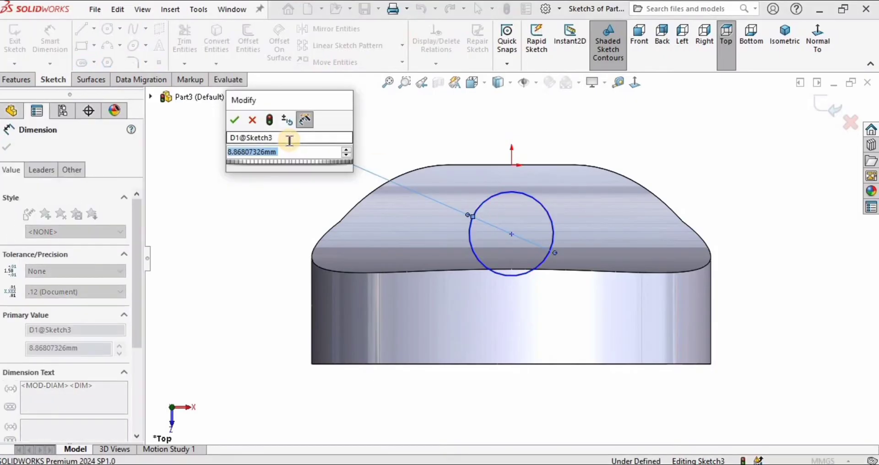
pyautogui.write('11.5')
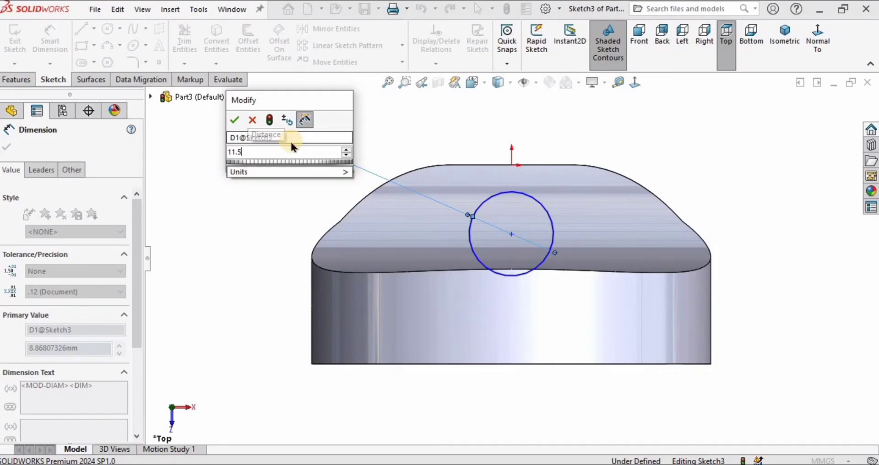
pyautogui.press('Return')
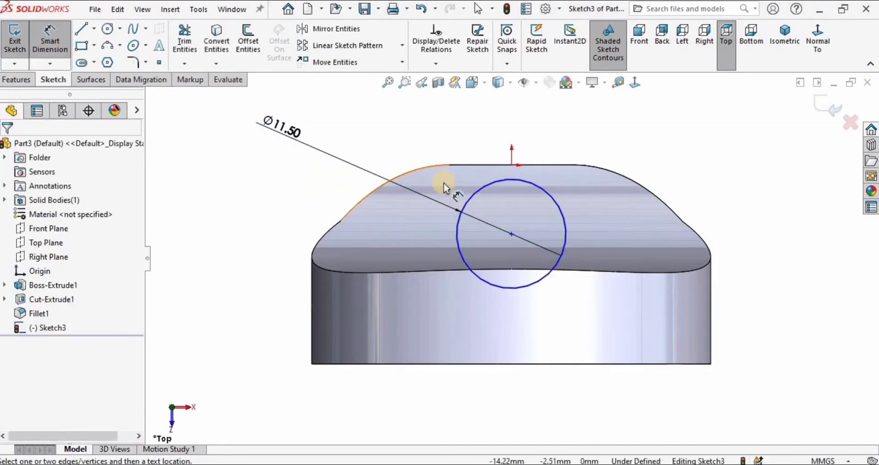
# - Dimension the vertical distance from the origin to the circle's centre and set it to 9 mm
pyautogui.click(510, 166)
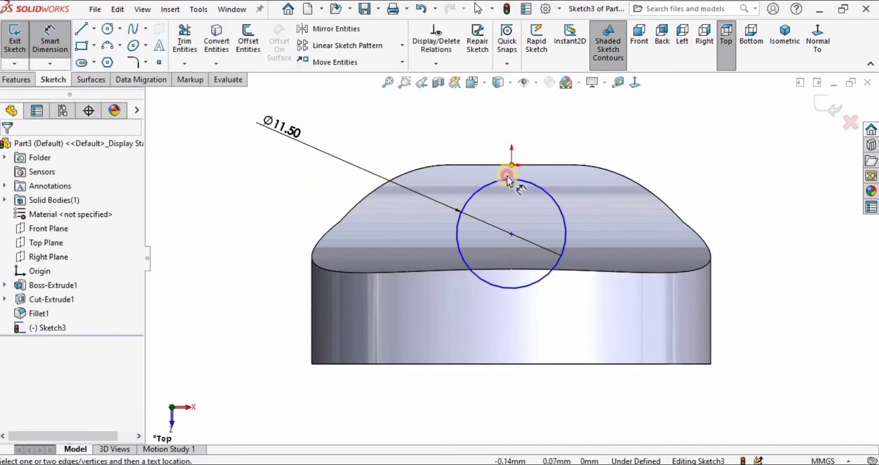
pyautogui.click(511, 234)
pyautogui.click(247, 228)
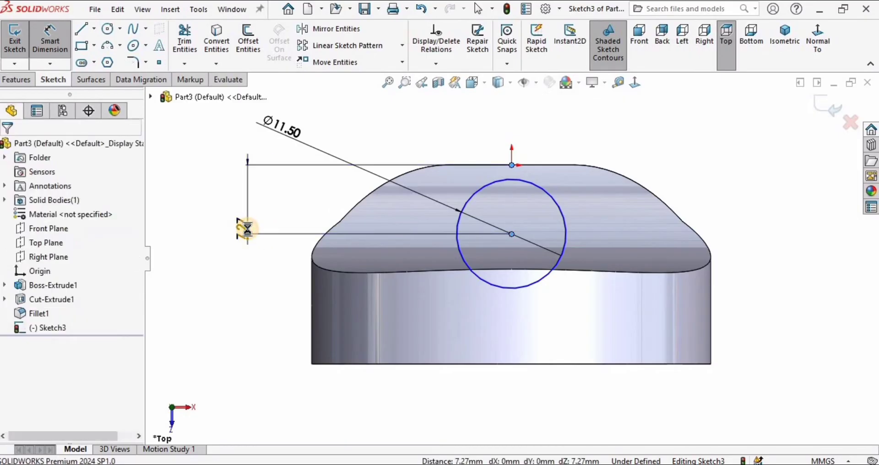
pyautogui.write('9')
pyautogui.press('Return')
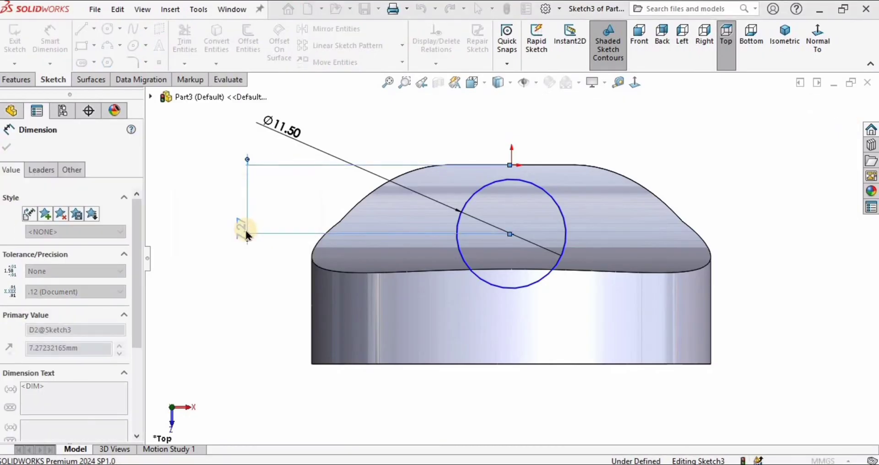
pyautogui.press('Escape')
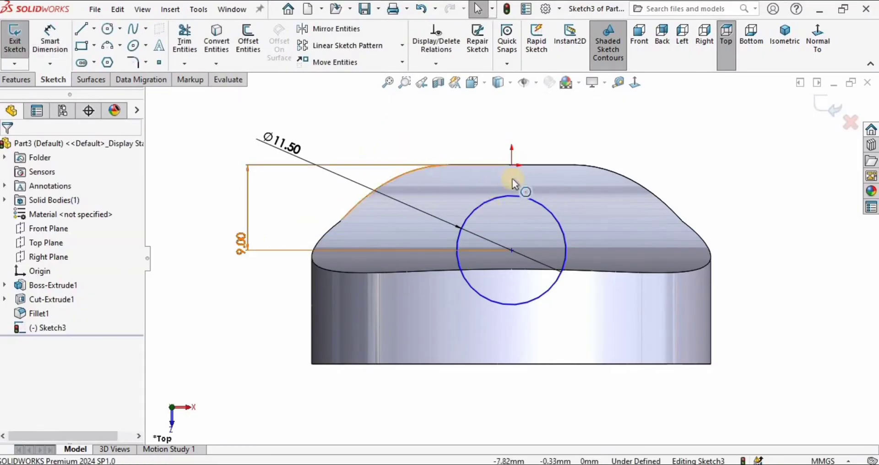
# - Add a vertical relation between the origin and the circle's centre point
pyautogui.click(512, 164)
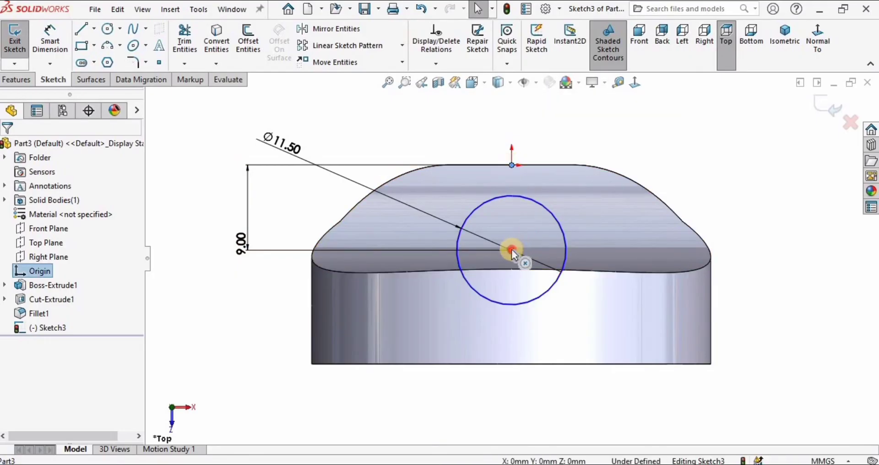
pyautogui.keyDown('ctrl'); pyautogui.click(511, 250); pyautogui.keyUp('ctrl')
pyautogui.click(568, 191)
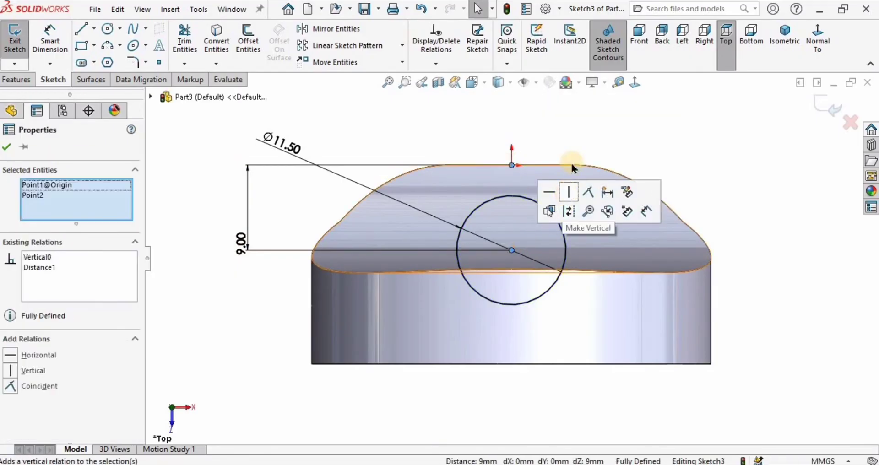
pyautogui.click(567, 145)
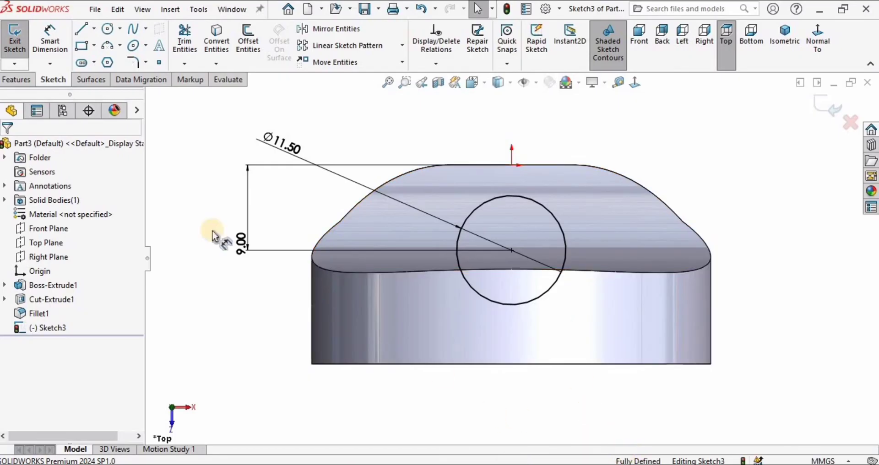
# - Start an extruded cut from the circle sketch with Direction 2 turned off and a Blind end condition
pyautogui.click(15, 80)
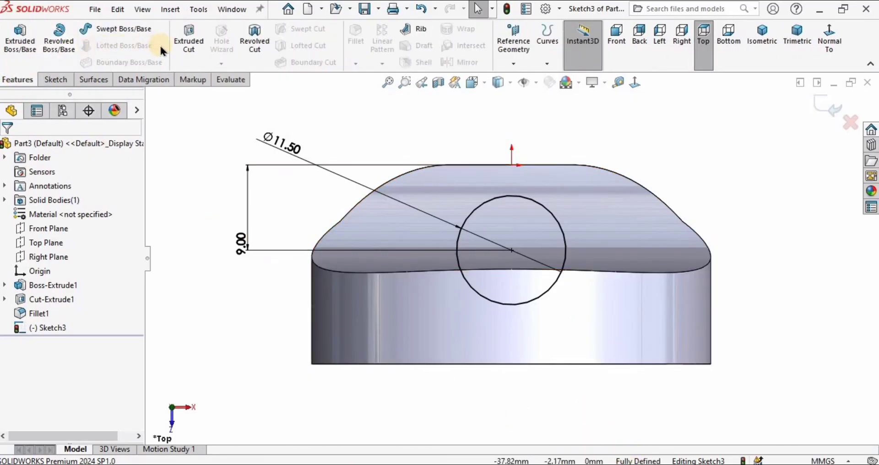
pyautogui.click(183, 48)
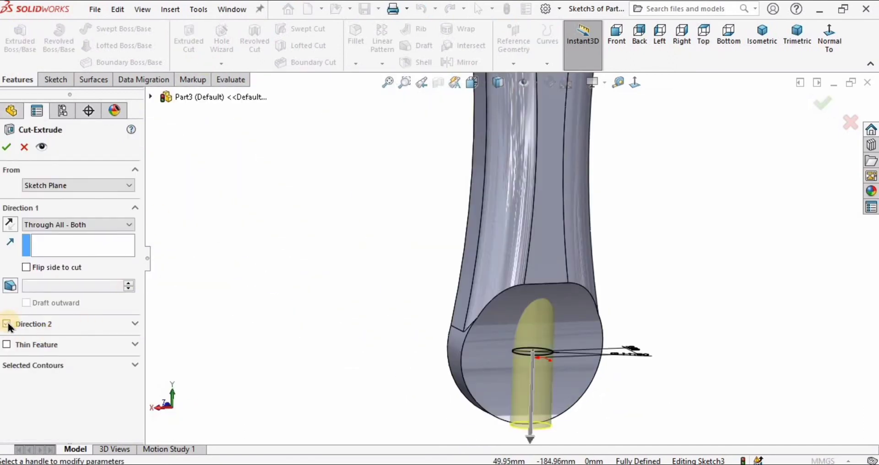
pyautogui.click(14, 323)
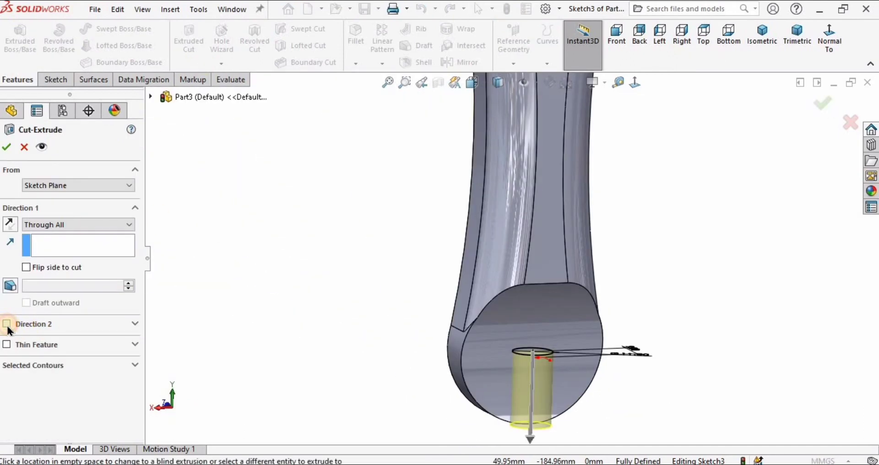
pyautogui.click(7, 324)
pyautogui.click(8, 324)
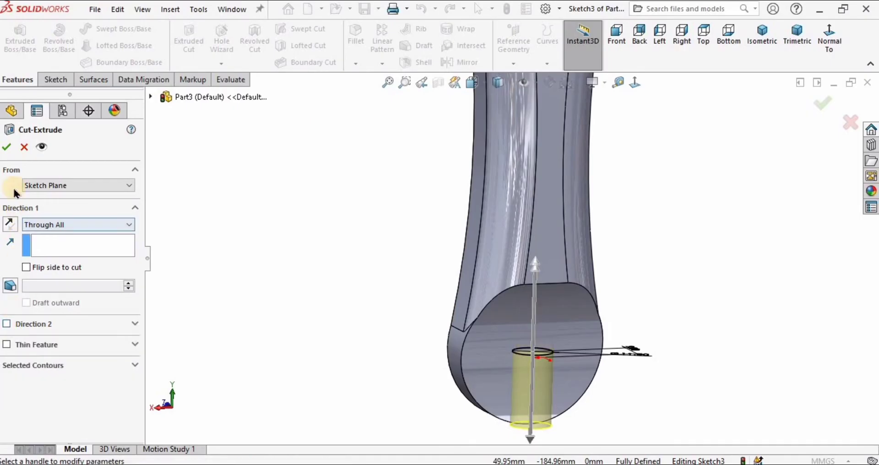
pyautogui.click(62, 228)
pyautogui.click(62, 233)
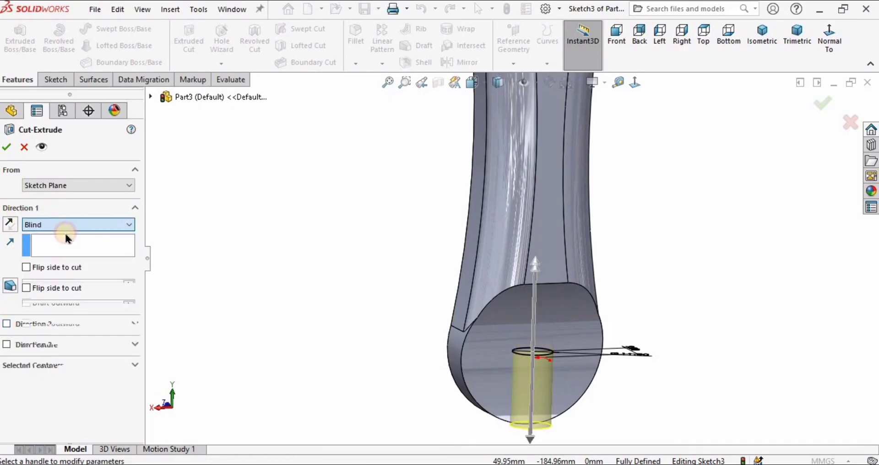
# - Set the cut depth to 125 mm and reverse its direction so it runs through both ends, completing the cut
pyautogui.scroll(5, 455, 237)
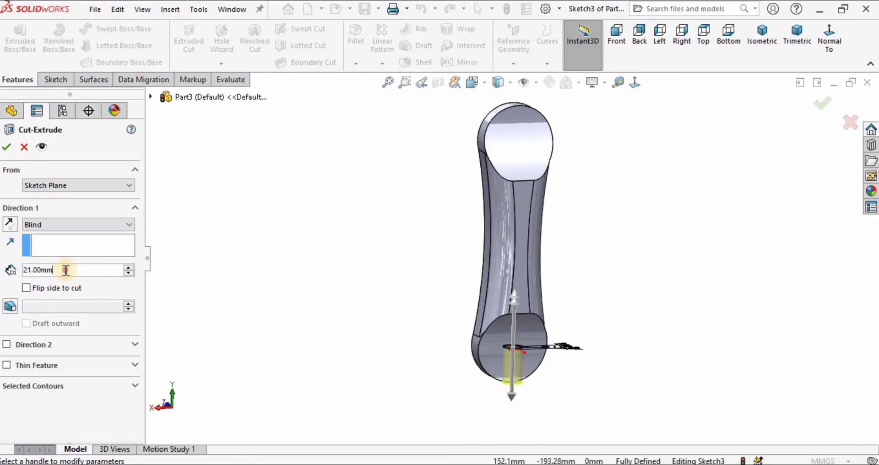
pyautogui.write('125')
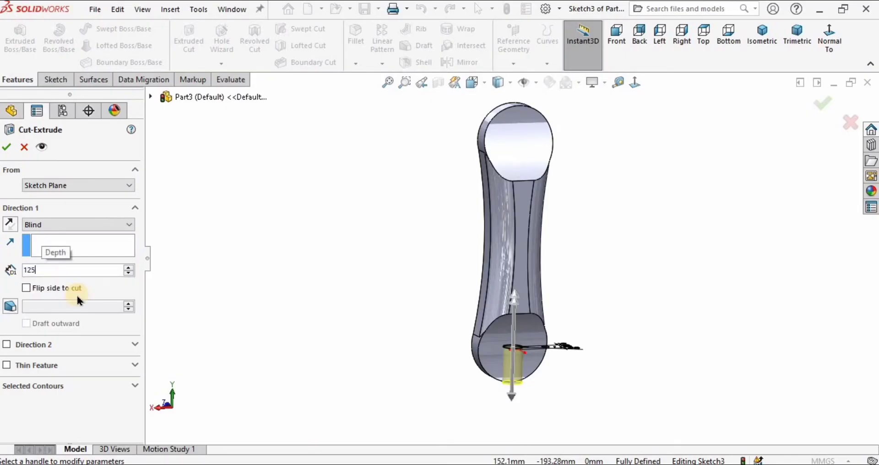
pyautogui.press('Return')
pyautogui.scroll(3, 515, 347)
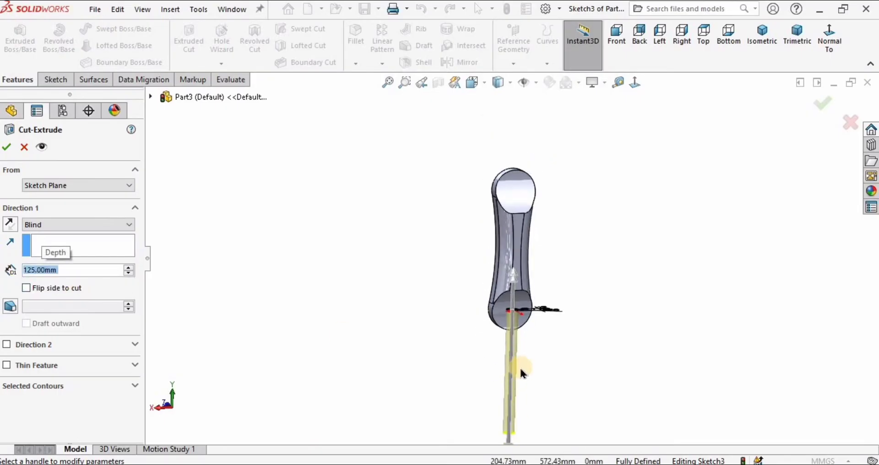
pyautogui.scroll(-2, 513, 307)
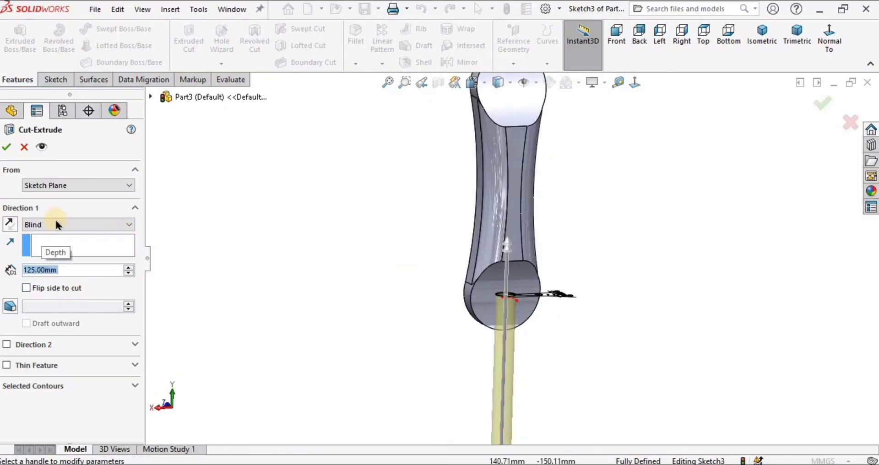
pyautogui.click(13, 226)
pyautogui.moveTo(557, 163); pyautogui.dragTo(460, 142, button='middle')
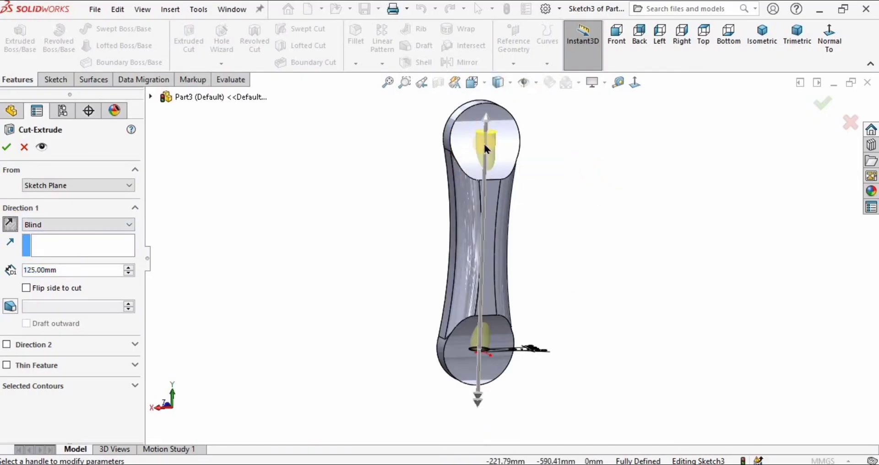
pyautogui.click(8, 148)
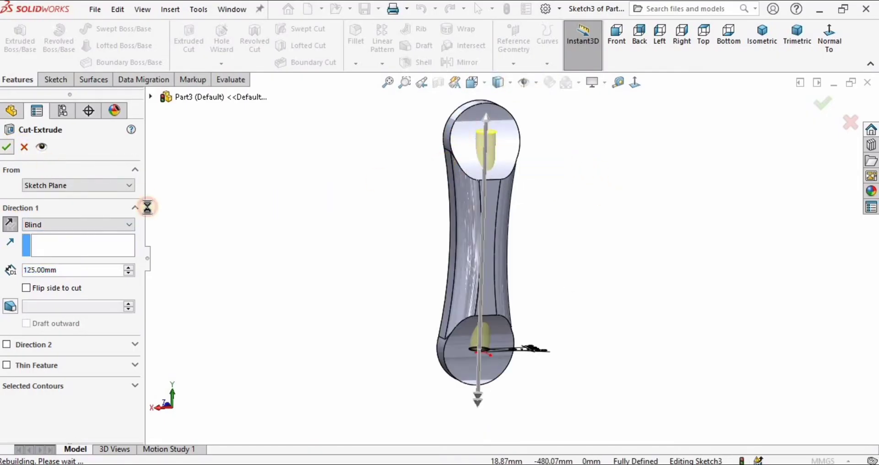
pyautogui.scroll(-3, 501, 164)
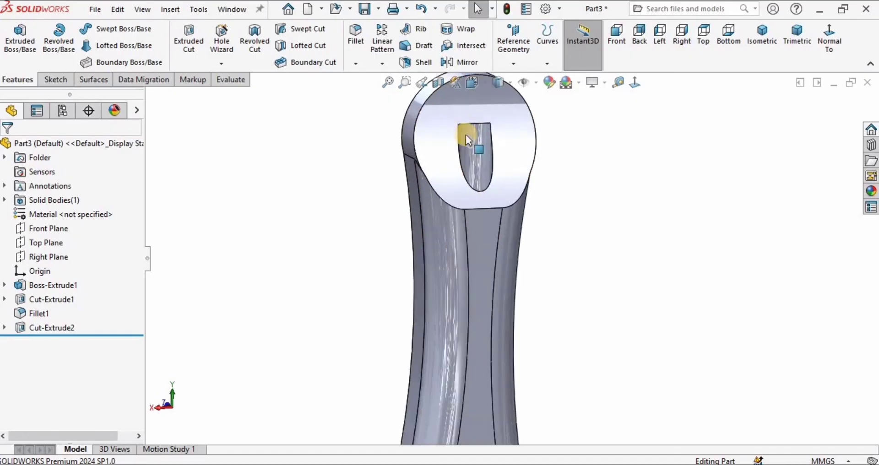
pyautogui.moveTo(466, 134)
pyautogui.mouseDown(button='middle')
pyautogui.moveTo(455, 90)
pyautogui.moveTo(461, 133)
pyautogui.mouseUp(button='middle')
pyautogui.scroll(3, 511, 291)
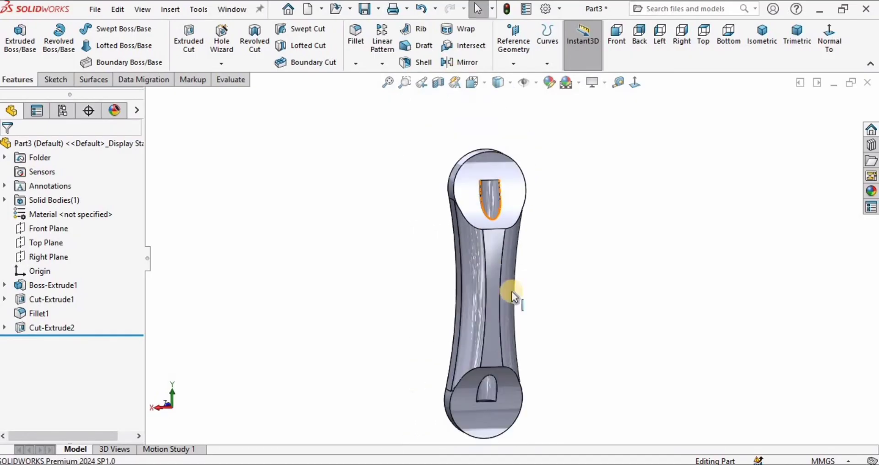
pyautogui.scroll(-5, 498, 325)
pyautogui.scroll(5, 515, 281)
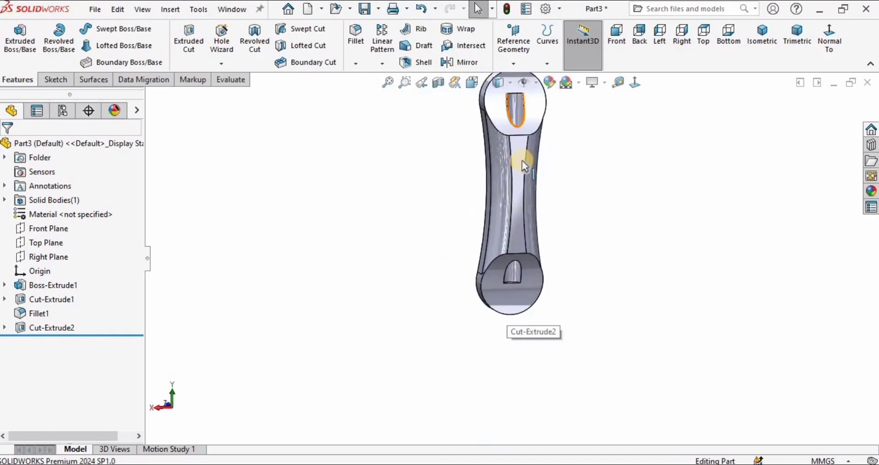
# - Apply the blue high gloss plastic appearance to the whole link
pyautogui.click(871, 192)
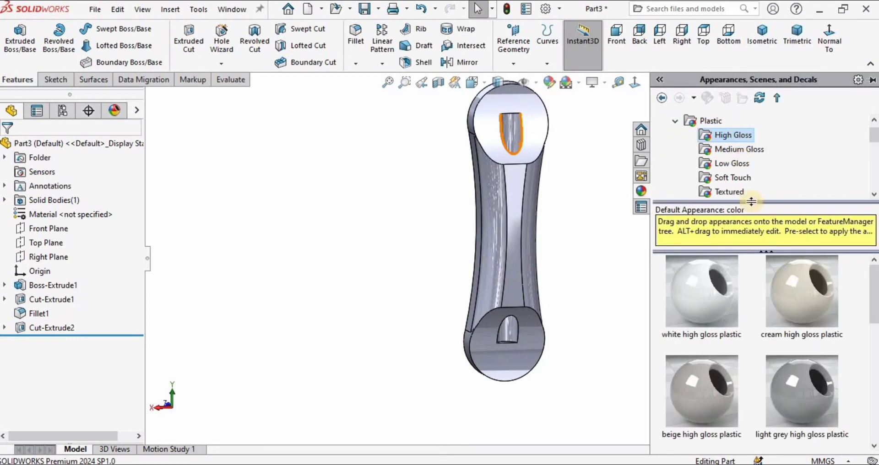
pyautogui.scroll(-5, 796, 292)
pyautogui.moveTo(701, 399); pyautogui.dragTo(506, 238)
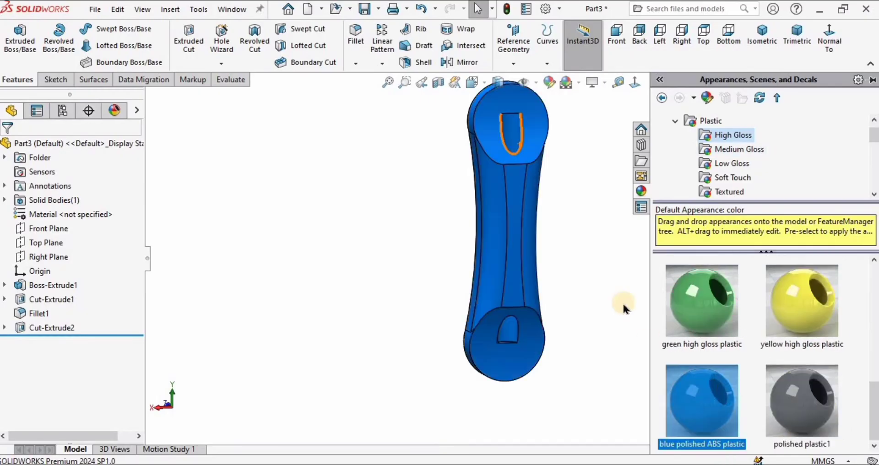
pyautogui.scroll(3, 751, 353)
pyautogui.scroll(-1, 751, 352)
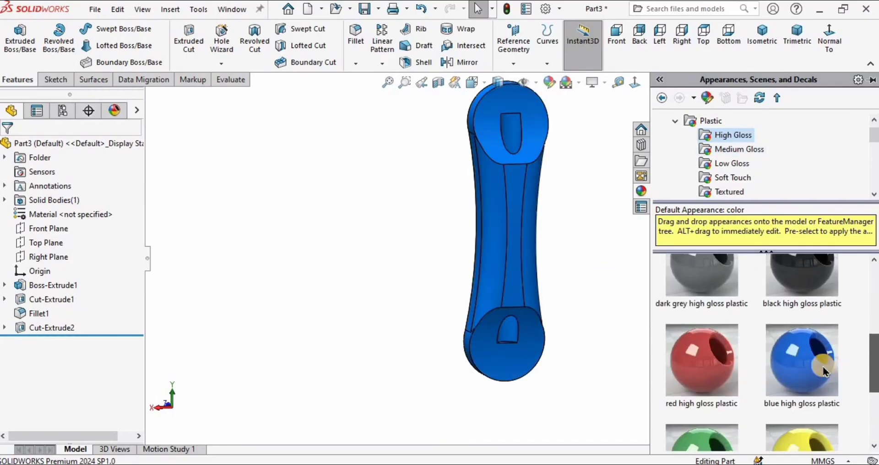
pyautogui.click(813, 359)
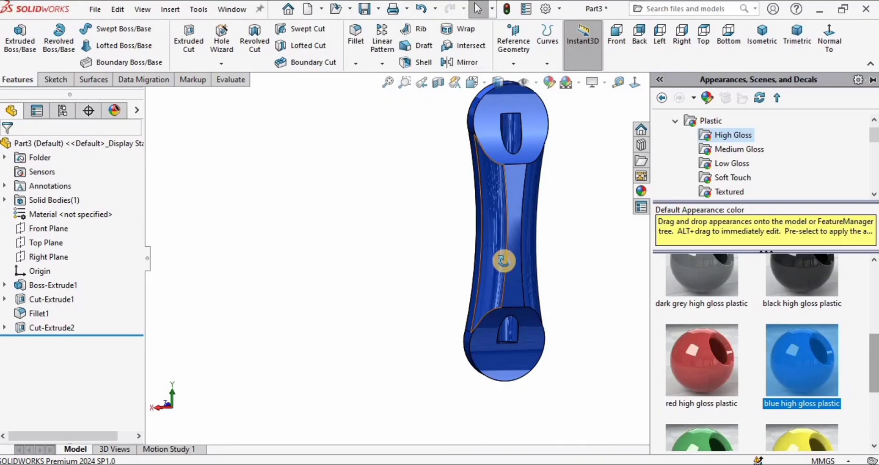
pyautogui.moveTo(504, 254); pyautogui.dragTo(598, 270, button='middle')
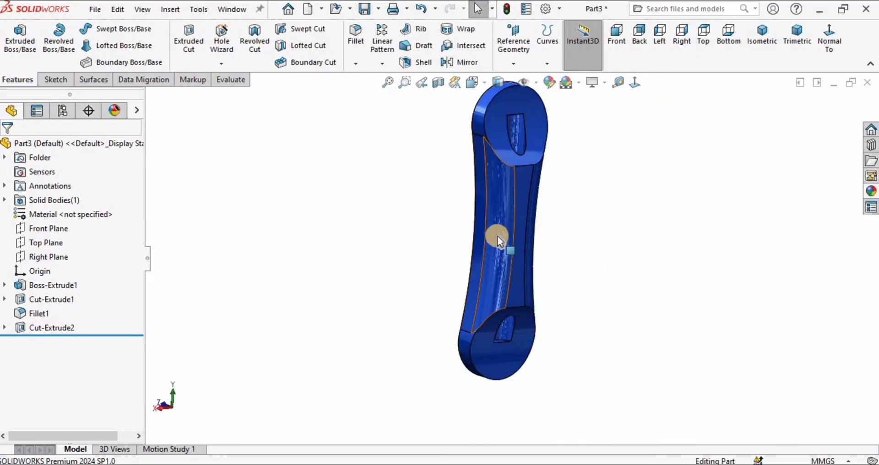
pyautogui.scroll(-3, 497, 237)
pyautogui.moveTo(512, 239); pyautogui.dragTo(546, 239, button='middle')
pyautogui.scroll(3, 546, 239)
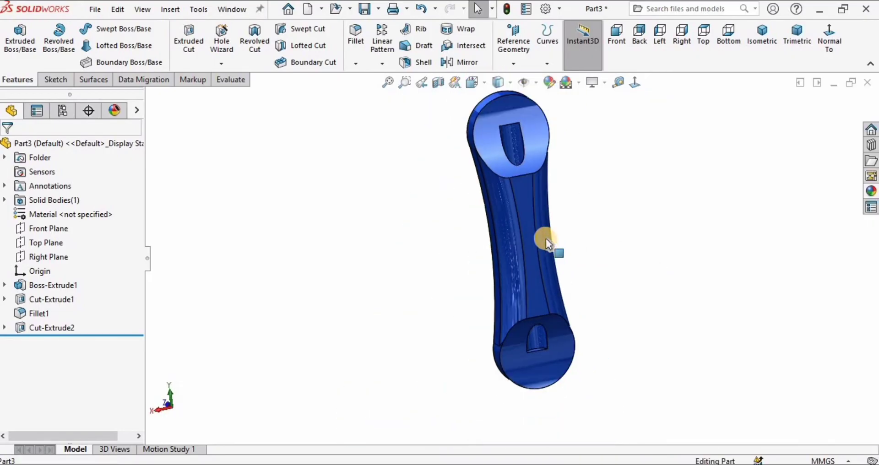
# - Start a symmetric fillet on the two edges outlining the link's upper end face and set its radius to 2 mm
pyautogui.scroll(-3, 545, 238)
pyautogui.click(355, 39)
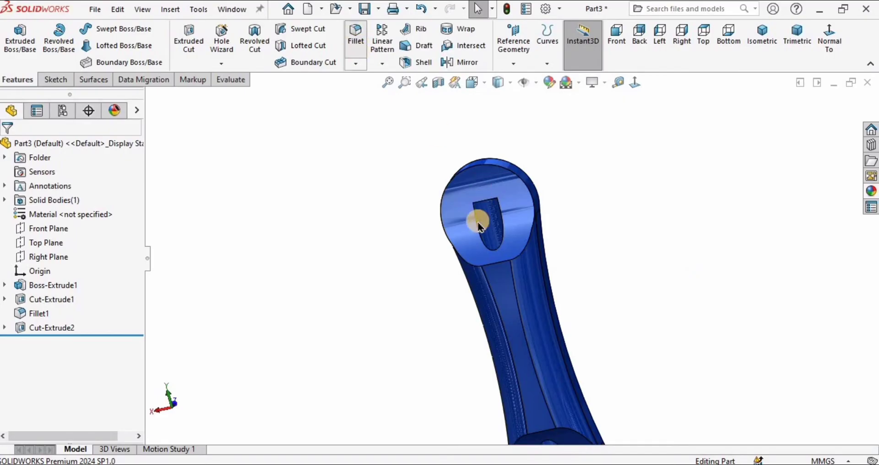
pyautogui.scroll(-2, 490, 277)
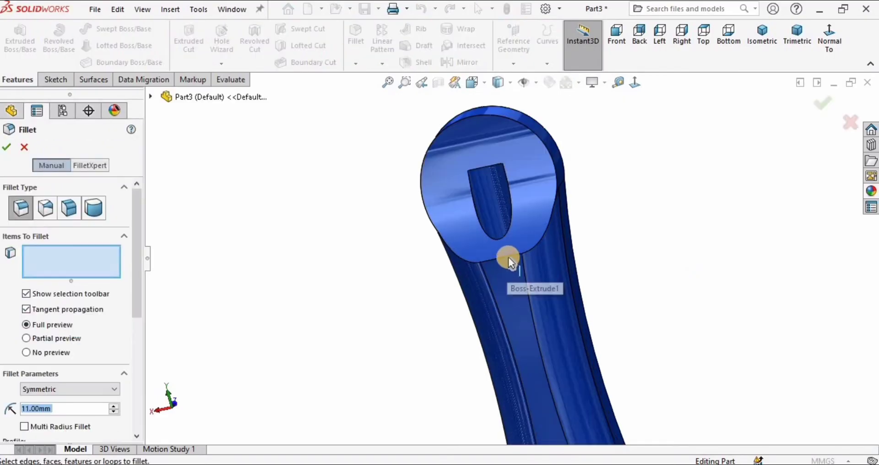
pyautogui.click(509, 261)
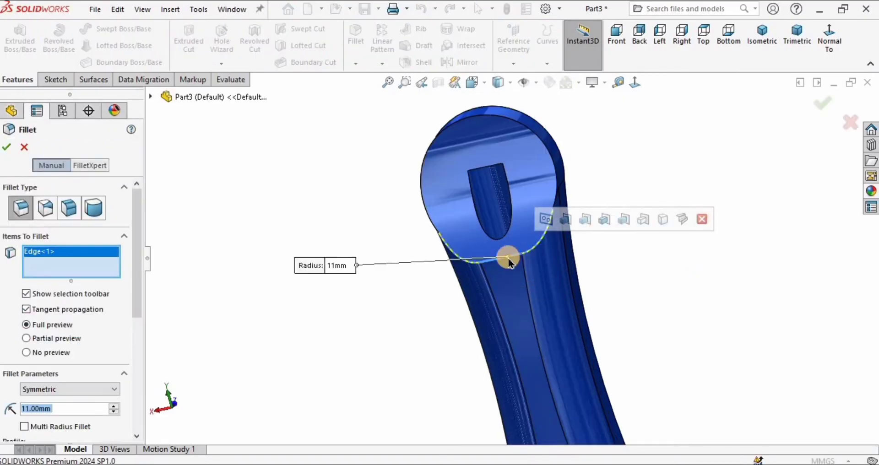
pyautogui.click(550, 159)
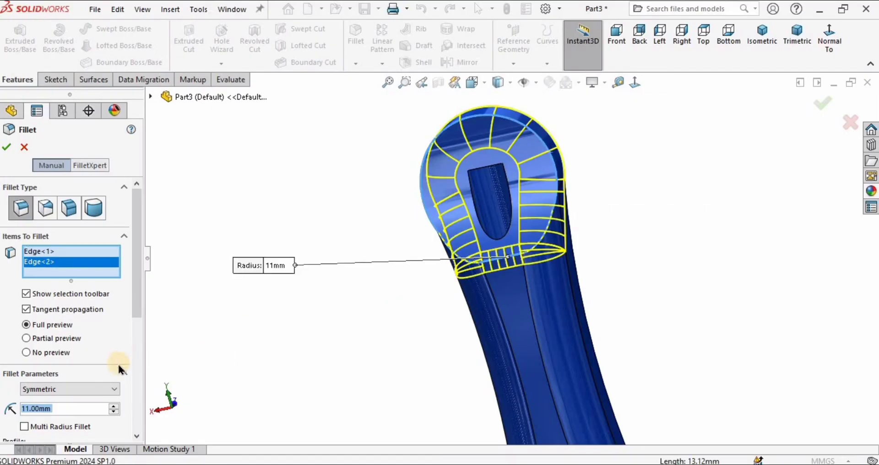
pyautogui.write('2')
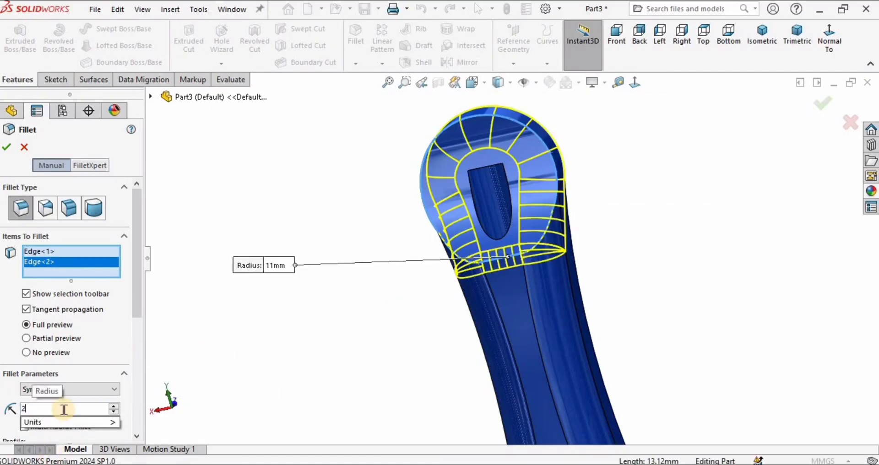
pyautogui.press('Return')
# - Add the two edges outlining the link's lower end face to the 2 mm fillet and complete it
pyautogui.scroll(4, 528, 344)
pyautogui.scroll(-5, 520, 326)
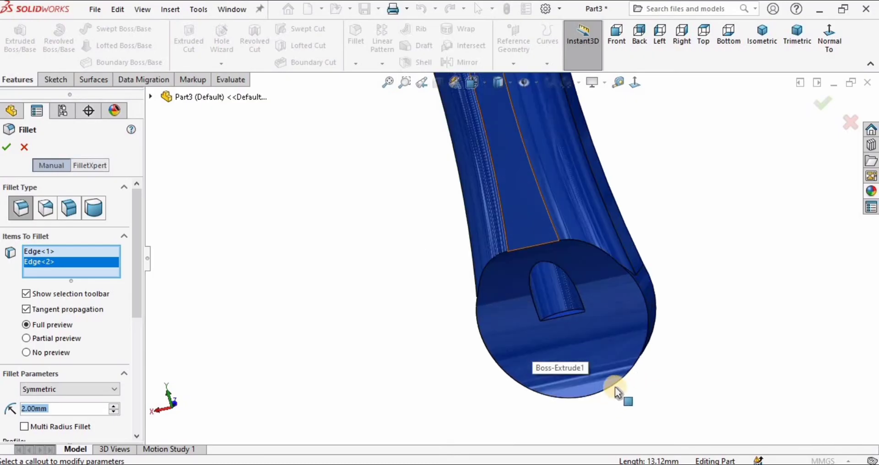
pyautogui.click(535, 249)
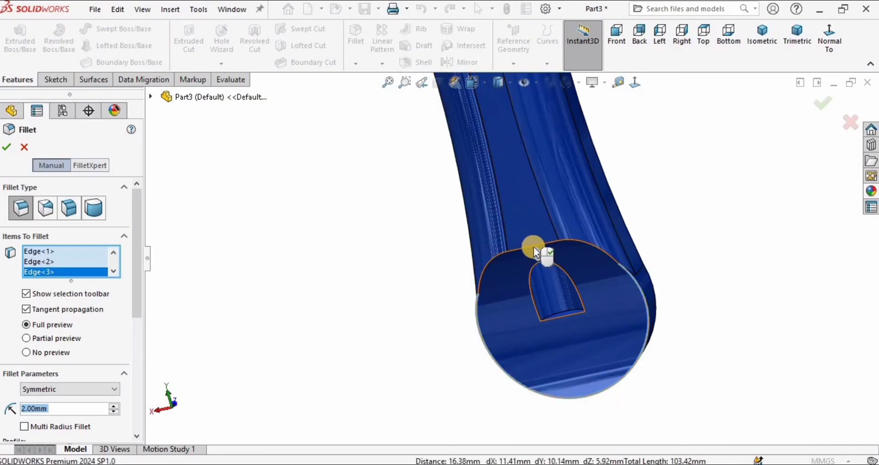
pyautogui.click(524, 246)
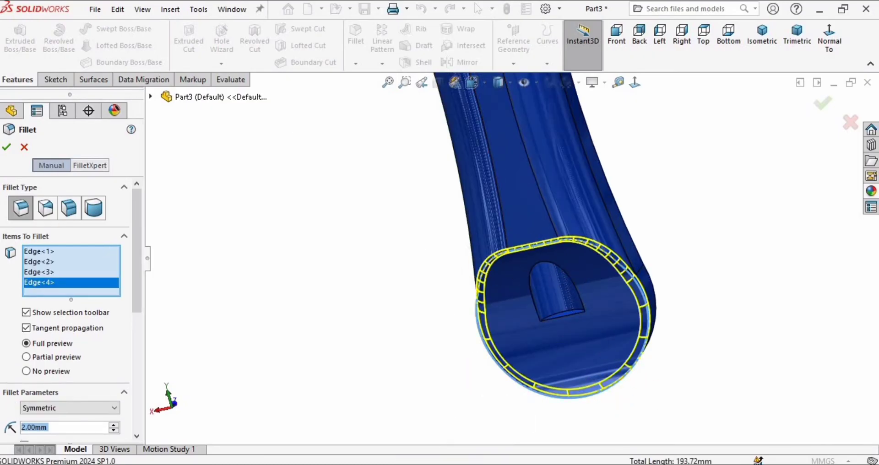
pyautogui.click(6, 147)
pyautogui.scroll(3, 486, 172)
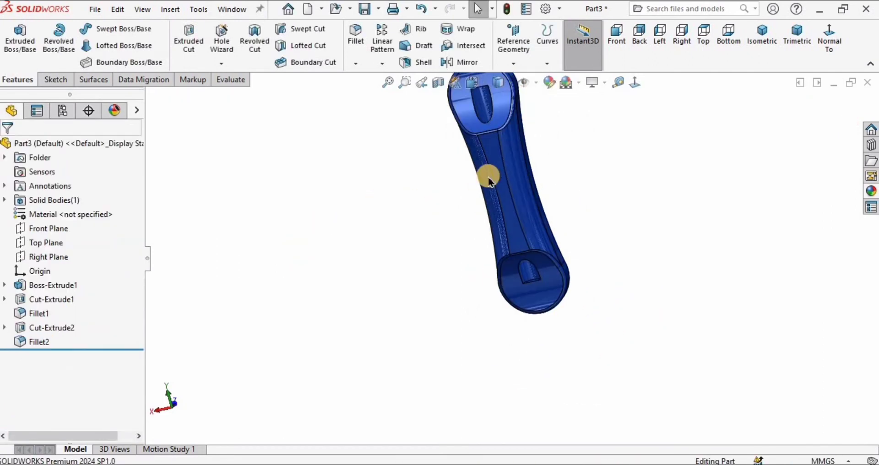
# - Apply the metallic gold car paint appearance to the whole link
pyautogui.scroll(-3, 491, 174)
pyautogui.scroll(3, 491, 174)
pyautogui.scroll(-3, 508, 192)
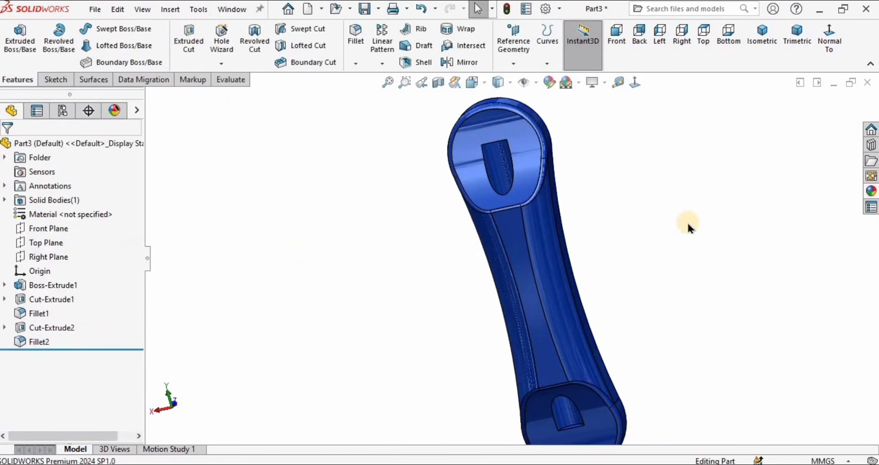
pyautogui.click(871, 191)
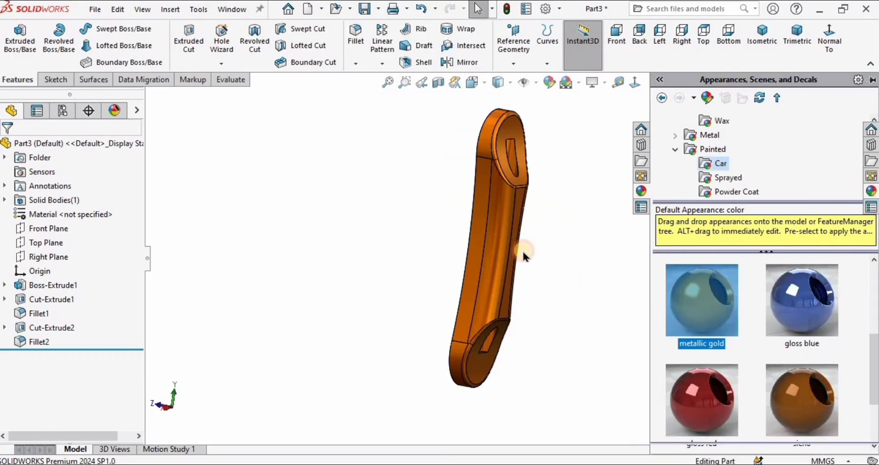
# - Start a sketch on the link's flat front face and convert its upper rounded edge into a sketch arc
pyautogui.moveTo(520, 251)
pyautogui.mouseDown(button='middle')
pyautogui.moveTo(372, 255)
pyautogui.moveTo(469, 227)
pyautogui.moveTo(510, 251)
pyautogui.mouseUp(button='middle')
pyautogui.moveTo(575, 210); pyautogui.dragTo(503, 153, button='middle')
pyautogui.click(523, 176)
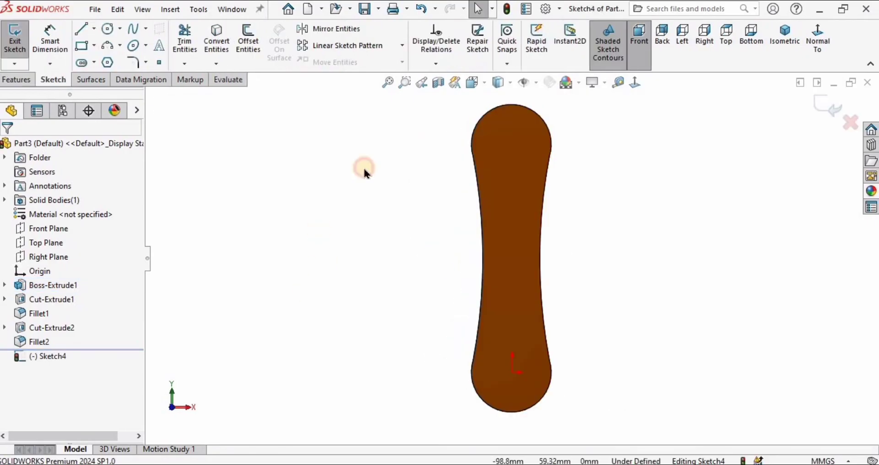
pyautogui.moveTo(544, 114); pyautogui.dragTo(535, 137, button='middle')
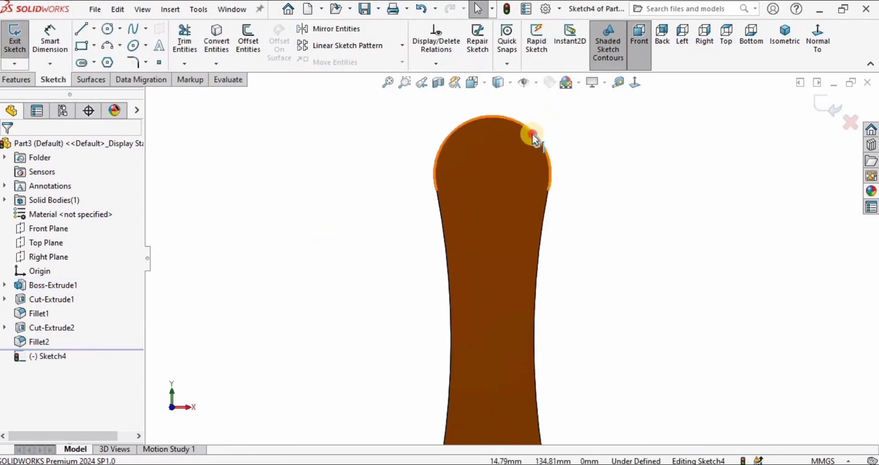
pyautogui.click(532, 135)
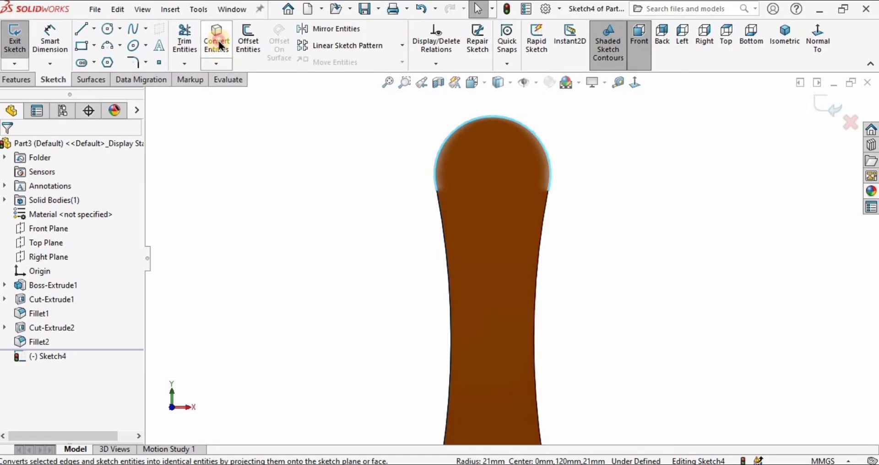
pyautogui.click(220, 46)
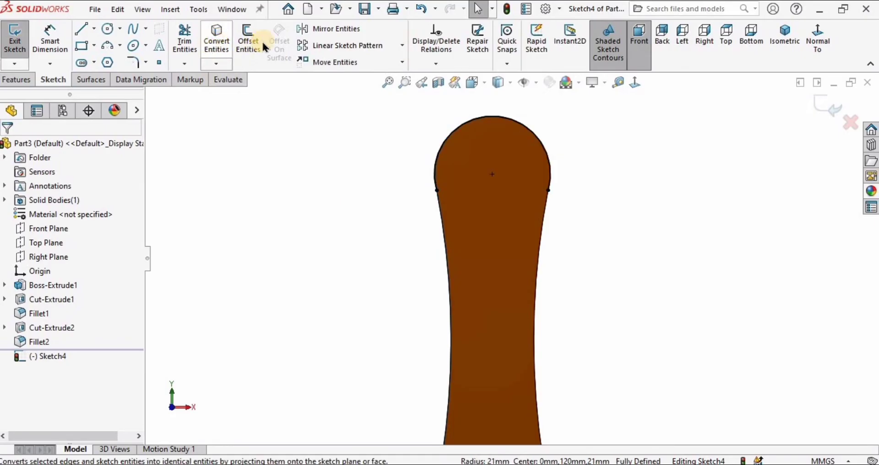
# - Offset the converted upper arc inward by 3 mm using the reversed direction
pyautogui.click(450, 143)
pyautogui.click(248, 44)
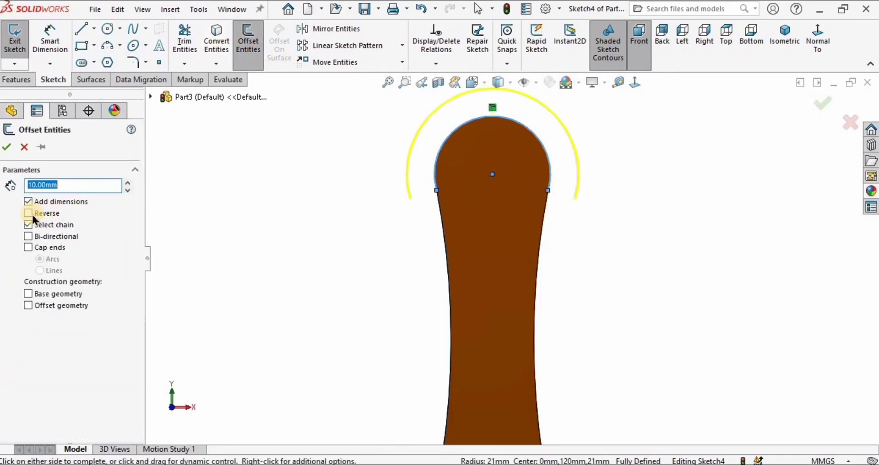
pyautogui.click(28, 213)
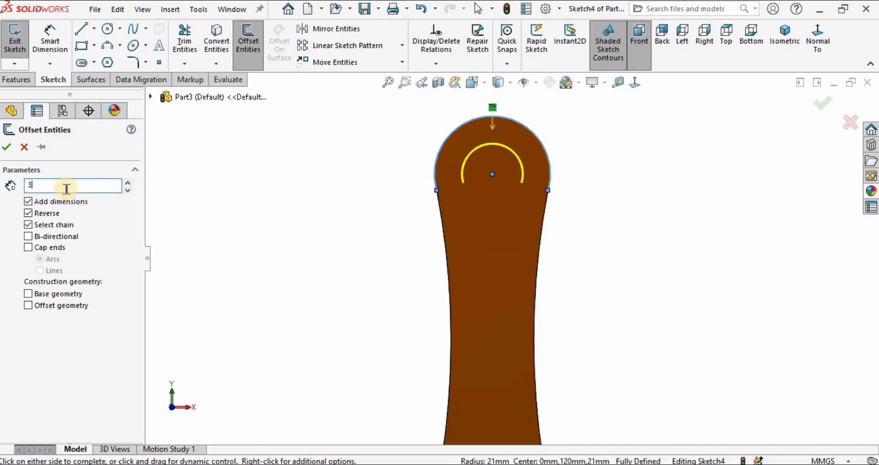
pyautogui.press('Return')
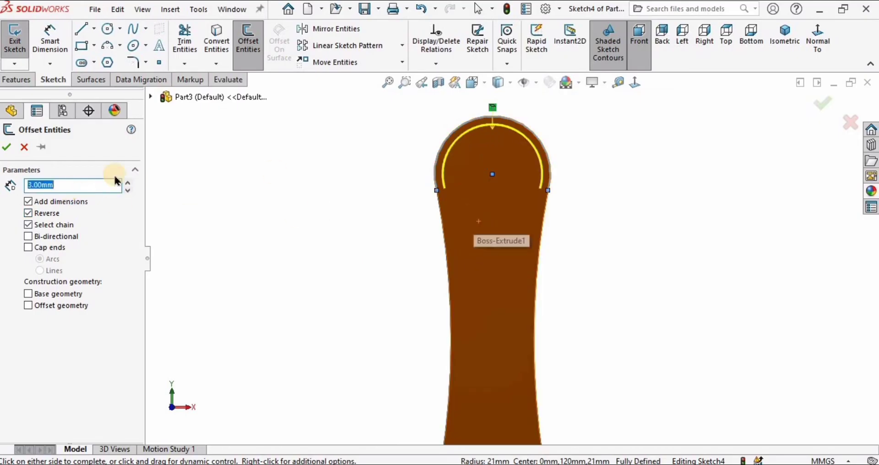
pyautogui.click(169, 206)
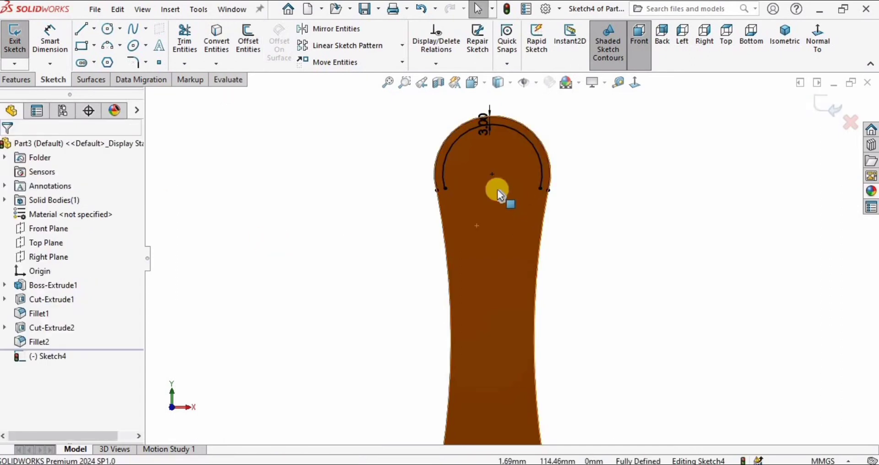
# - Sketch an 18 mm radius circle centred on the upper arc's centre and ending at the offset arc's endpoint
pyautogui.click(108, 29)
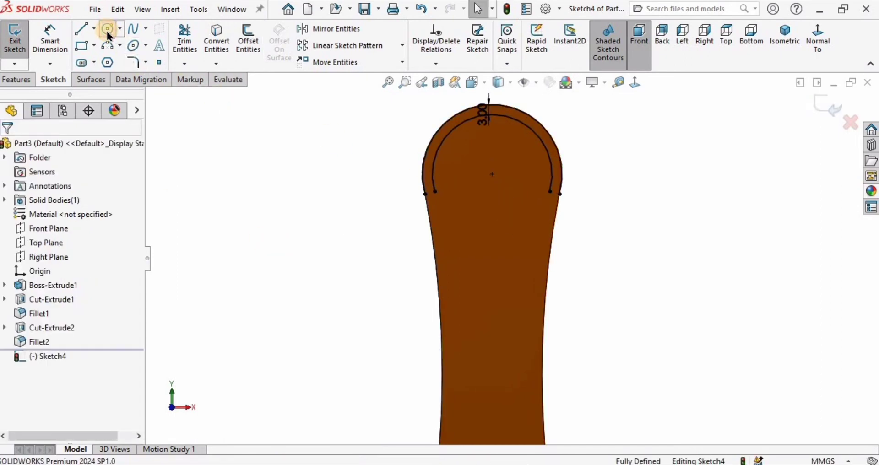
pyautogui.click(491, 174)
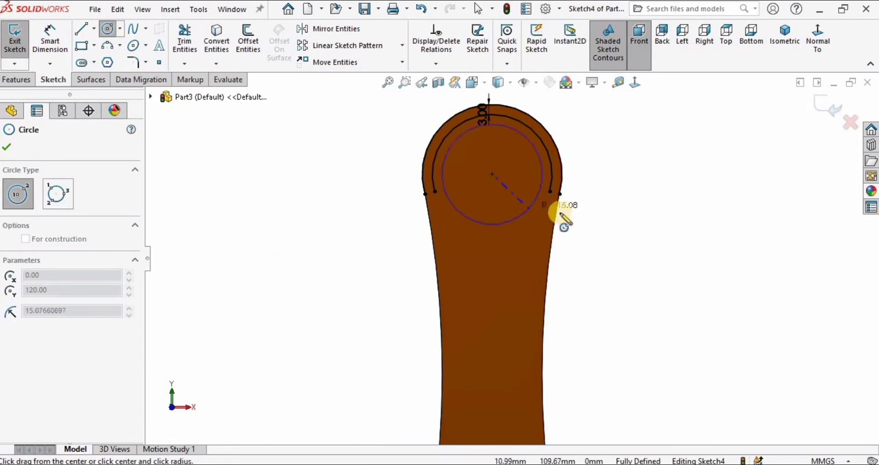
pyautogui.scroll(-3, 553, 198)
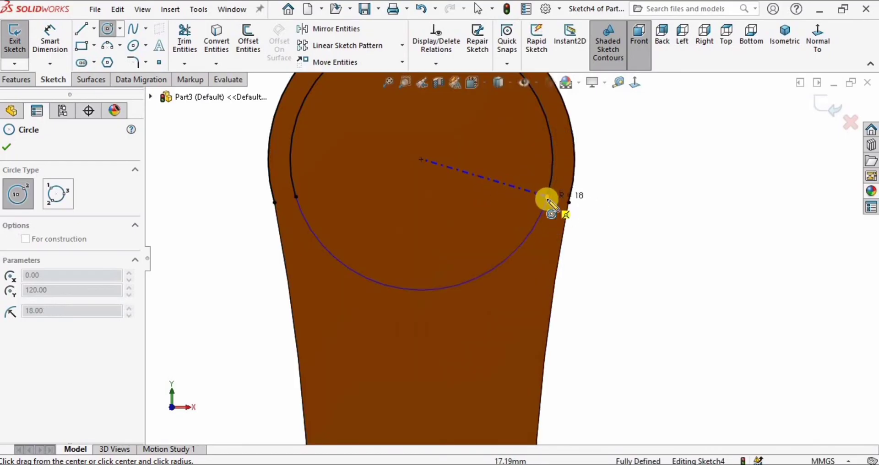
pyautogui.click(545, 200)
pyautogui.scroll(3, 452, 285)
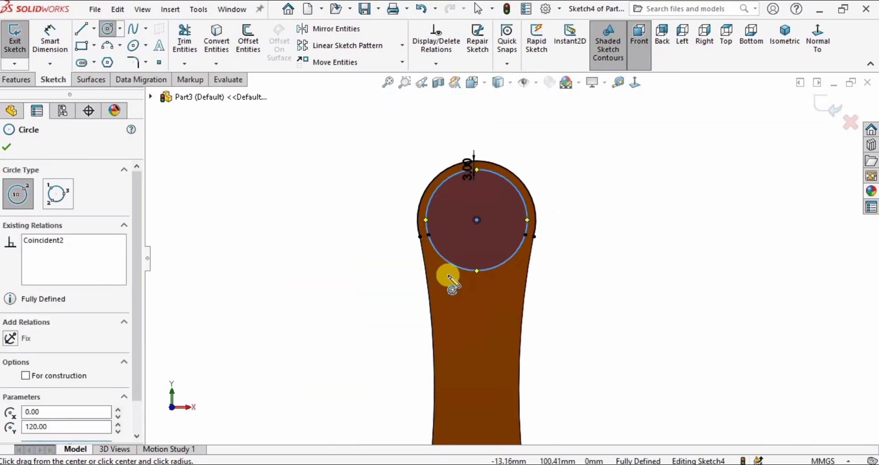
pyautogui.press('Escape')
# - Sketch a horizontal centerline about 55 mm long, extending outward from the midpoint of the link's right curved edge
pyautogui.scroll(3, 354, 274)
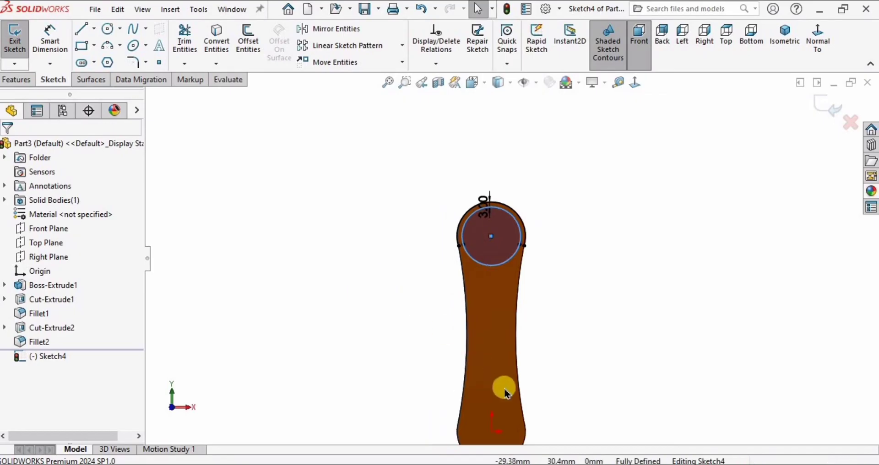
pyautogui.scroll(2, 504, 389)
pyautogui.scroll(-2, 503, 388)
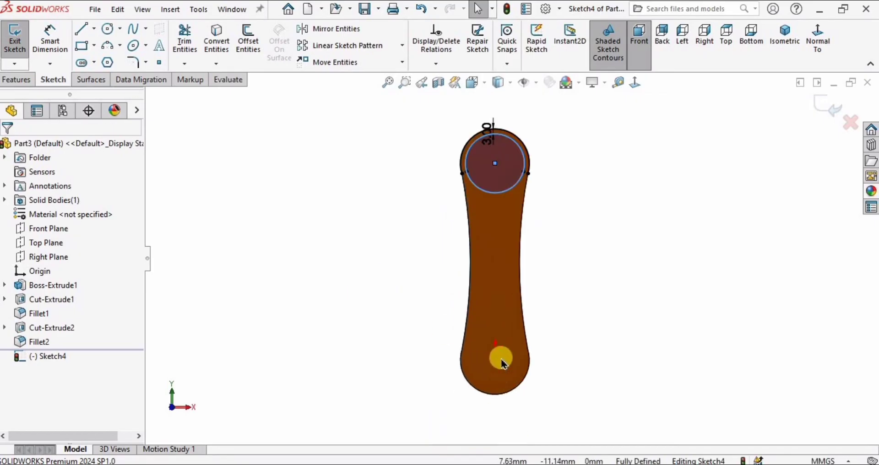
pyautogui.click(93, 28)
pyautogui.click(105, 61)
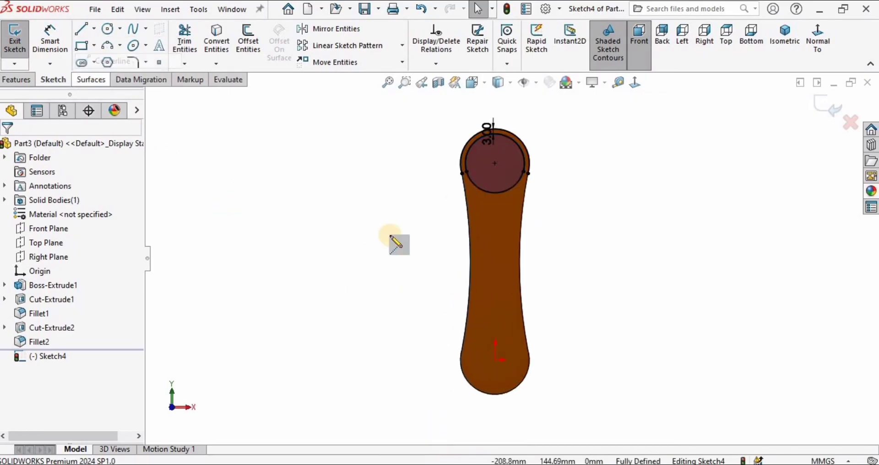
pyautogui.scroll(-1, 393, 239)
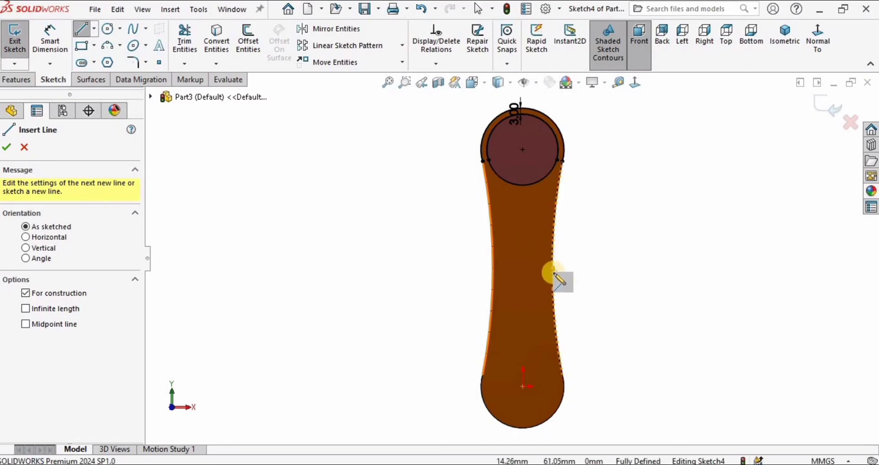
pyautogui.click(552, 269)
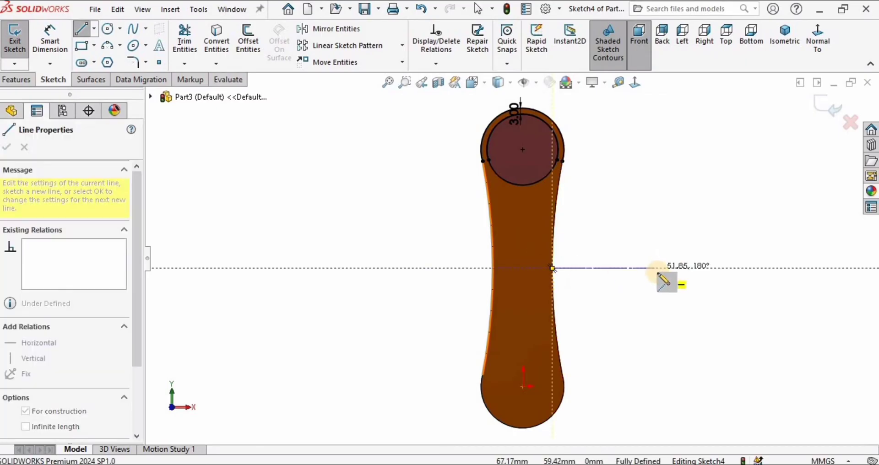
pyautogui.doubleClick(661, 269)
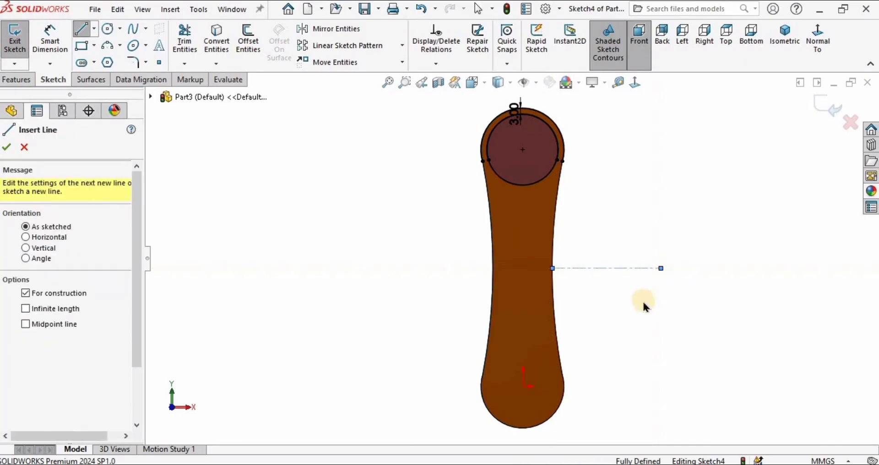
pyautogui.press('Escape')
pyautogui.click(639, 269)
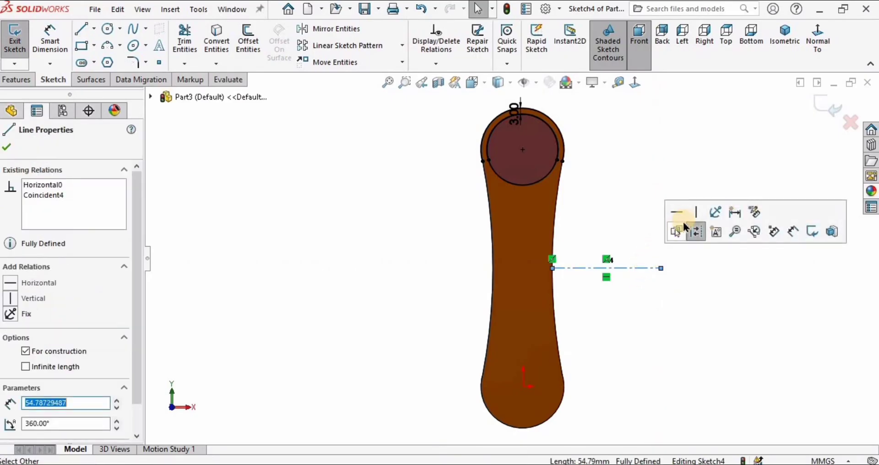
pyautogui.click(649, 302)
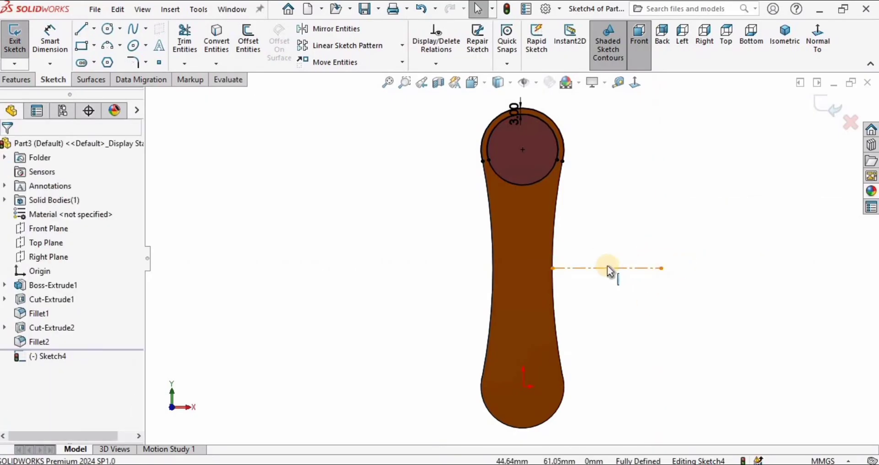
# - Mirror the upper circle about the horizontal centerline to place a copy at the link's lower end
pyautogui.click(336, 29)
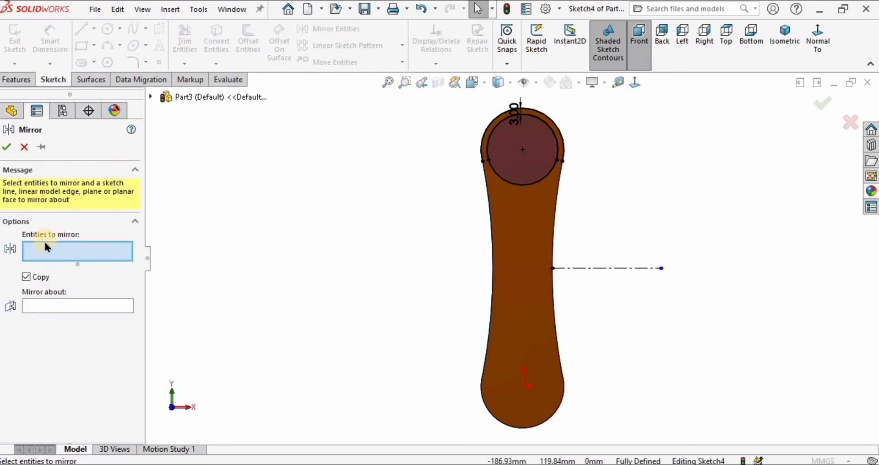
pyautogui.click(89, 251)
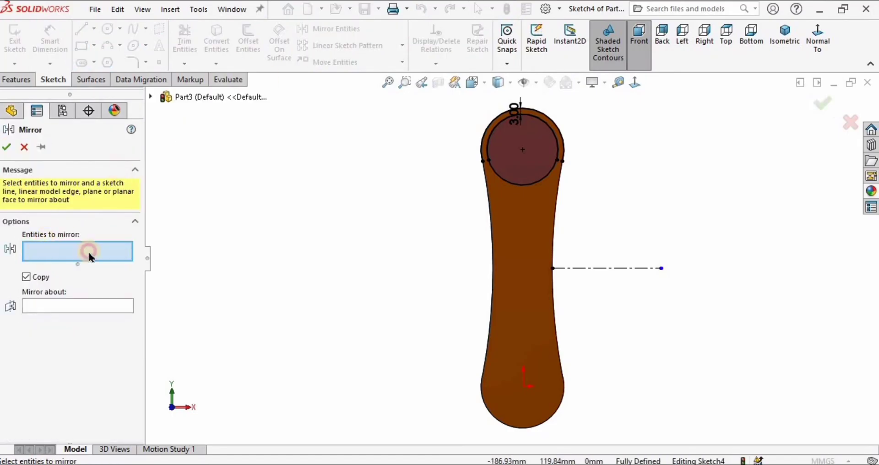
pyautogui.click(523, 185)
pyautogui.click(55, 306)
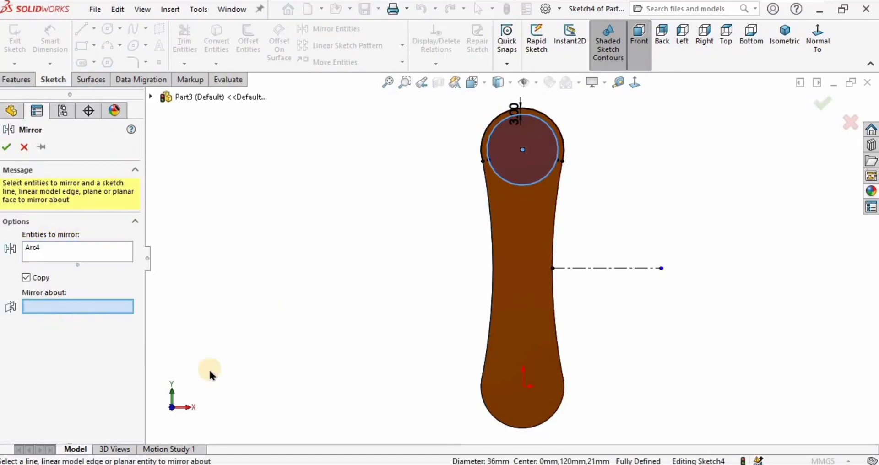
pyautogui.click(558, 361)
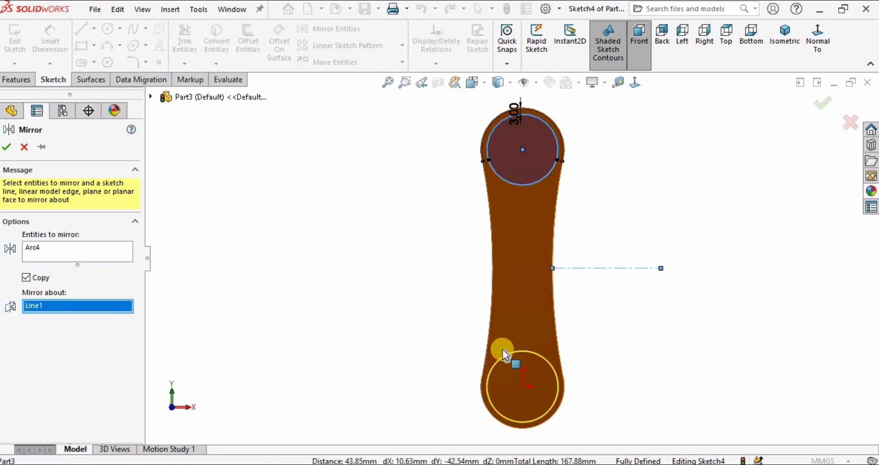
pyautogui.press('Return')
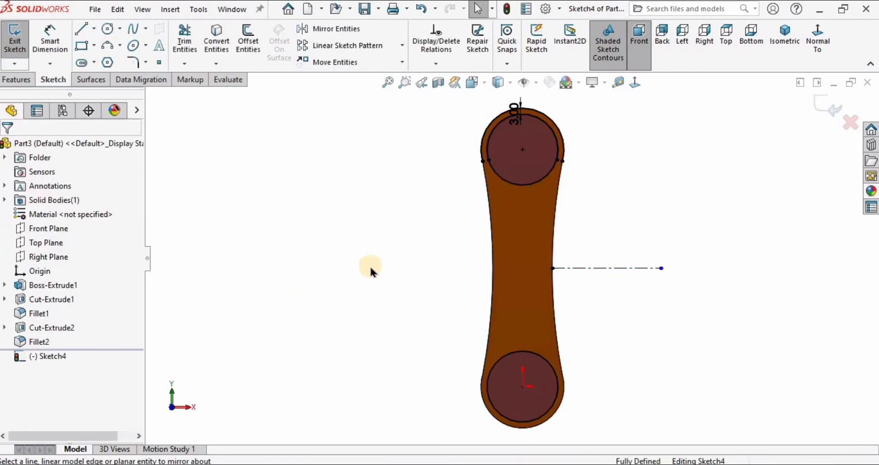
# - Start an extruded cut from the sketch and select the circular regions at both ends of the link as its contours
pyautogui.moveTo(430, 278); pyautogui.dragTo(451, 275, button='middle')
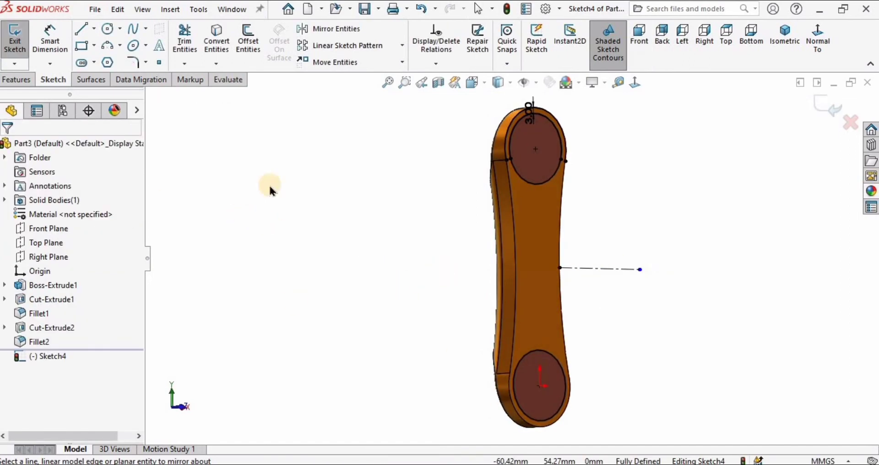
pyautogui.click(19, 80)
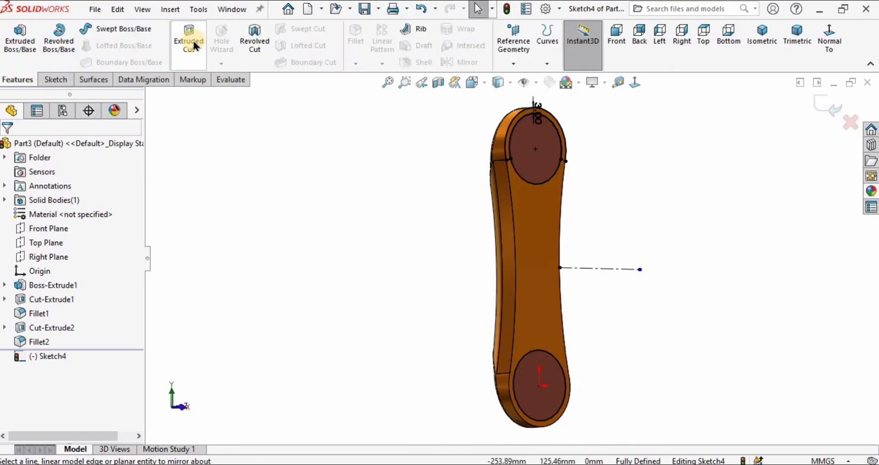
pyautogui.click(195, 46)
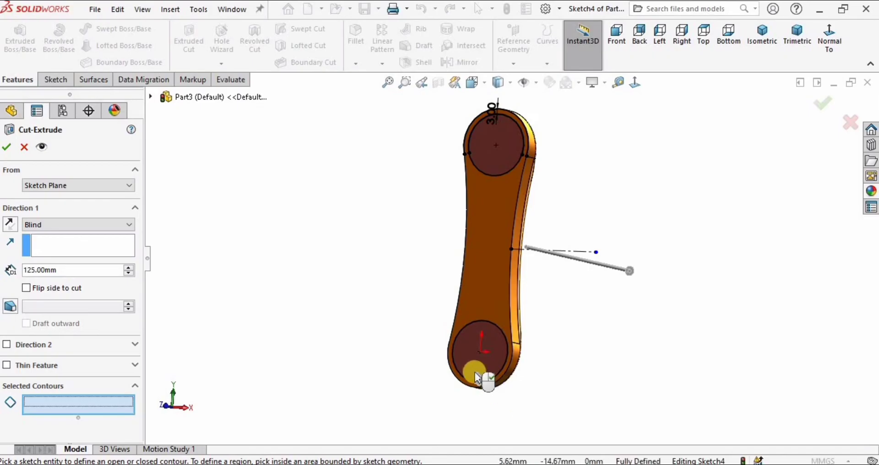
pyautogui.click(478, 372)
pyautogui.click(513, 146)
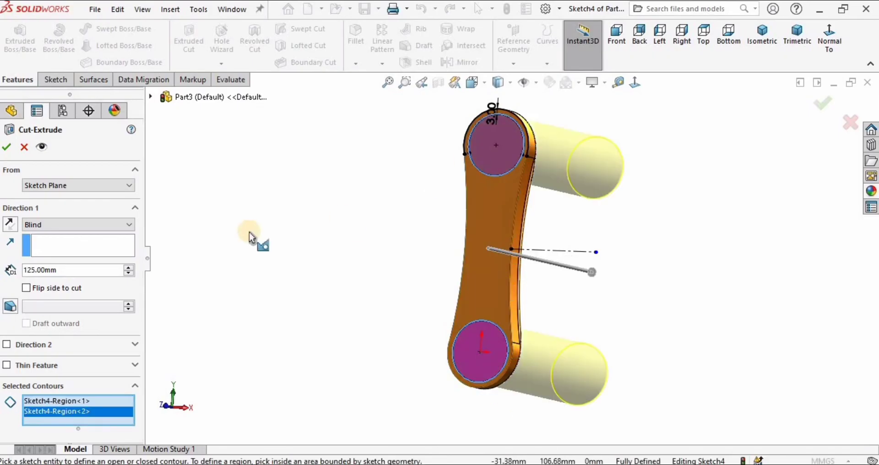
# - Start the cut at a 6 mm offset, reversed into the link, and cut both circles 125 mm deep with a blind end condition
pyautogui.moveTo(362, 254); pyautogui.dragTo(522, 181, button='middle')
pyautogui.scroll(-2, 506, 183)
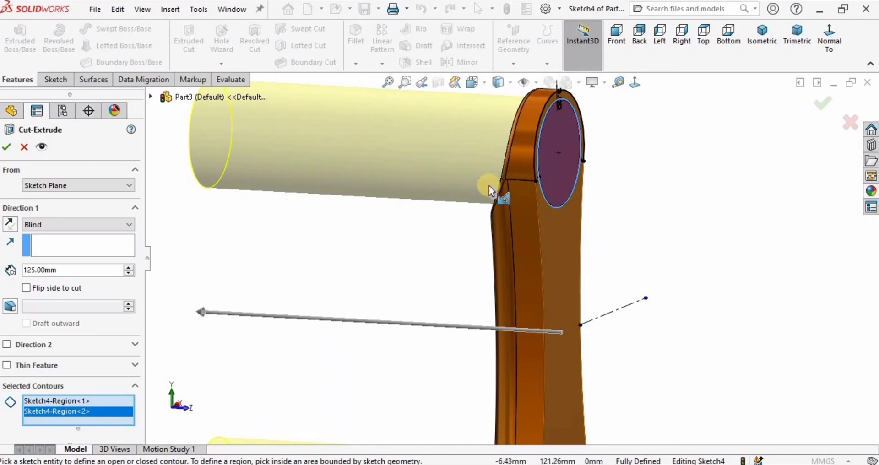
pyautogui.click(72, 186)
pyautogui.click(63, 222)
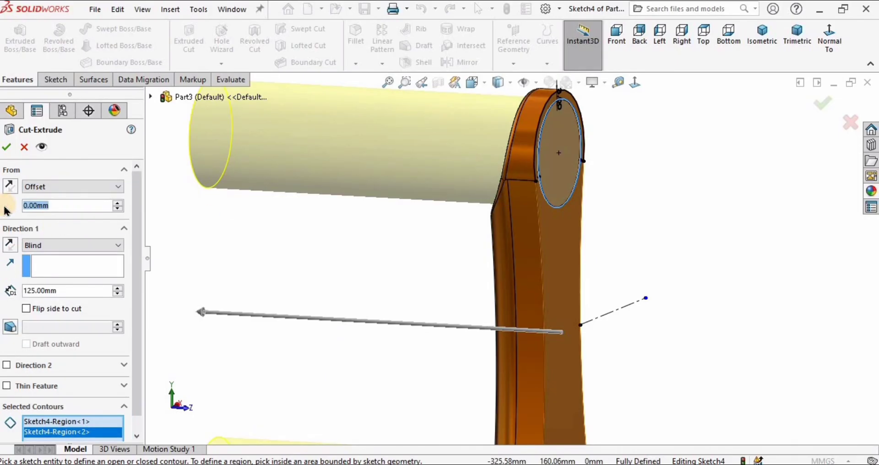
pyautogui.write('6')
pyautogui.press('Return')
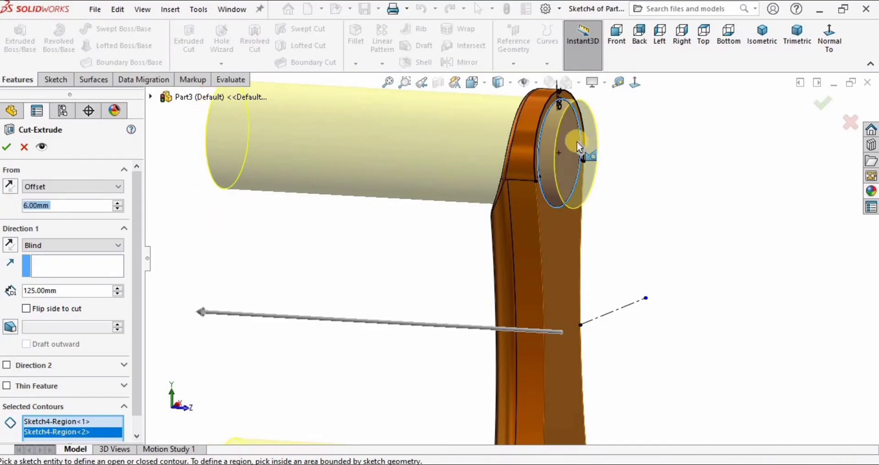
pyautogui.click(10, 187)
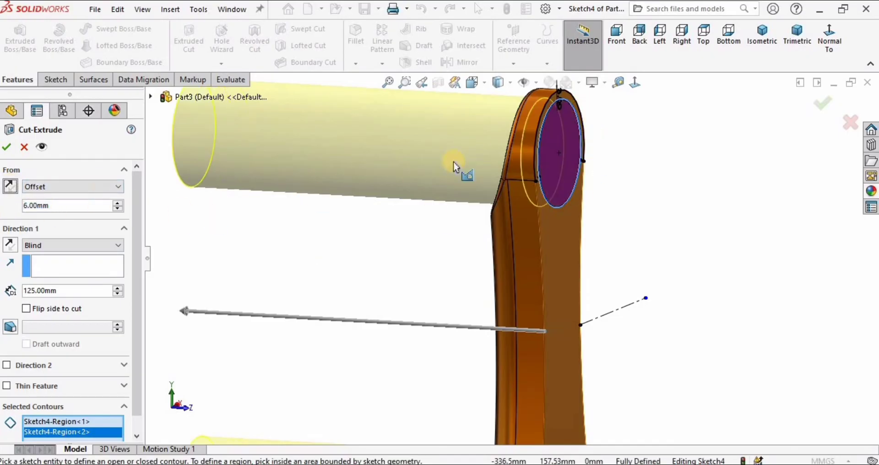
pyautogui.scroll(-5, 533, 143)
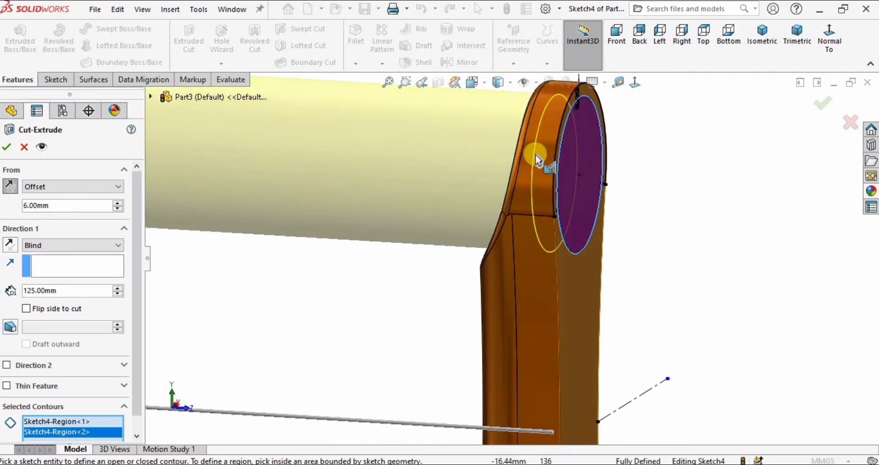
pyautogui.click(7, 148)
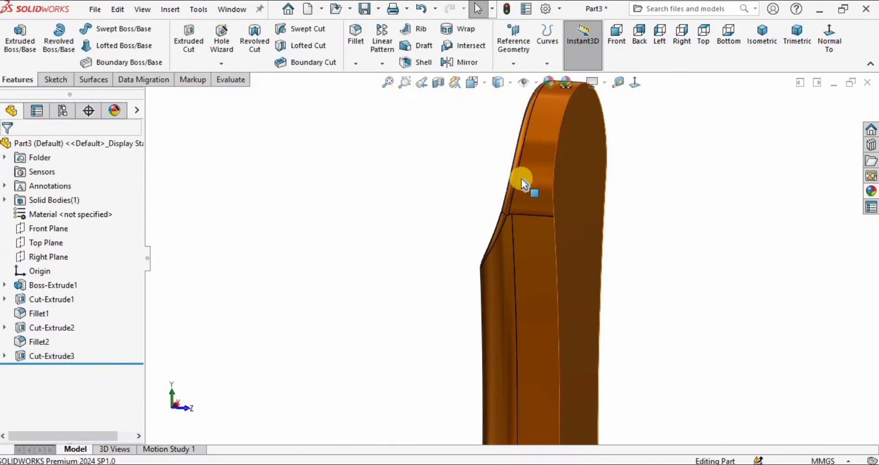
# - Start a sketch on the flat floor of the circular recess at the link's lower end
pyautogui.moveTo(535, 186); pyautogui.dragTo(439, 173, button='middle')
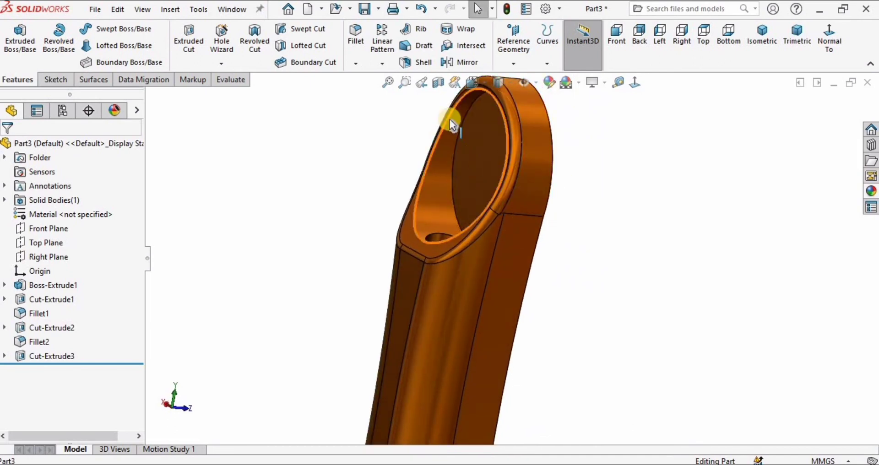
pyautogui.scroll(3, 462, 328)
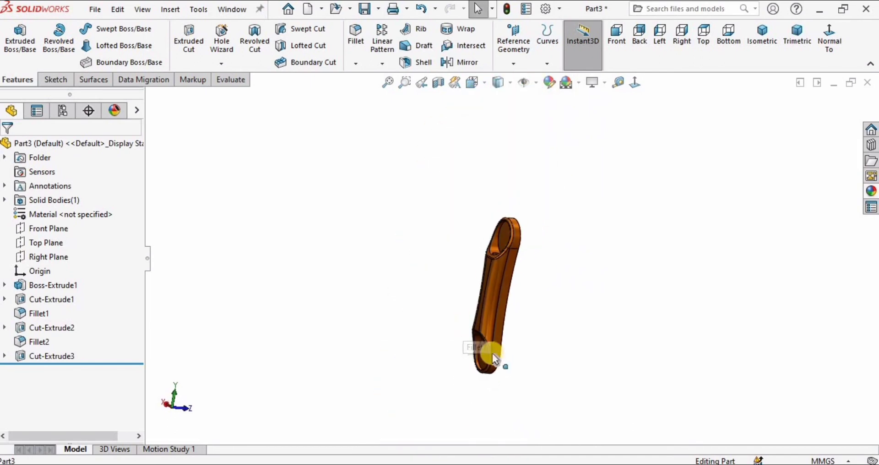
pyautogui.scroll(-4, 493, 353)
pyautogui.moveTo(496, 306); pyautogui.dragTo(528, 245, button='middle')
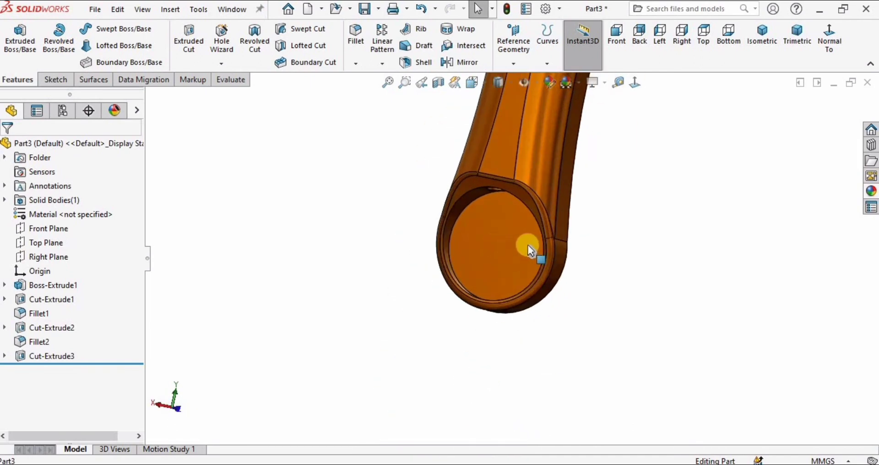
pyautogui.click(506, 240)
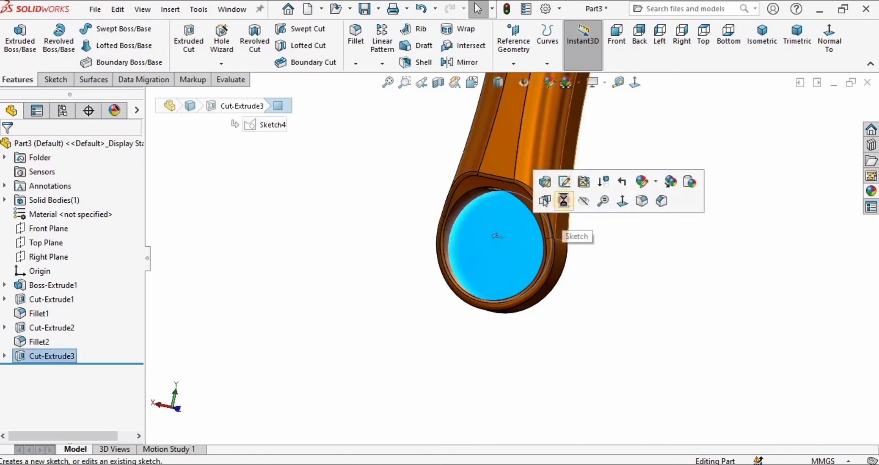
pyautogui.click(564, 199)
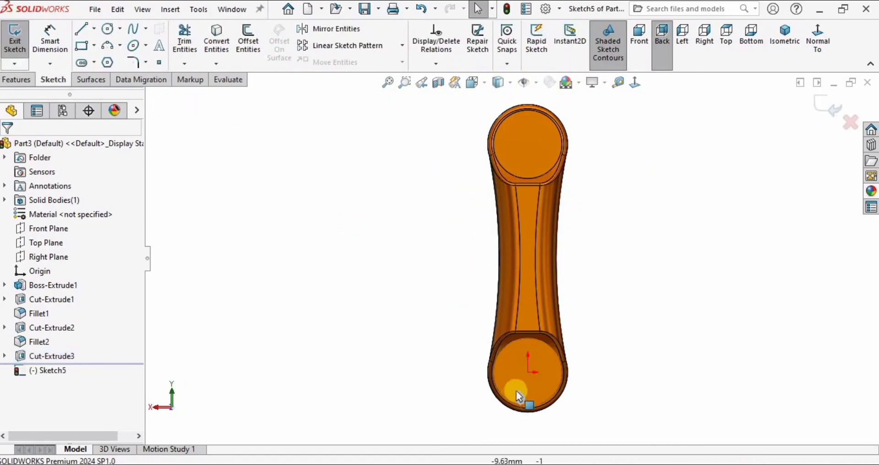
# - Sketch a circle about 6.3 mm in diameter at the origin and another about 4 mm in diameter above it and slightly to the right
pyautogui.scroll(-5, 518, 386)
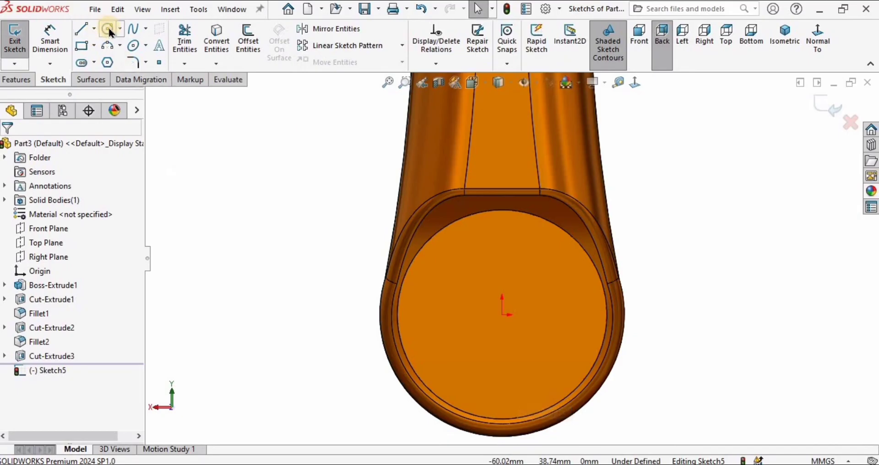
pyautogui.scroll(-3, 500, 334)
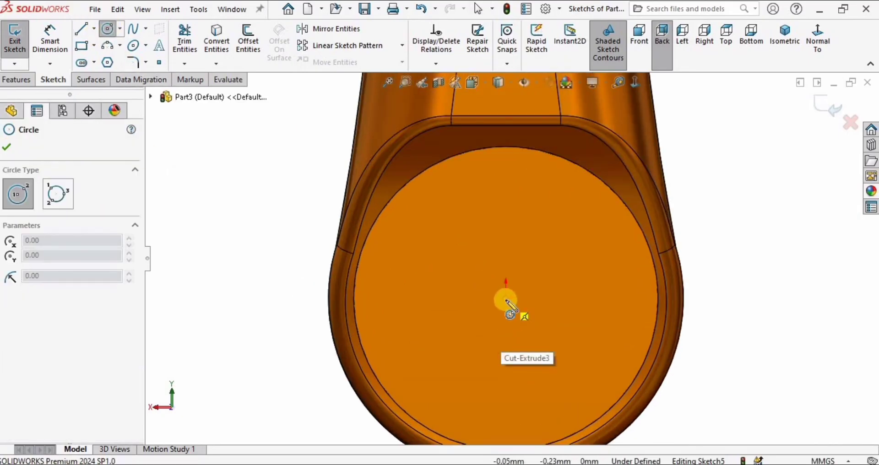
pyautogui.click(505, 298)
pyautogui.click(515, 273)
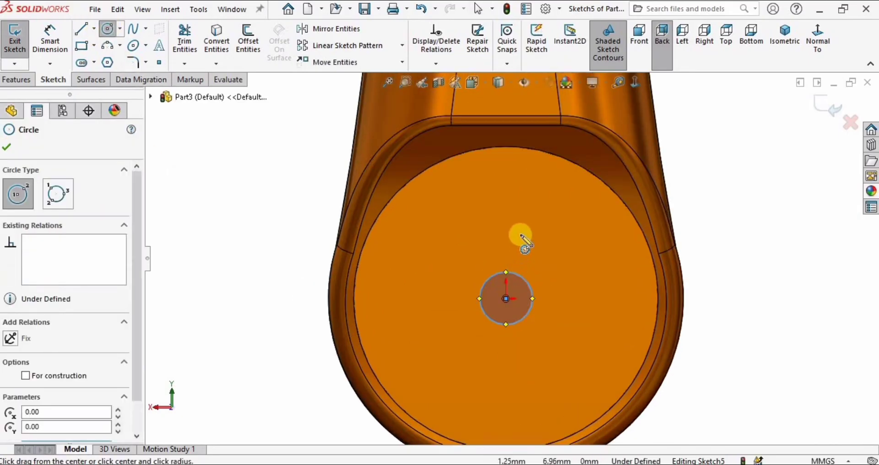
pyautogui.click(540, 231)
pyautogui.click(535, 224)
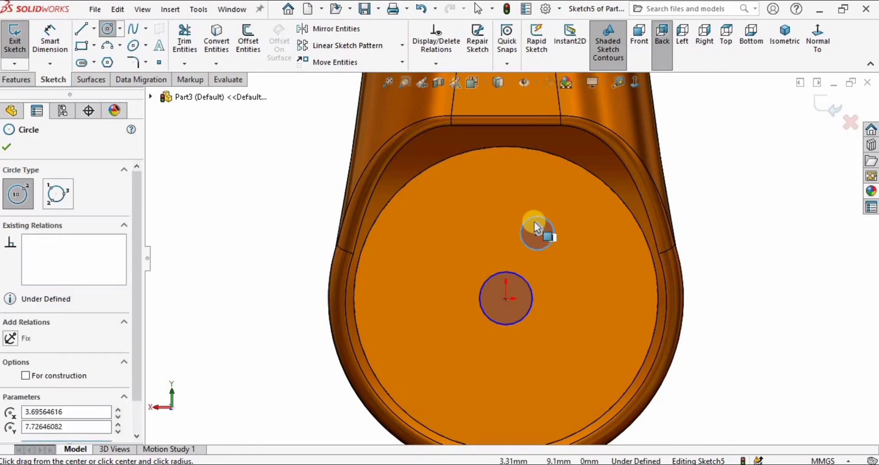
pyautogui.press('Escape')
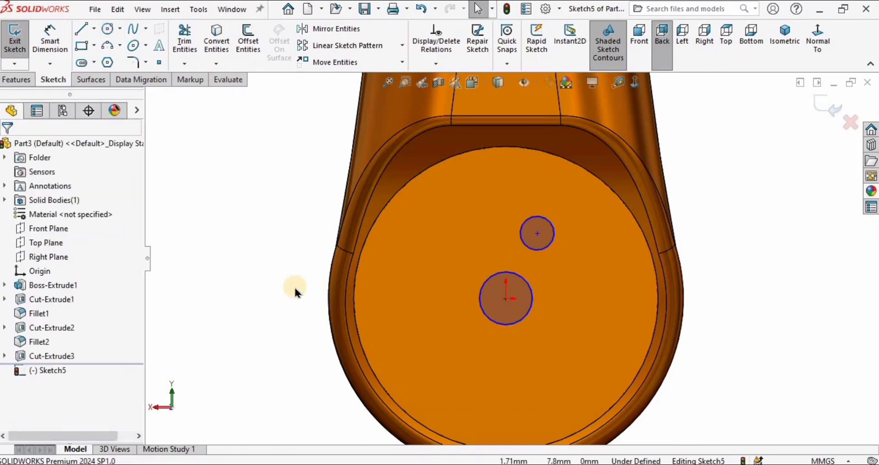
# - Sketch a horizontal centerline about 28 mm long from the origin, extending beyond the link's right edge
pyautogui.click(93, 30)
pyautogui.click(113, 61)
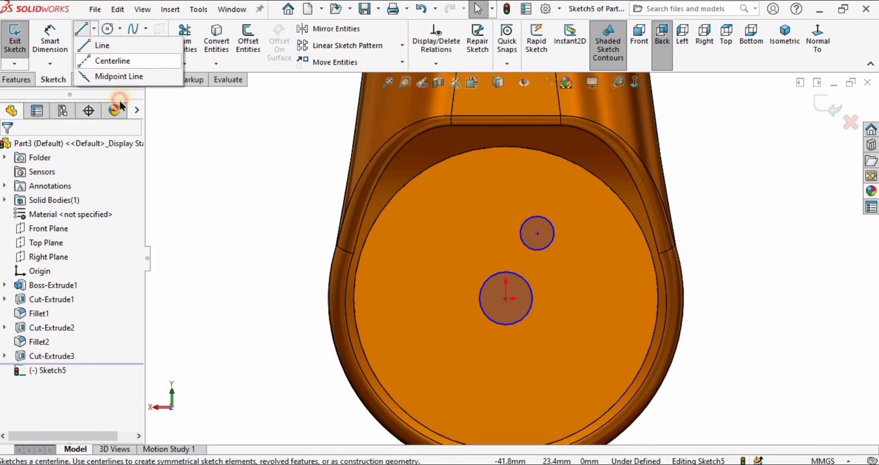
pyautogui.click(506, 298)
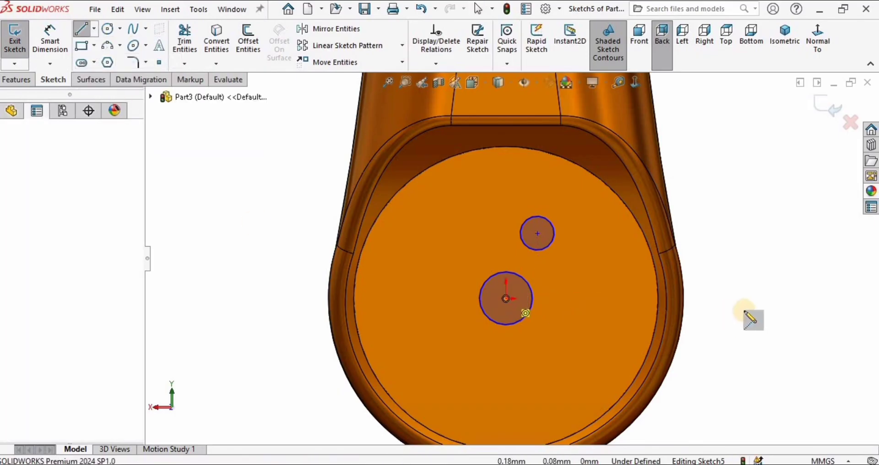
pyautogui.click(744, 299)
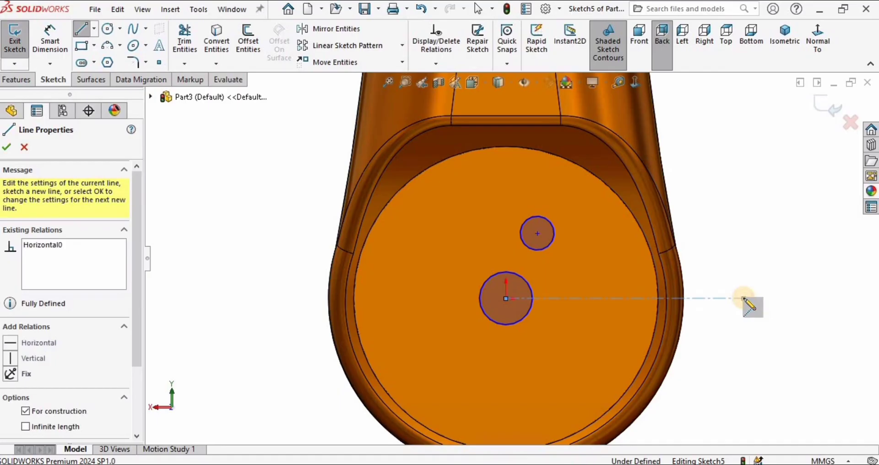
pyautogui.press('Escape')
pyautogui.click(731, 298)
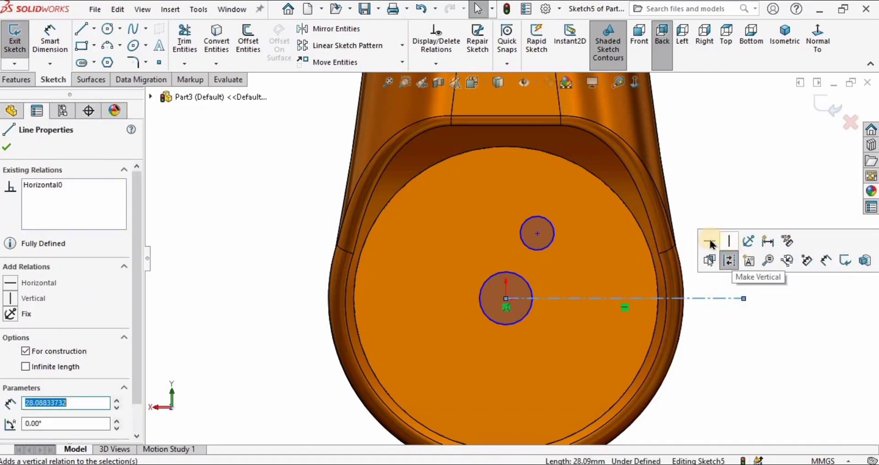
pyautogui.click(704, 187)
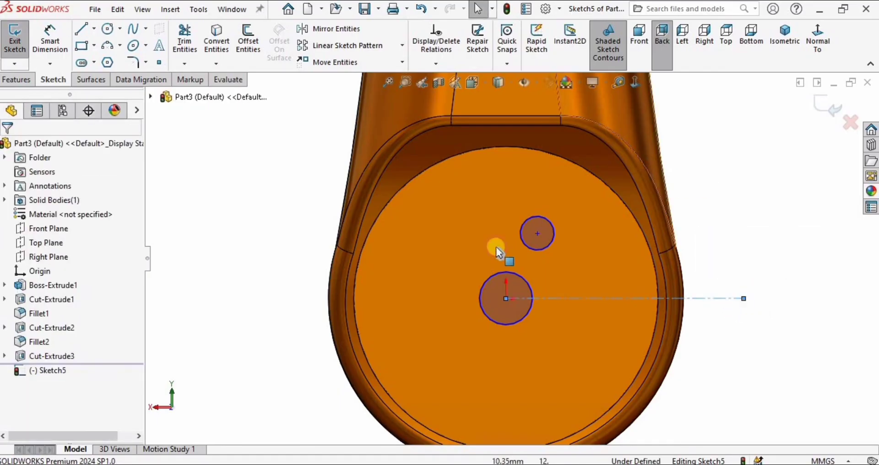
# - Align the small circle's centre with the origin circle's centre using a vertical relation
pyautogui.click(506, 298)
pyautogui.keyDown('ctrl'); pyautogui.click(537, 233); pyautogui.keyUp('ctrl')
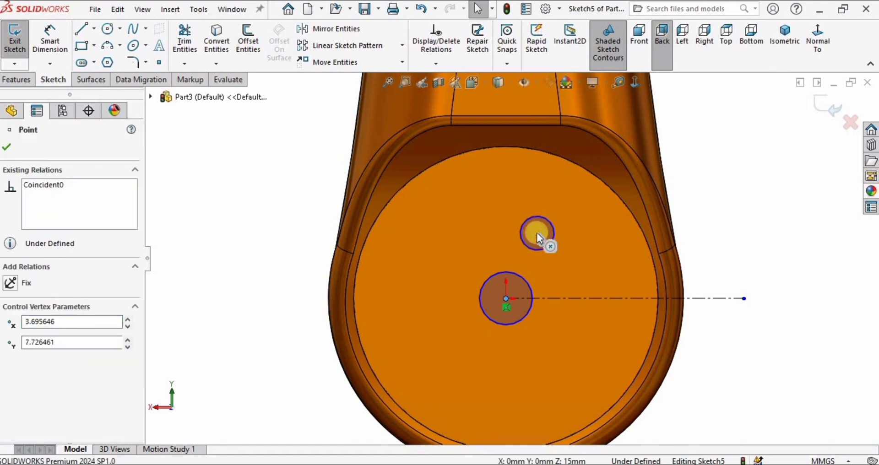
pyautogui.click(594, 176)
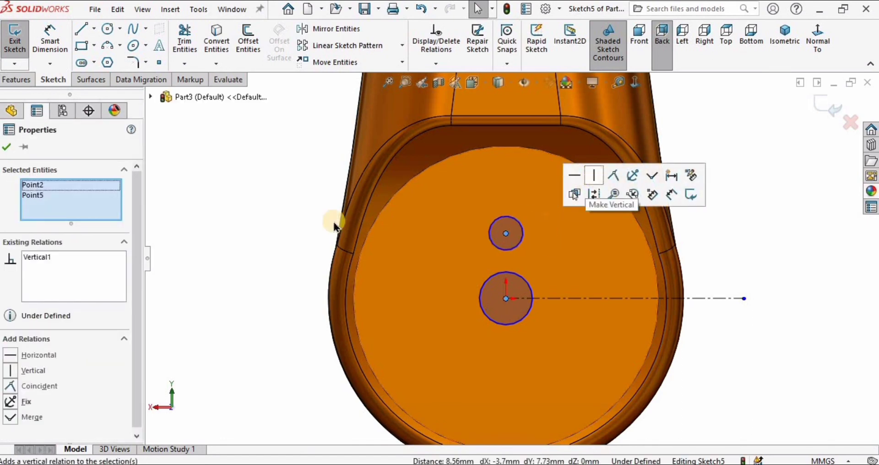
pyautogui.click(286, 219)
# - Dimension the circle at the origin to a diameter of 7.5 mm
pyautogui.click(58, 39)
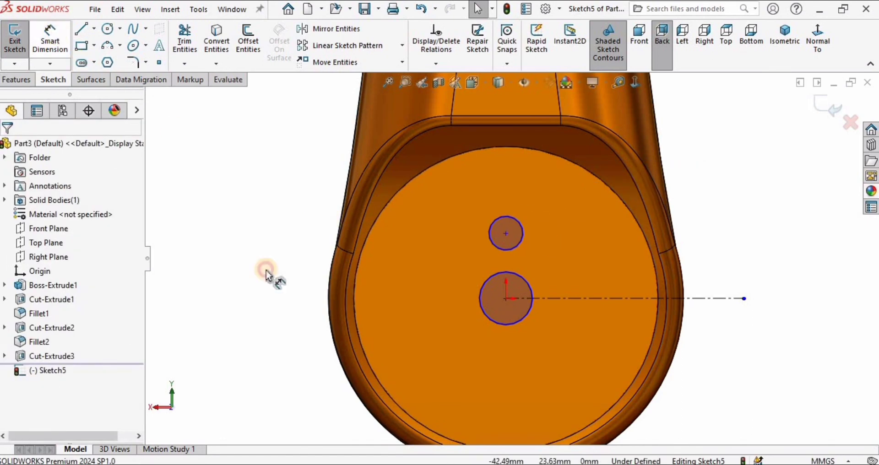
pyautogui.click(484, 313)
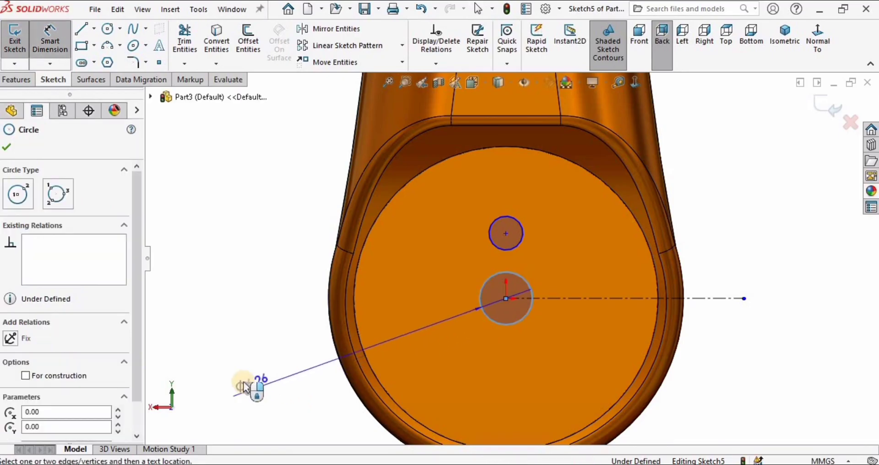
pyautogui.click(244, 387)
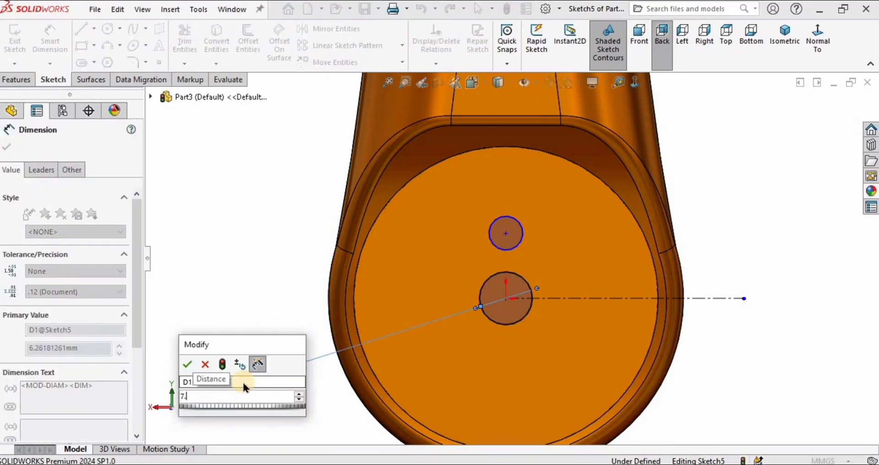
pyautogui.write('7.5')
pyautogui.press('Return')
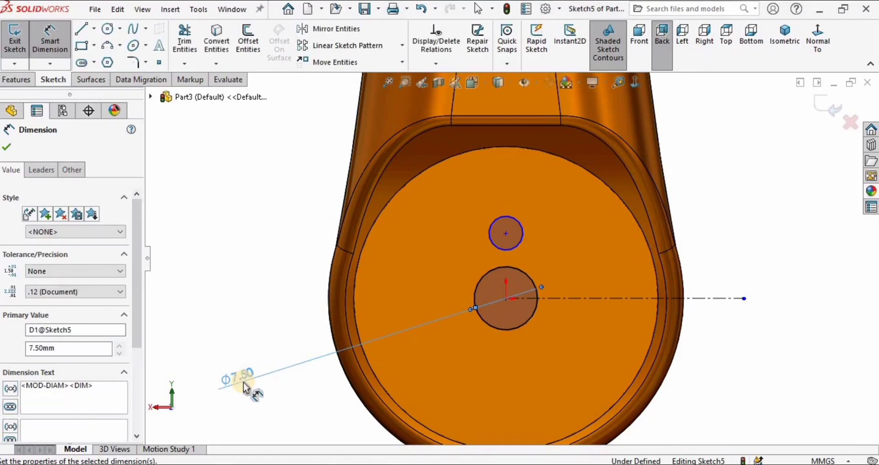
pyautogui.click(218, 239)
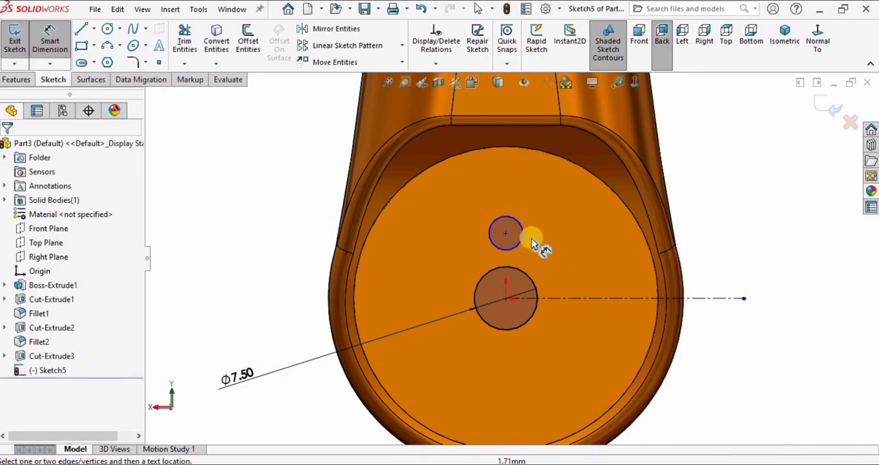
# - Dimension the small upper circle to a diameter of 3 mm
pyautogui.click(488, 239)
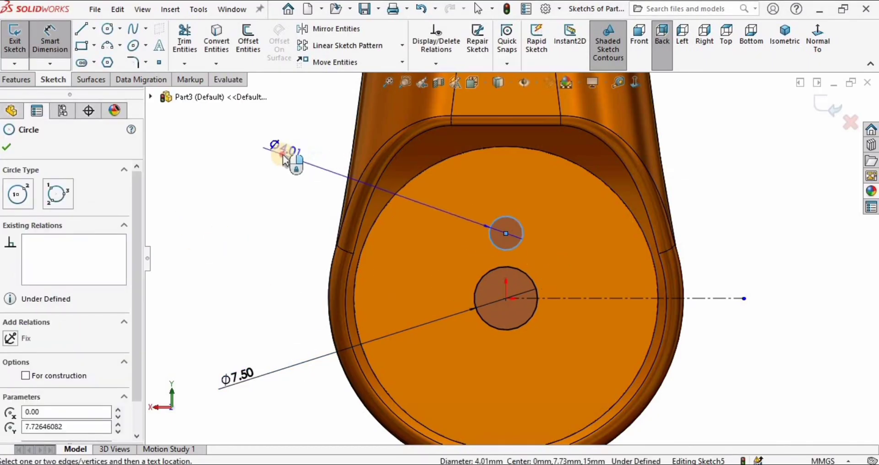
pyautogui.click(285, 148)
pyautogui.write('3')
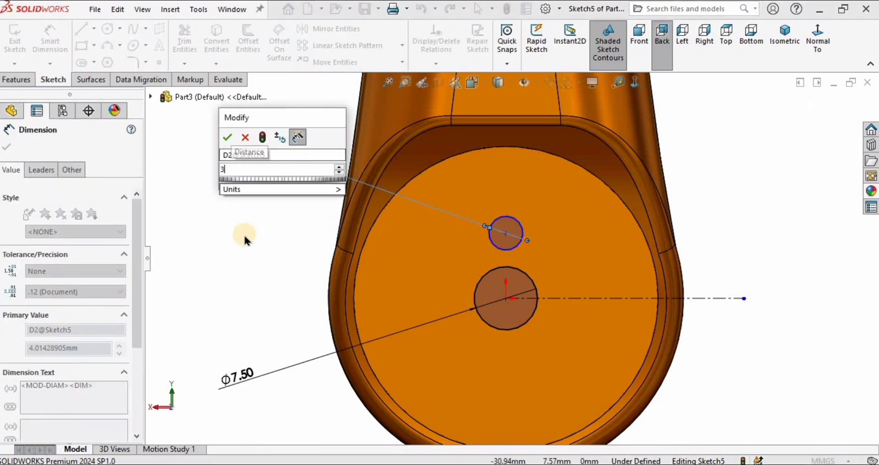
pyautogui.press('Return')
pyautogui.click(241, 291)
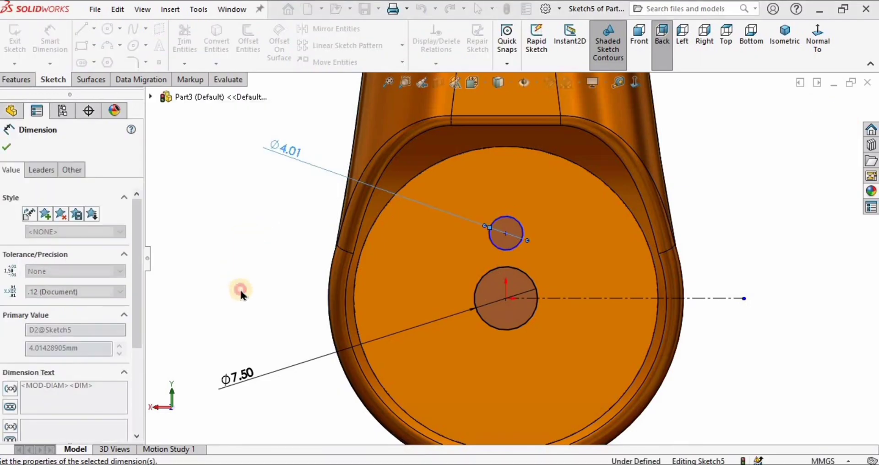
# - Dimension the vertical distance between the small upper circle's centre and the origin circle's centre as 7.25 mm
pyautogui.click(506, 234)
pyautogui.click(509, 297)
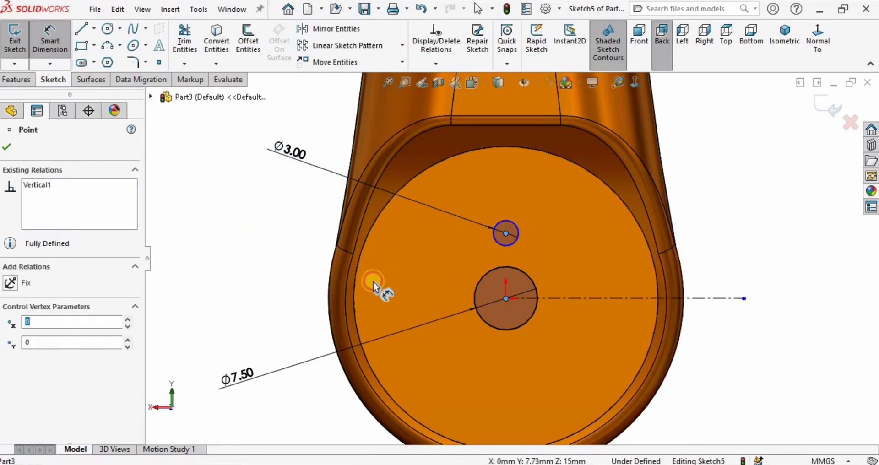
pyautogui.click(259, 292)
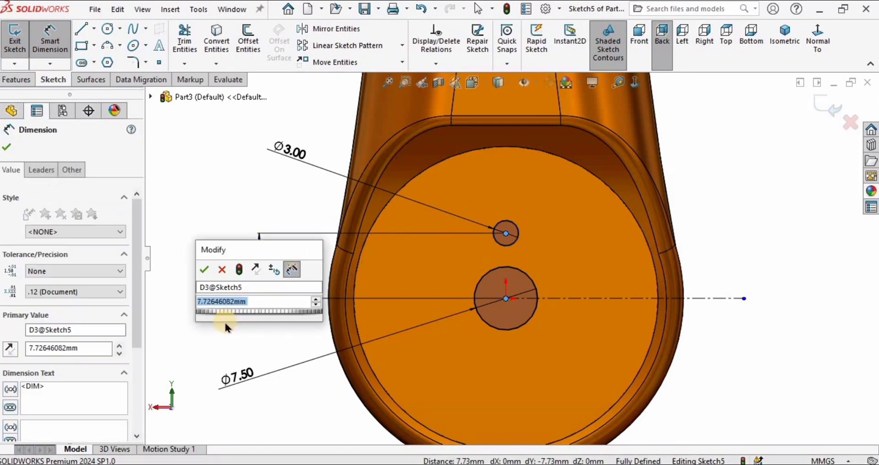
pyautogui.write('7.25')
pyautogui.press('Return')
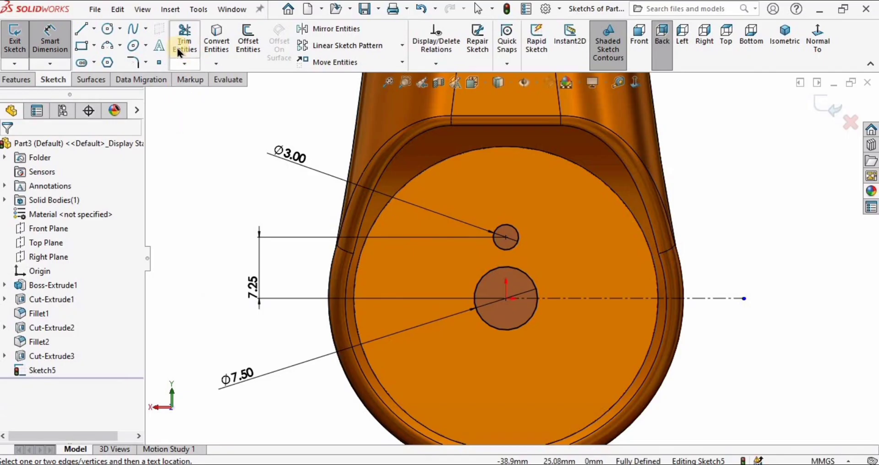
# - Mirror the 3 mm circle about the horizontal centerline through the origin, keeping the original
pyautogui.click(329, 29)
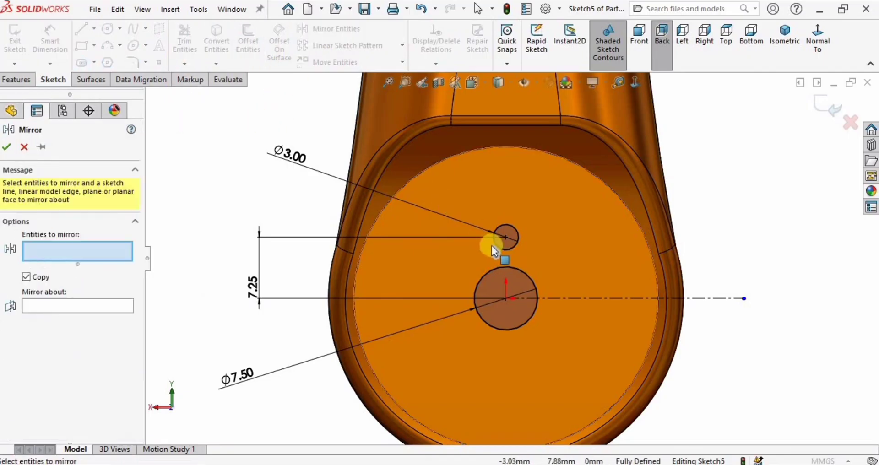
pyautogui.click(498, 245)
pyautogui.click(102, 307)
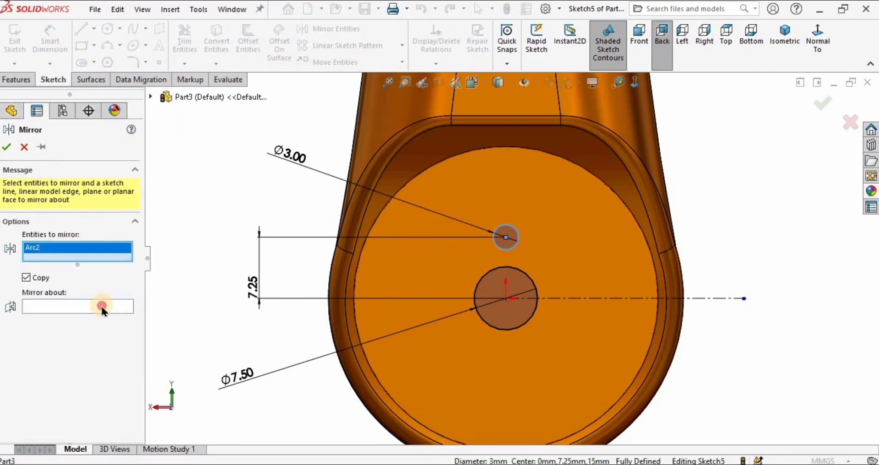
pyautogui.click(603, 300)
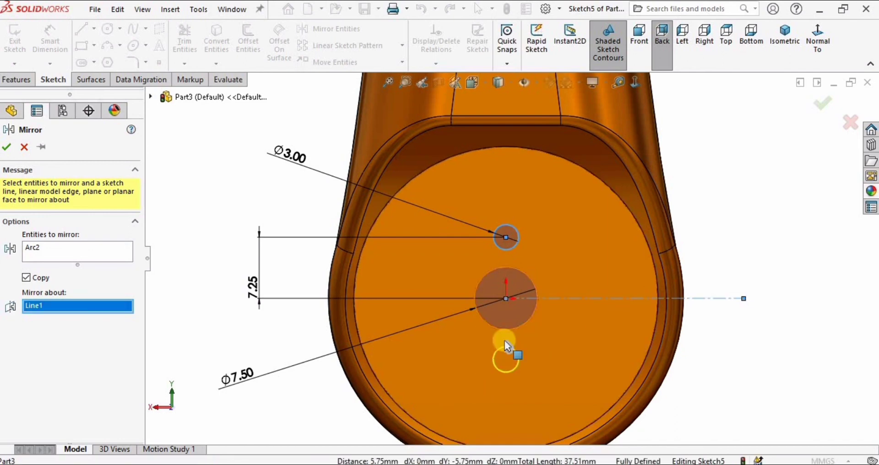
pyautogui.click(5, 148)
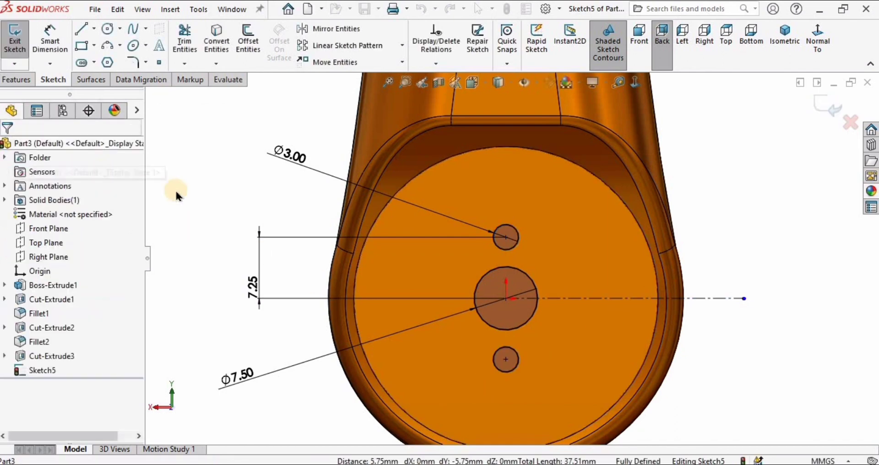
# - Sketch a centerline about 60 mm long from the midpoint of the link's long inner edge past its side and make it horizontal
pyautogui.scroll(5, 523, 222)
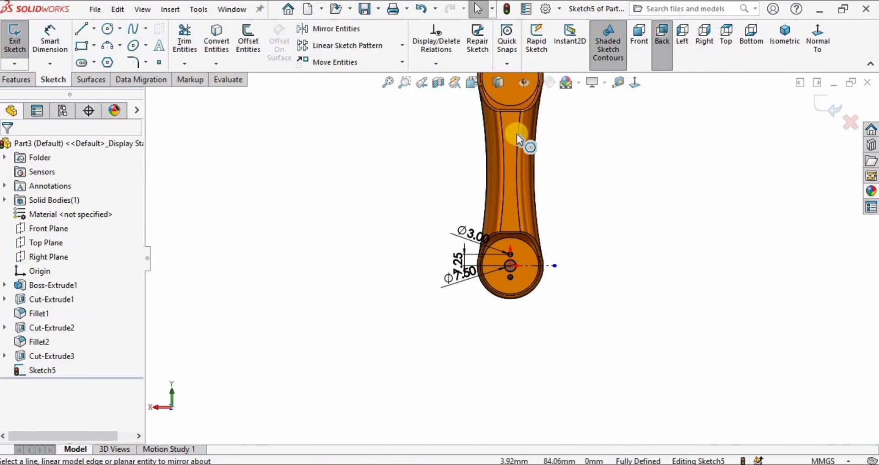
pyautogui.scroll(-2, 517, 133)
pyautogui.click(94, 29)
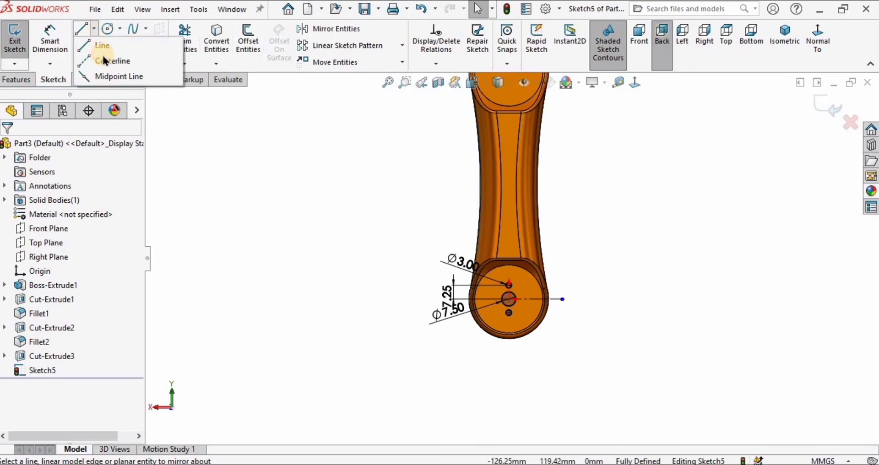
pyautogui.click(106, 59)
pyautogui.scroll(-1, 508, 147)
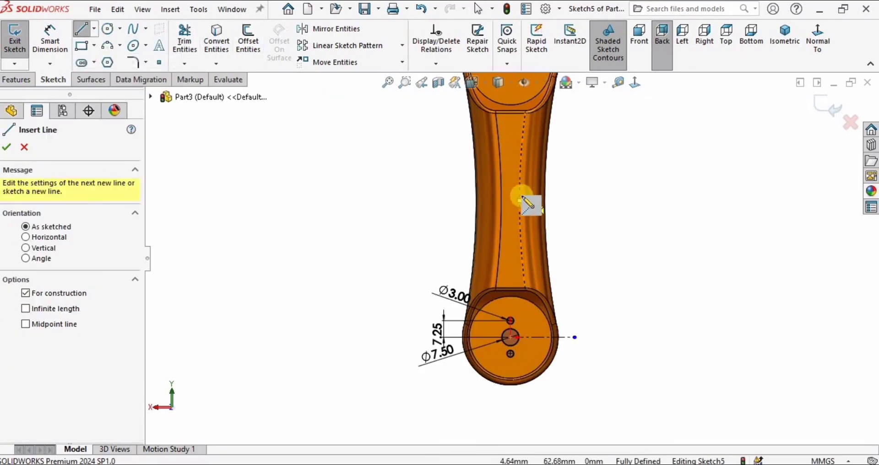
pyautogui.click(519, 200)
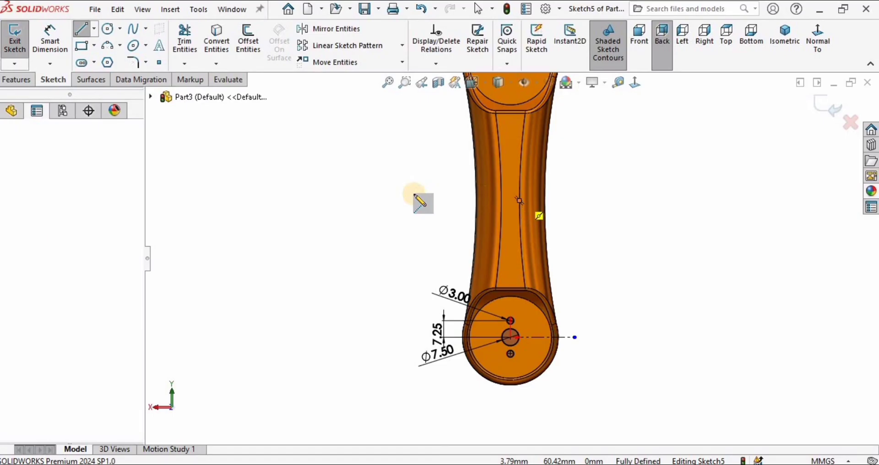
pyautogui.click(382, 213)
pyautogui.press('Escape')
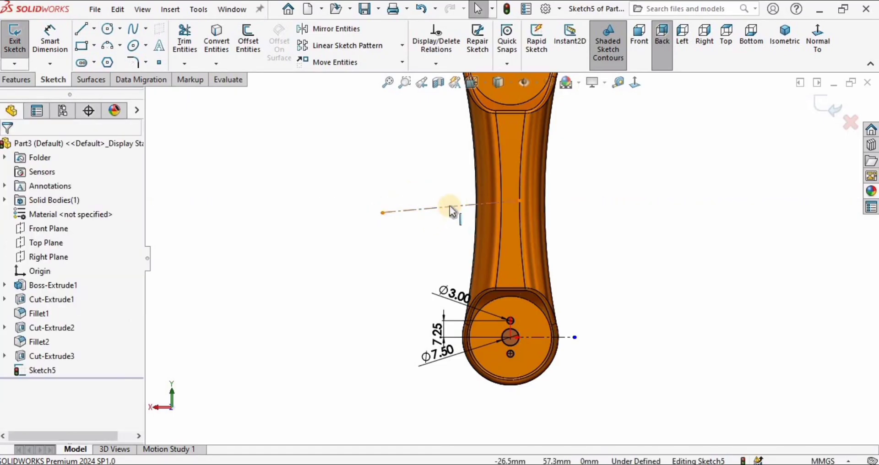
pyautogui.click(449, 204)
pyautogui.click(487, 147)
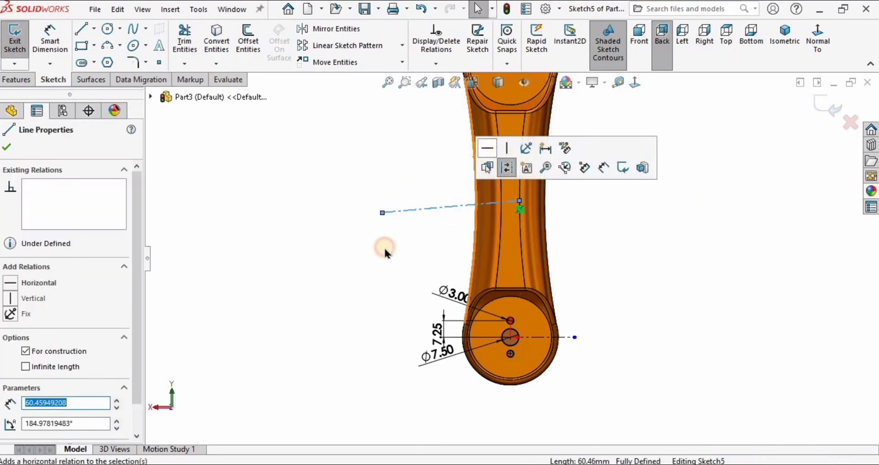
pyautogui.press('Escape')
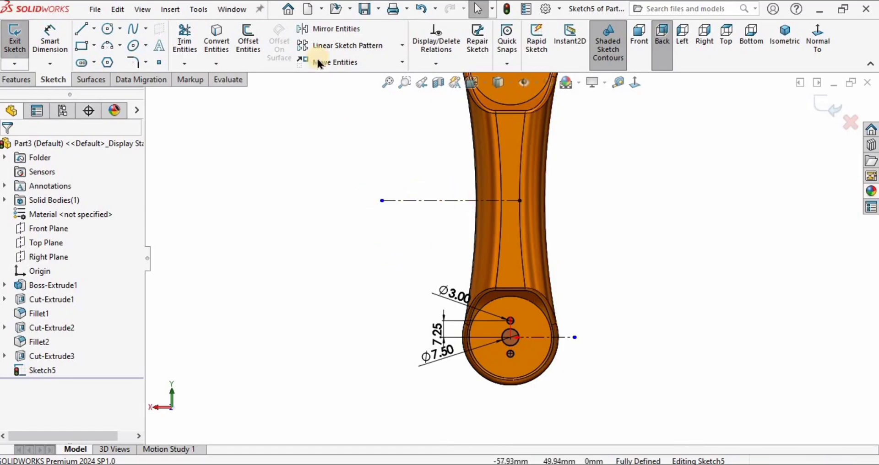
# - Mirror the three circles and their centerline about the mid-length centerline to the link's other end
pyautogui.click(328, 29)
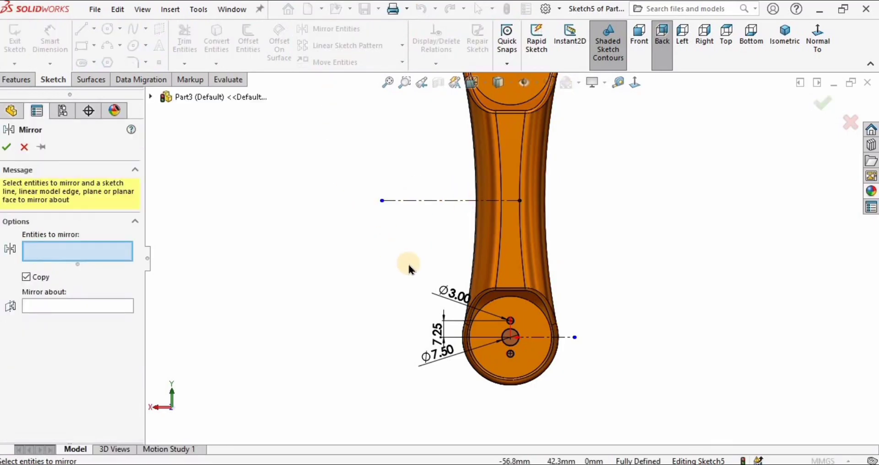
pyautogui.moveTo(410, 269); pyautogui.dragTo(576, 421)
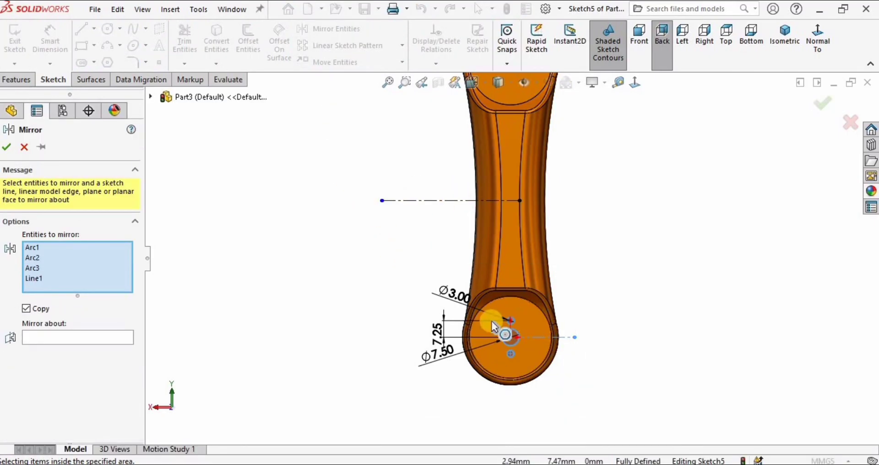
pyautogui.click(84, 337)
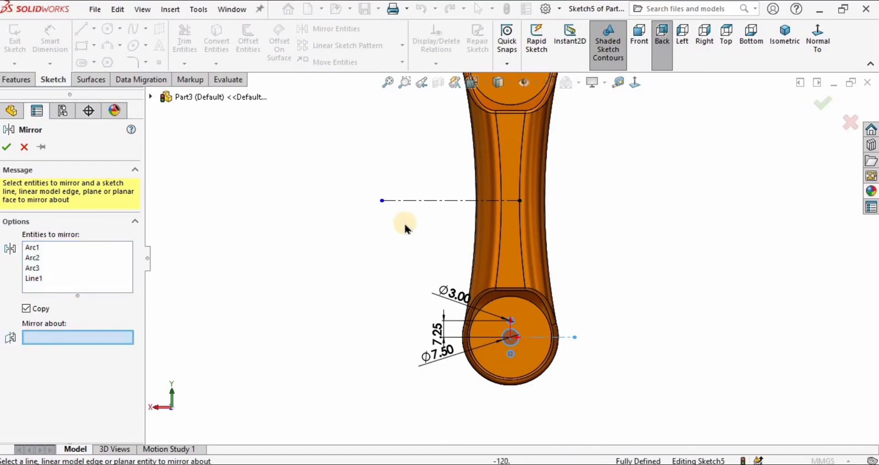
pyautogui.click(447, 203)
pyautogui.scroll(3, 514, 179)
pyautogui.scroll(-5, 514, 180)
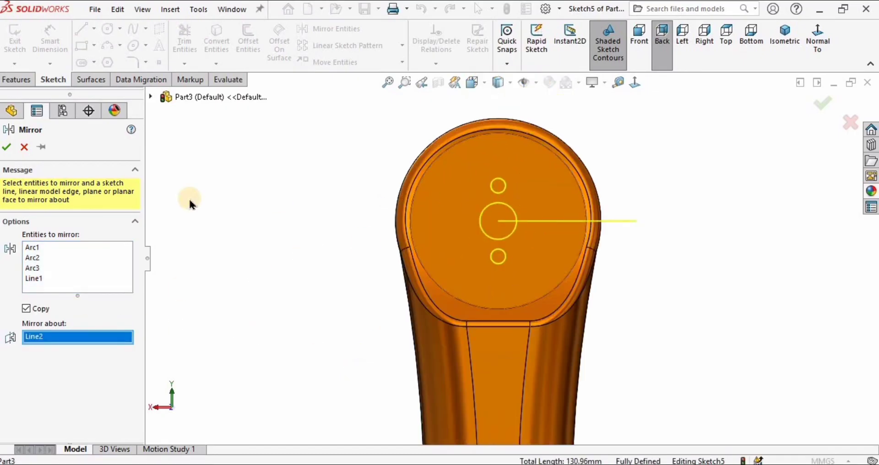
pyautogui.rightClick(246, 235)
# - Cut-extrude the circles at both ends of the link with the Through All end condition
pyautogui.scroll(3, 380, 338)
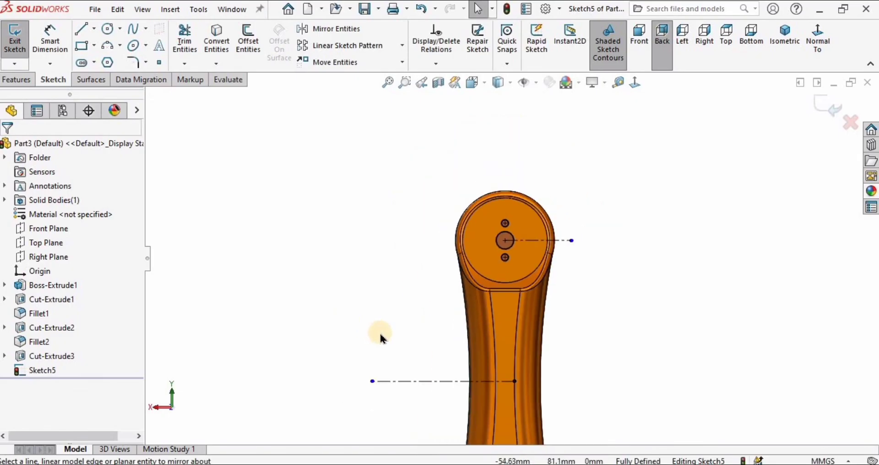
pyautogui.scroll(4, 530, 320)
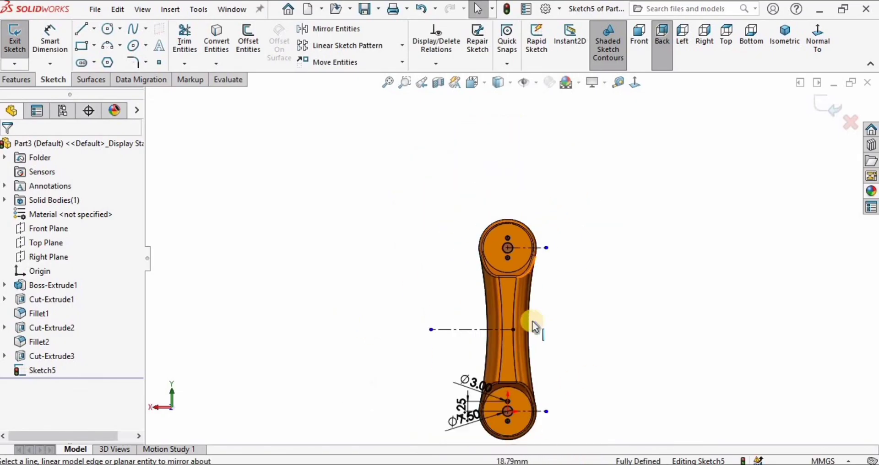
pyautogui.scroll(-3, 531, 326)
pyautogui.click(18, 79)
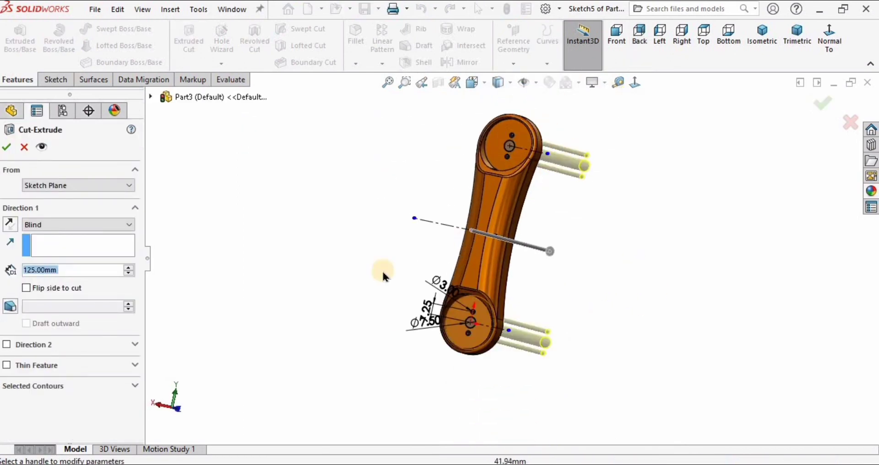
pyautogui.moveTo(361, 277)
pyautogui.mouseDown(button='middle')
pyautogui.moveTo(330, 272)
pyautogui.moveTo(350, 276)
pyautogui.mouseUp(button='middle')
pyautogui.click(62, 225)
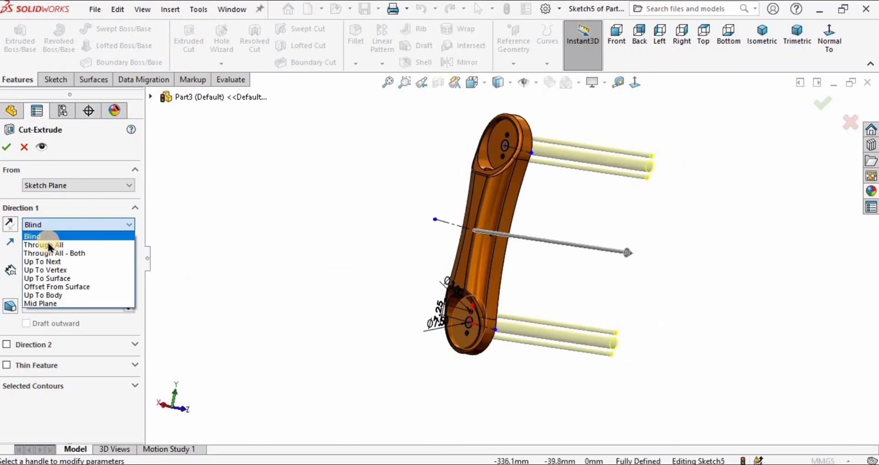
pyautogui.click(48, 242)
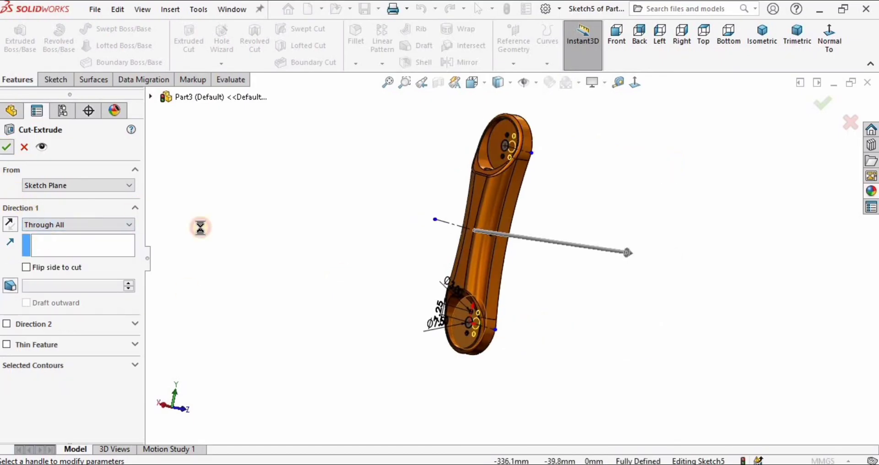
pyautogui.rightClick(240, 236)
pyautogui.scroll(1, 495, 200)
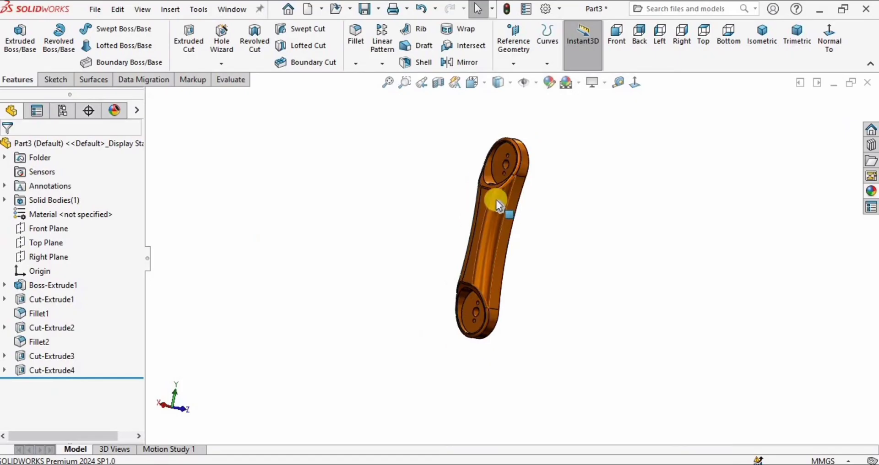
pyautogui.scroll(-3, 496, 201)
pyautogui.moveTo(491, 232); pyautogui.dragTo(530, 251, button='middle')
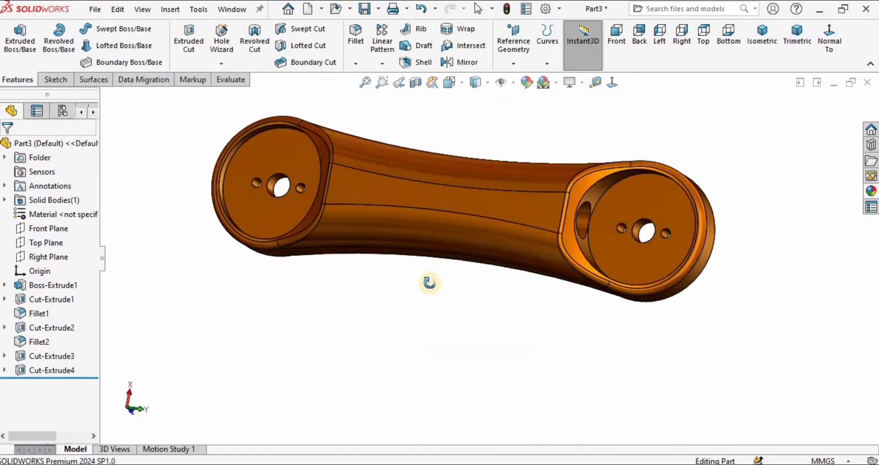
pyautogui.moveTo(429, 283); pyautogui.dragTo(456, 288, button='middle')
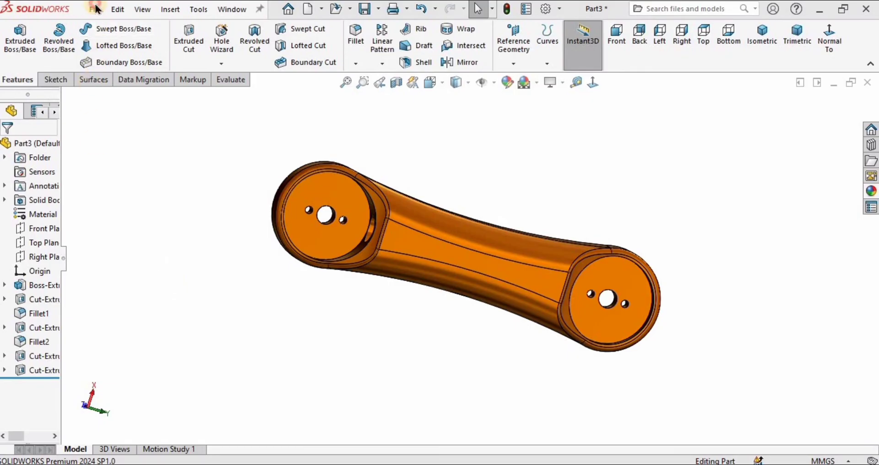
# - Save the part as Link_1 in the Parts folder inside the Robotic Arm folder
pyautogui.click(95, 10)
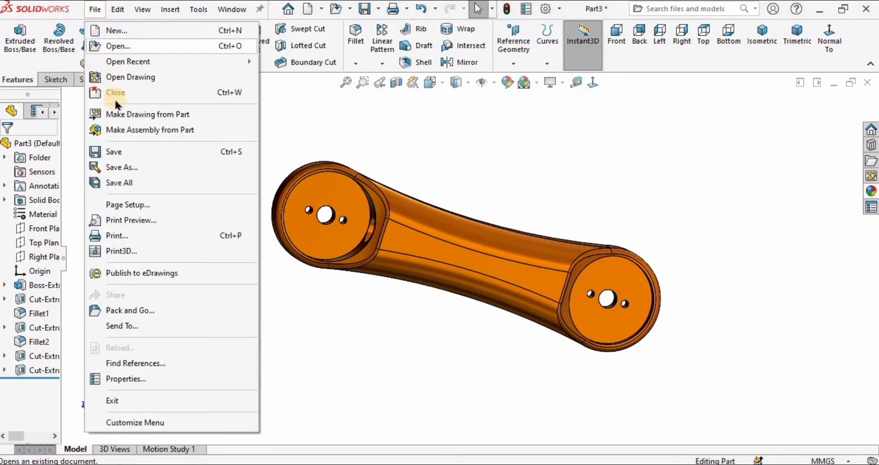
pyautogui.click(132, 168)
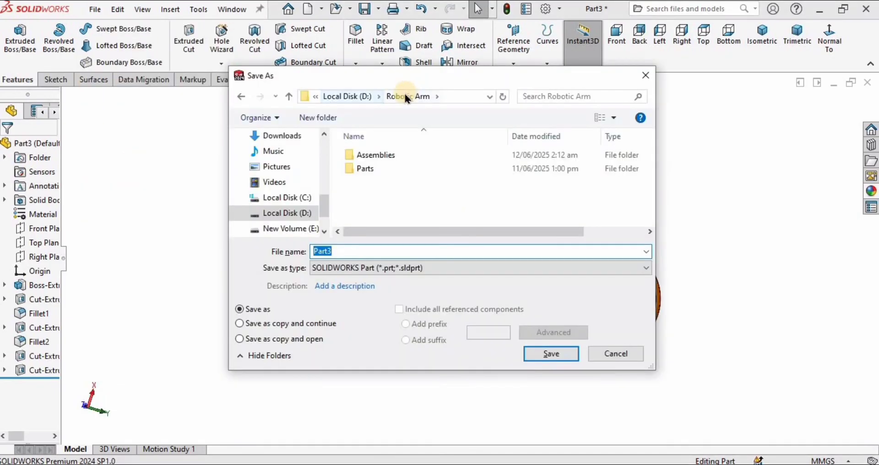
pyautogui.doubleClick(371, 170)
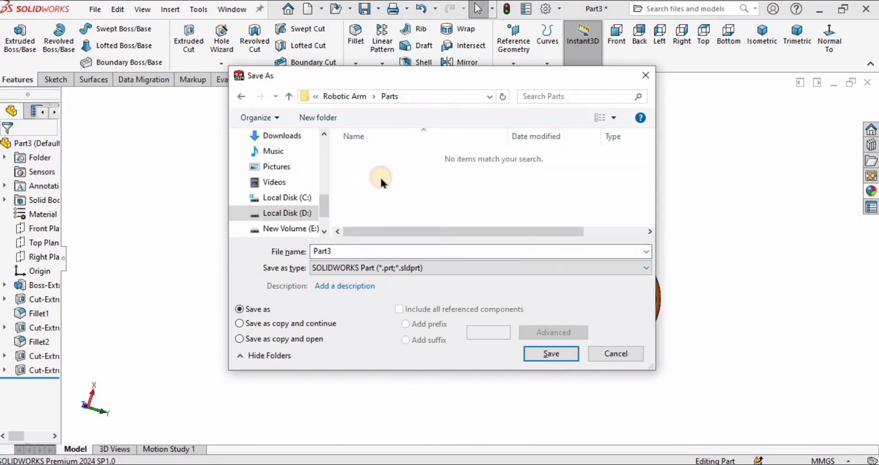
pyautogui.doubleClick(381, 252)
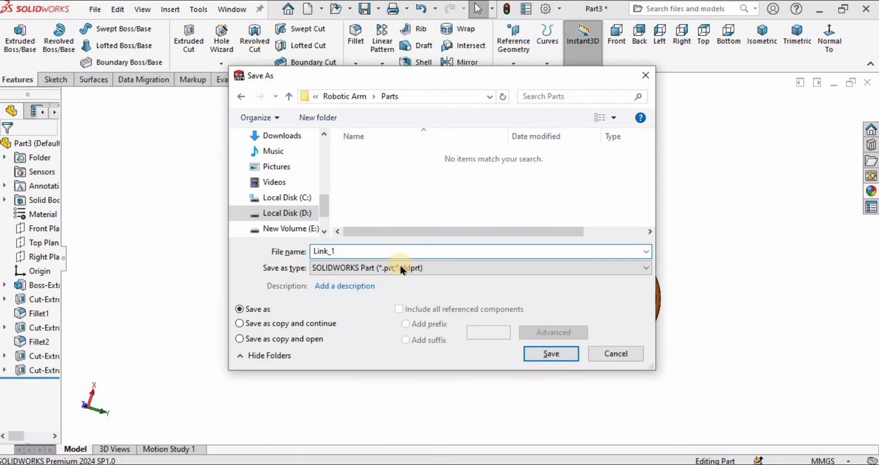
pyautogui.click(551, 354)
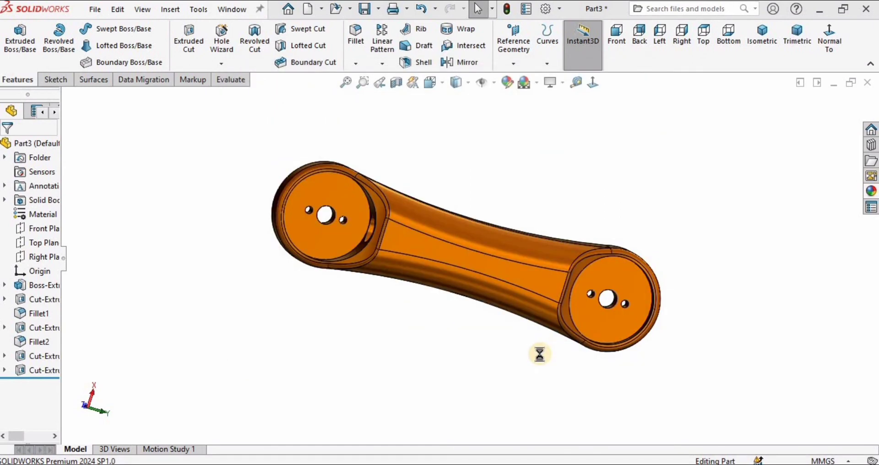